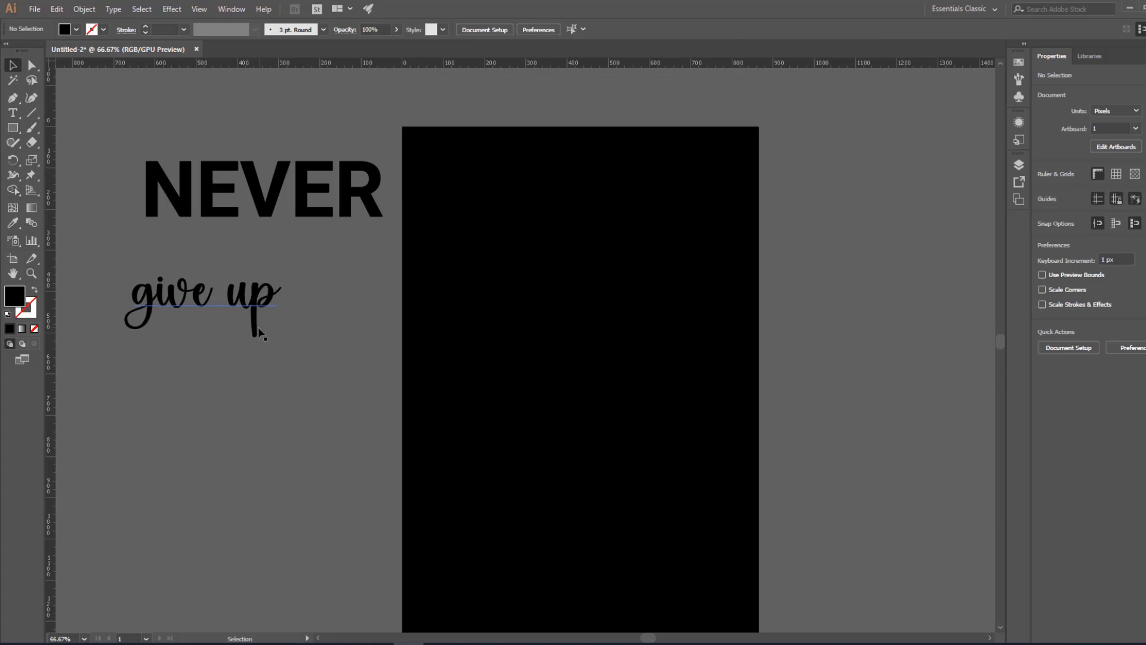
Copy the black NEVER and give up texts onto the black artboard and fill the copies with white.
drag(332, 328, 311, 342)
key(ctrl+a)
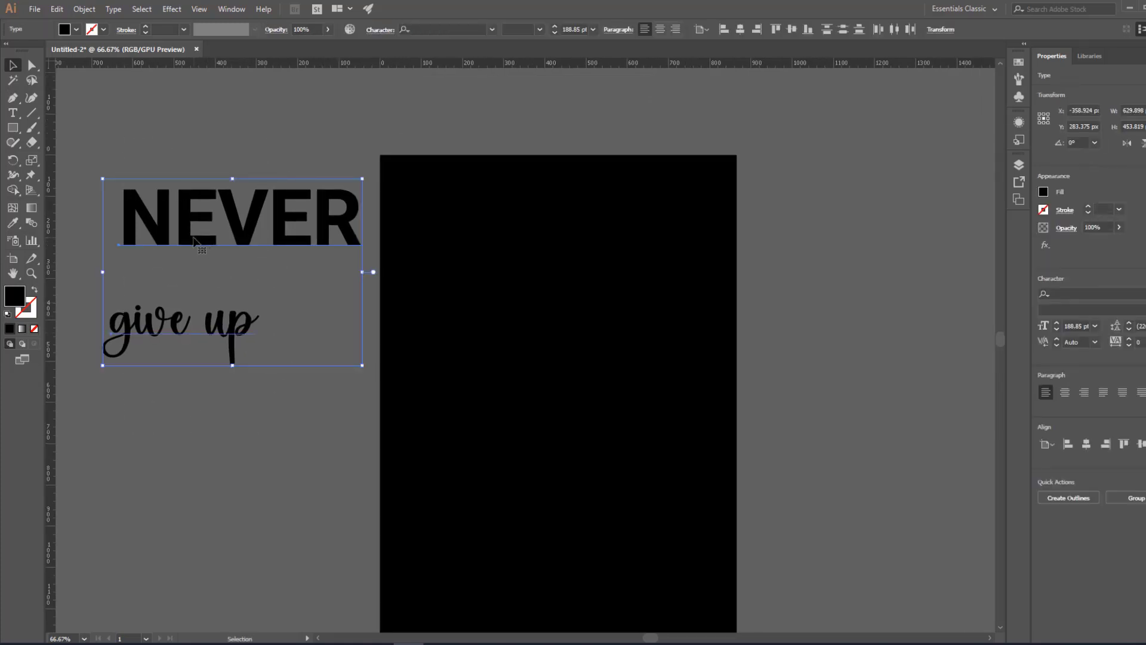
drag(187, 237, 495, 237)
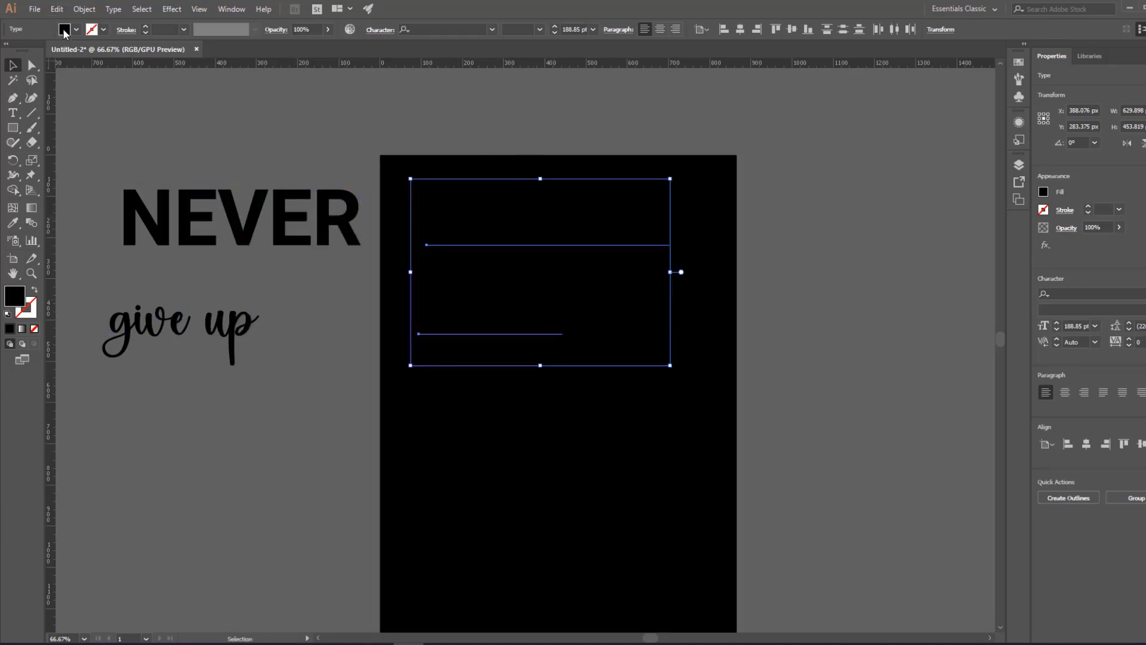
click(64, 31)
click(24, 48)
click(67, 31)
click(491, 456)
key(space)
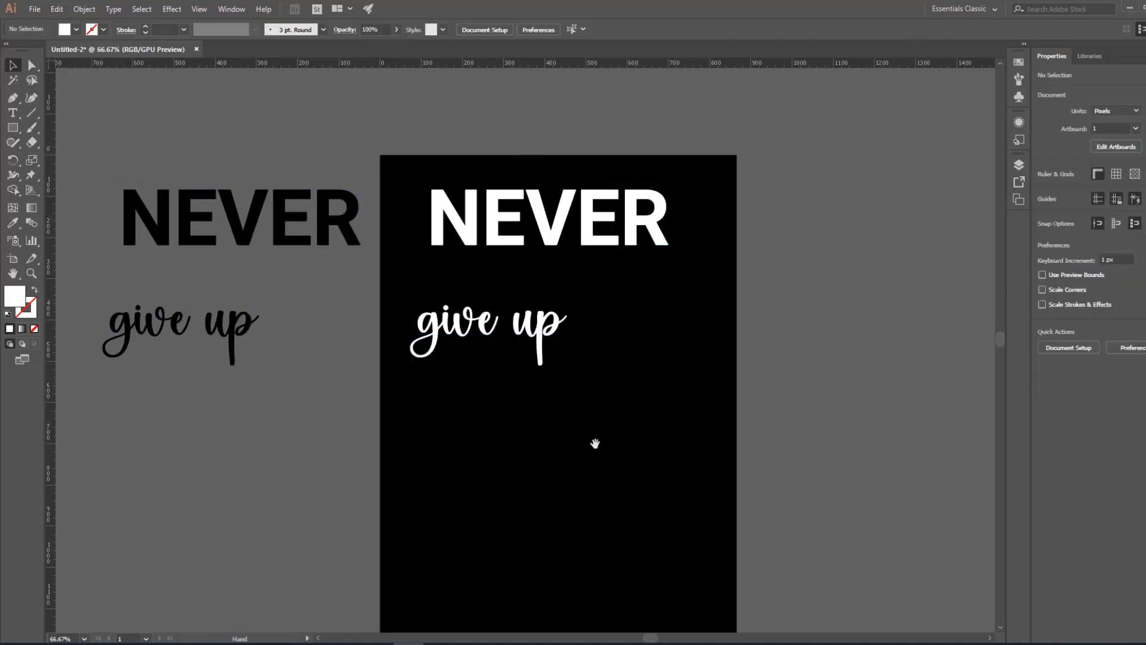
Convert the white texts to outlines and move the give up lettering off the artboard, beside its right edge.
drag(596, 443, 400, 443)
drag(263, 442, 349, 239)
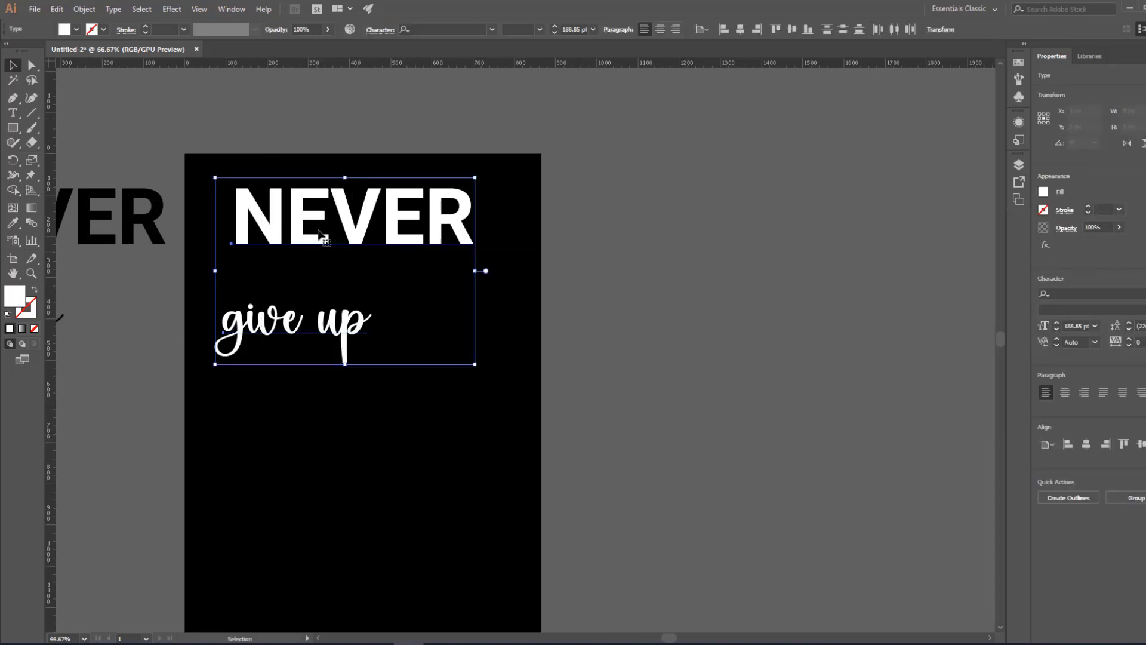
right_click(350, 239)
click(398, 317)
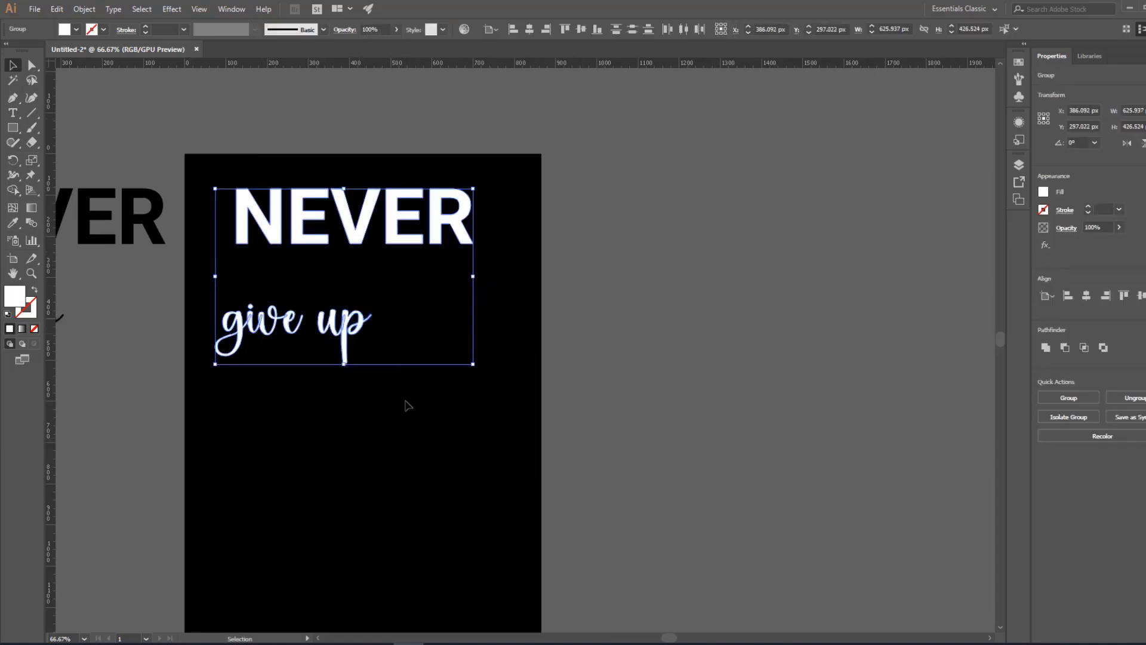
click(379, 443)
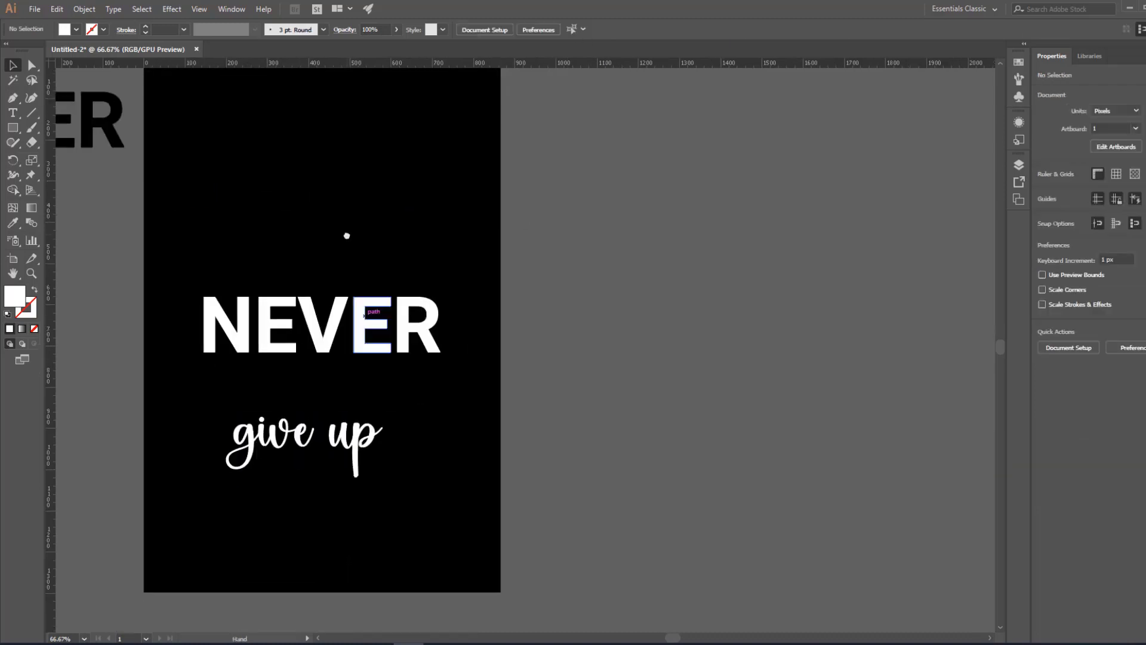
drag(350, 439, 634, 321)
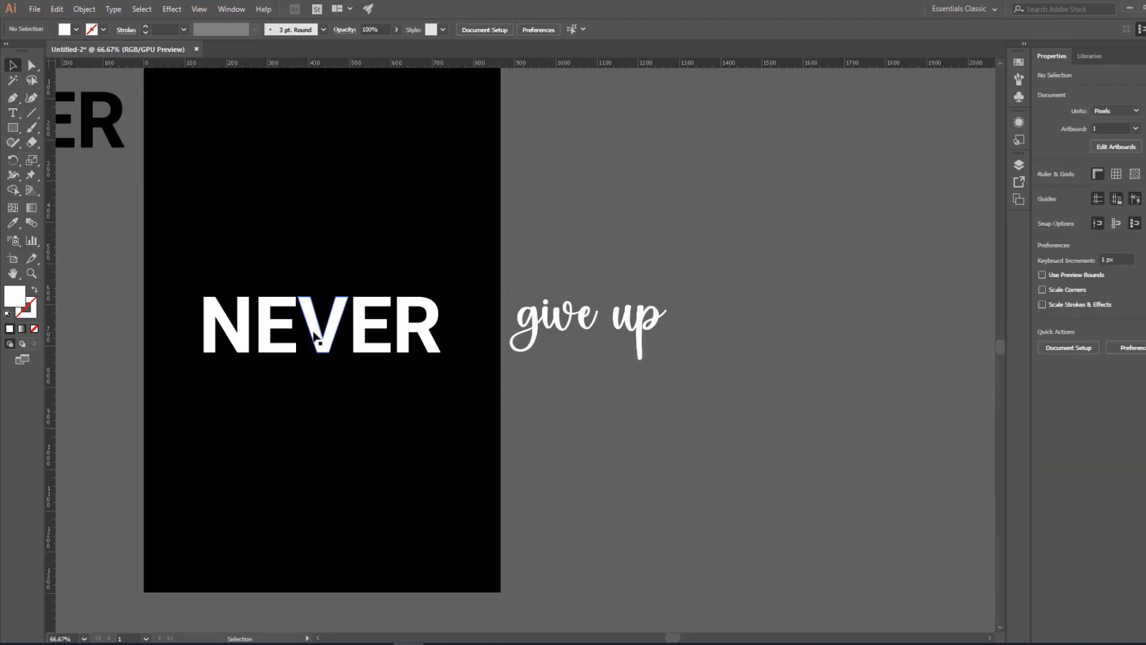
Duplicate NEVER downward at even spacing into a stack of five rows and move the stack up on the artboard.
drag(320, 346, 321, 416)
key(ctrl+d)
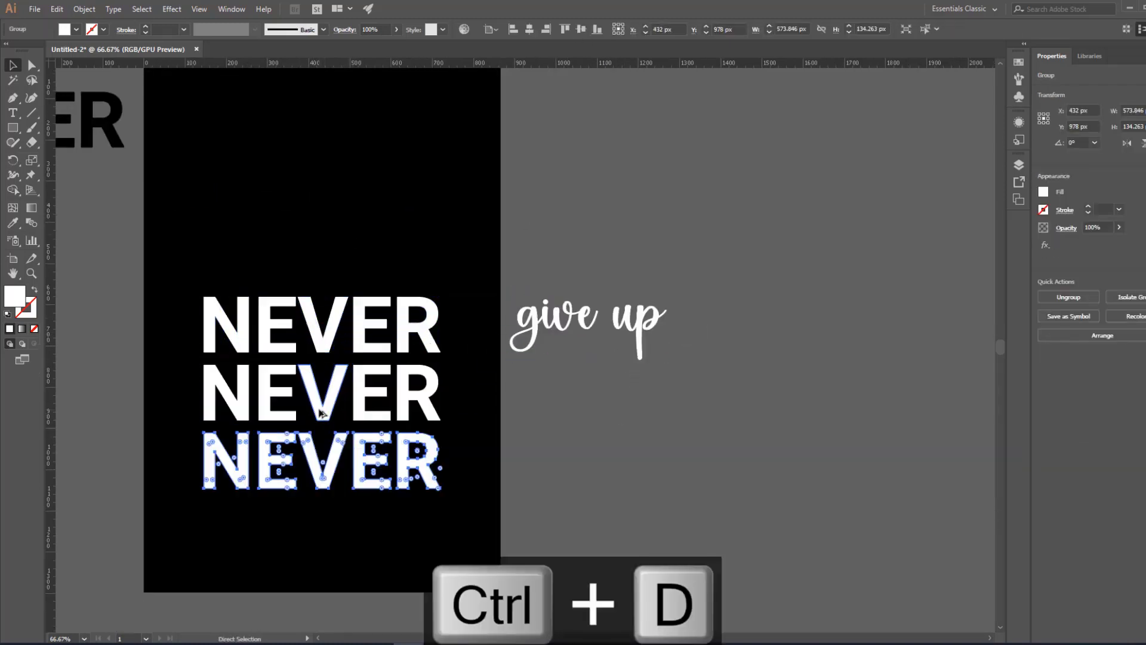
key(ctrl+d)
key(ctrl+d)
drag(341, 519, 310, 341)
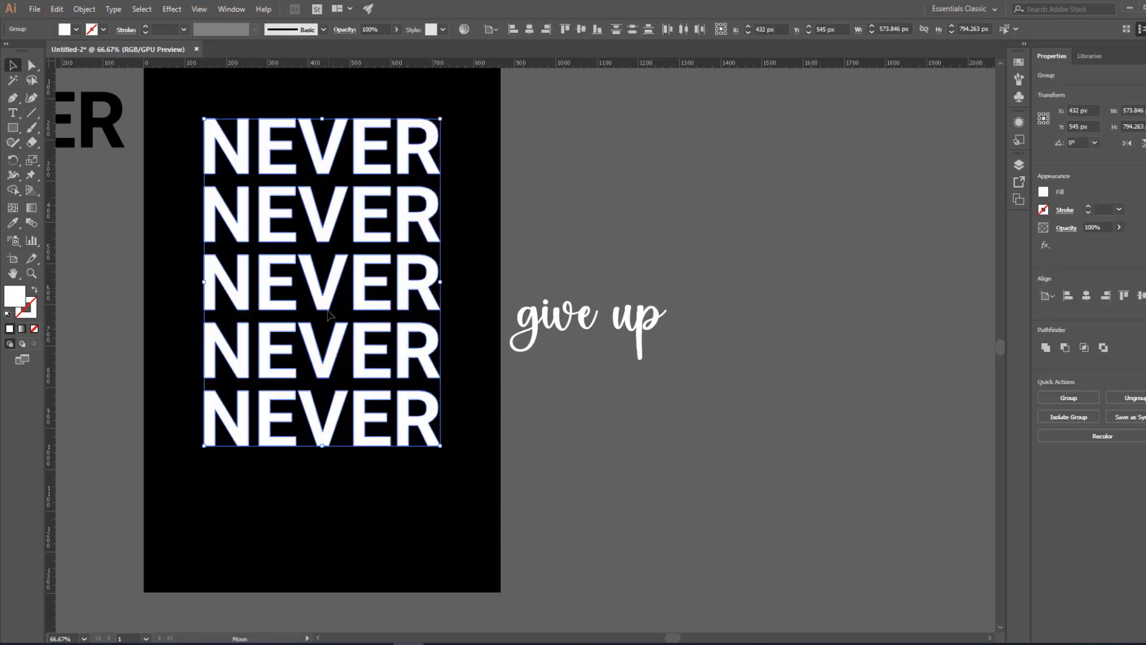
drag(329, 304, 327, 314)
click(375, 506)
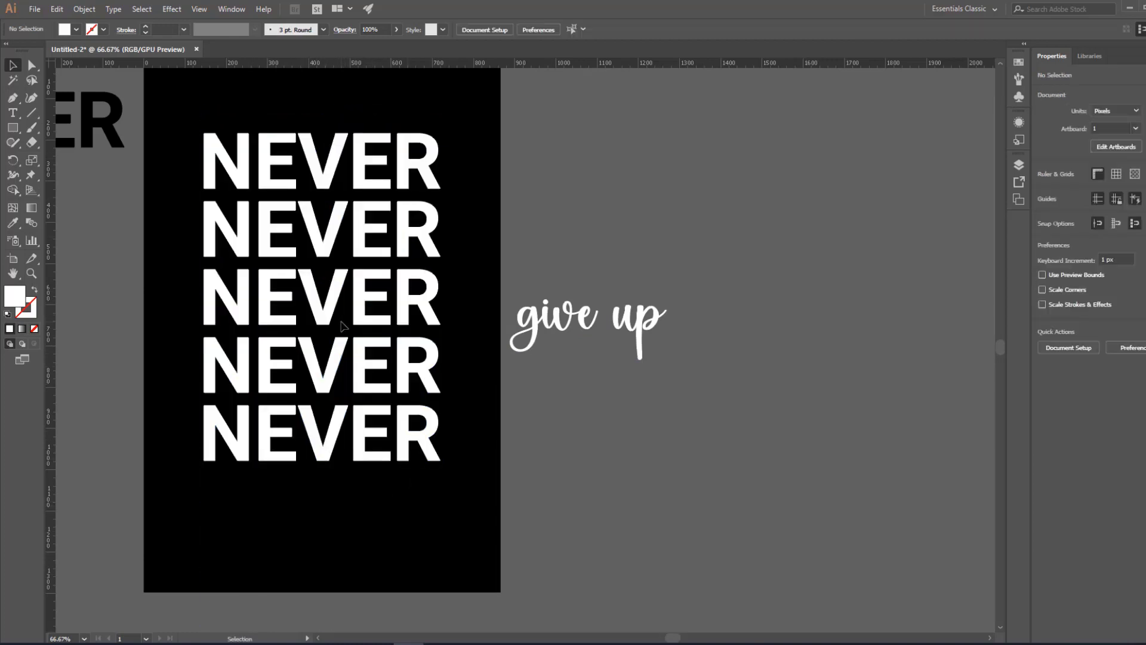
Draw a rectangle about 563 × 63 px over the upper half of the top NEVER.
click(13, 127)
drag(202, 132, 436, 159)
click(66, 31)
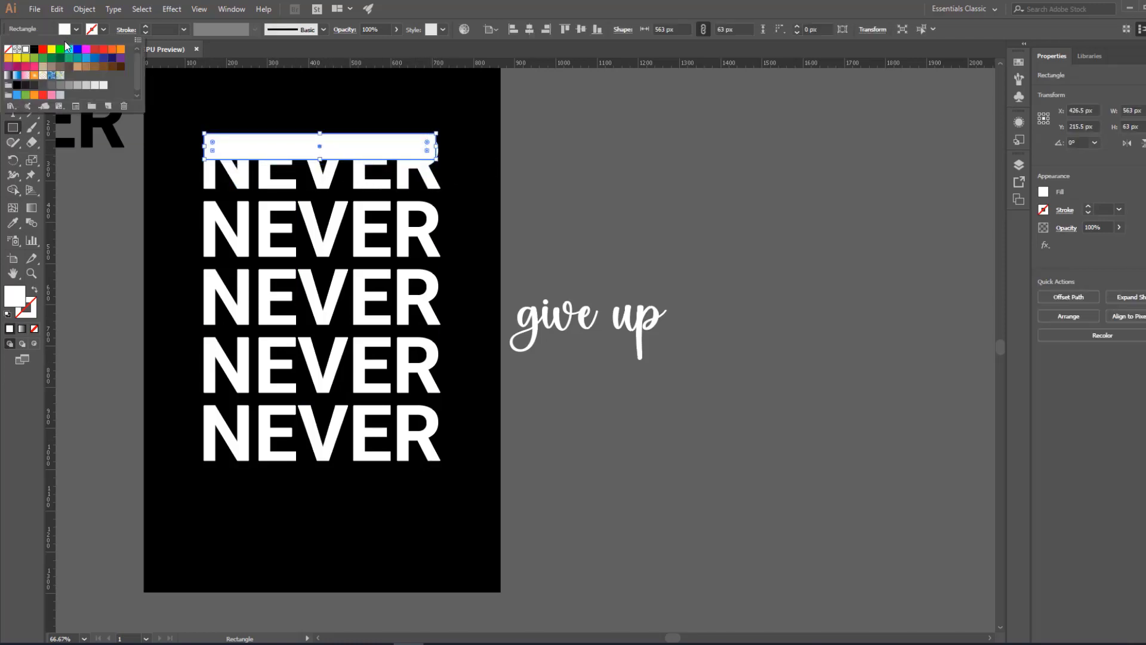
click(62, 48)
click(75, 29)
click(13, 66)
click(235, 81)
key(z)
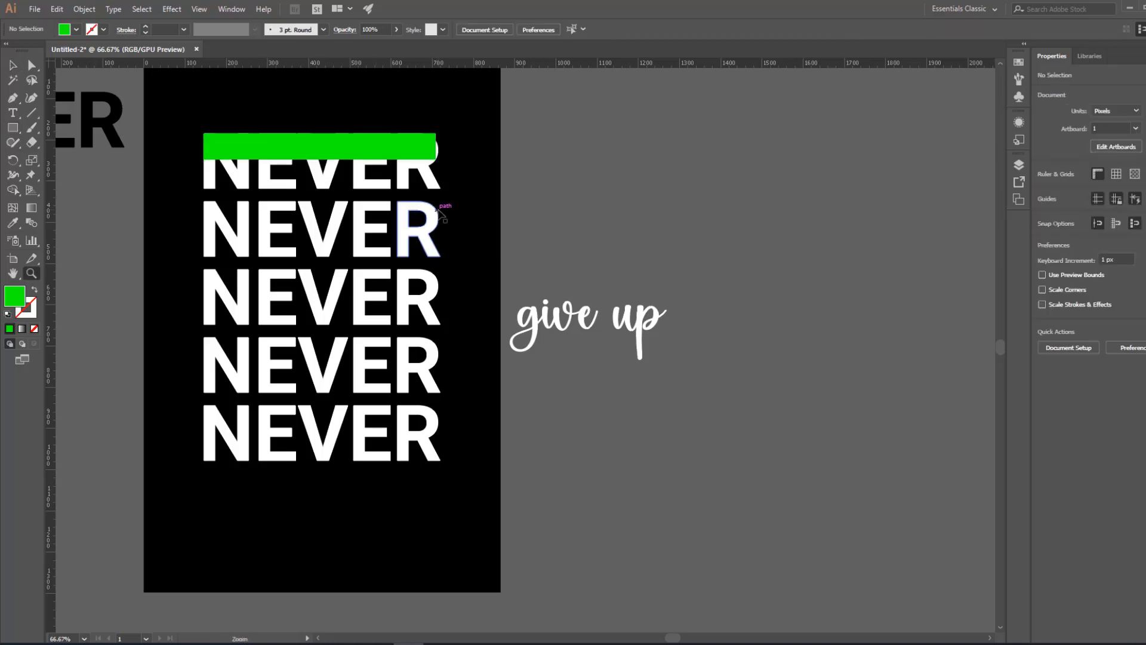
click(442, 213)
click(455, 261)
key(v)
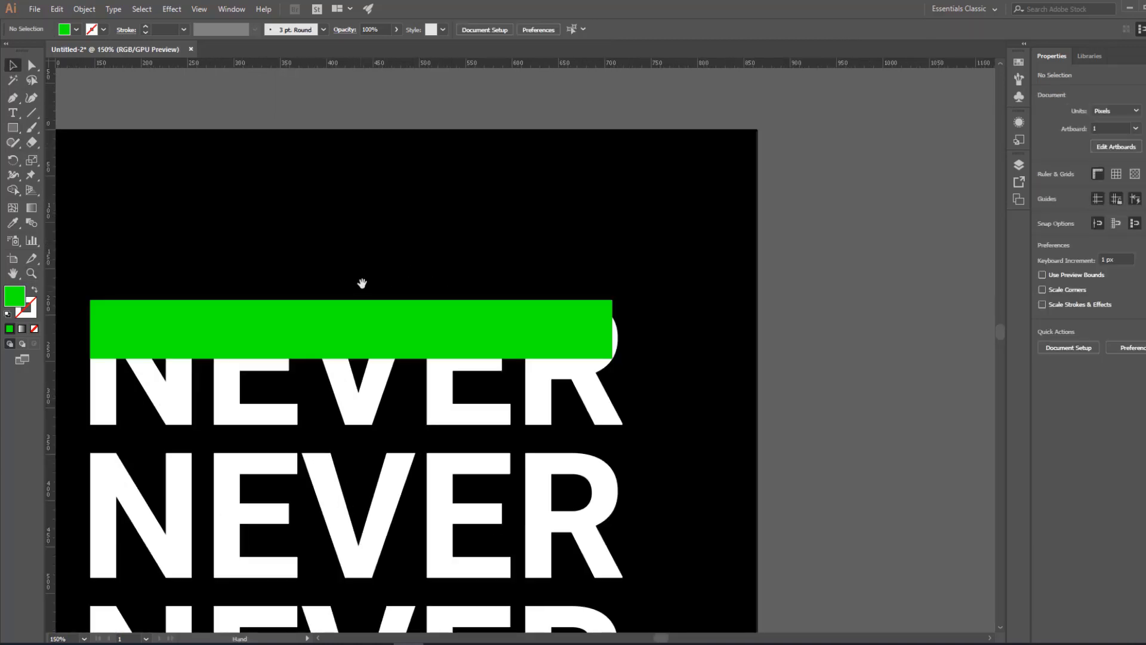
drag(361, 284, 417, 154)
click(446, 210)
key(z)
alt+click(446, 334)
alt+click(445, 334)
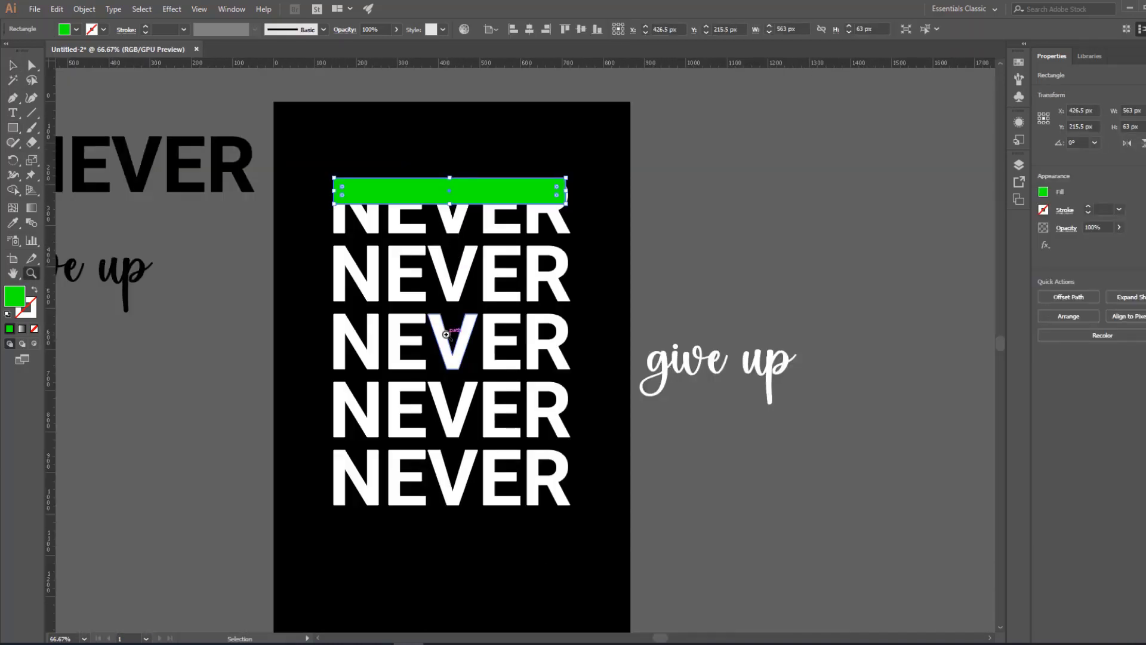
key(ctrl+z)
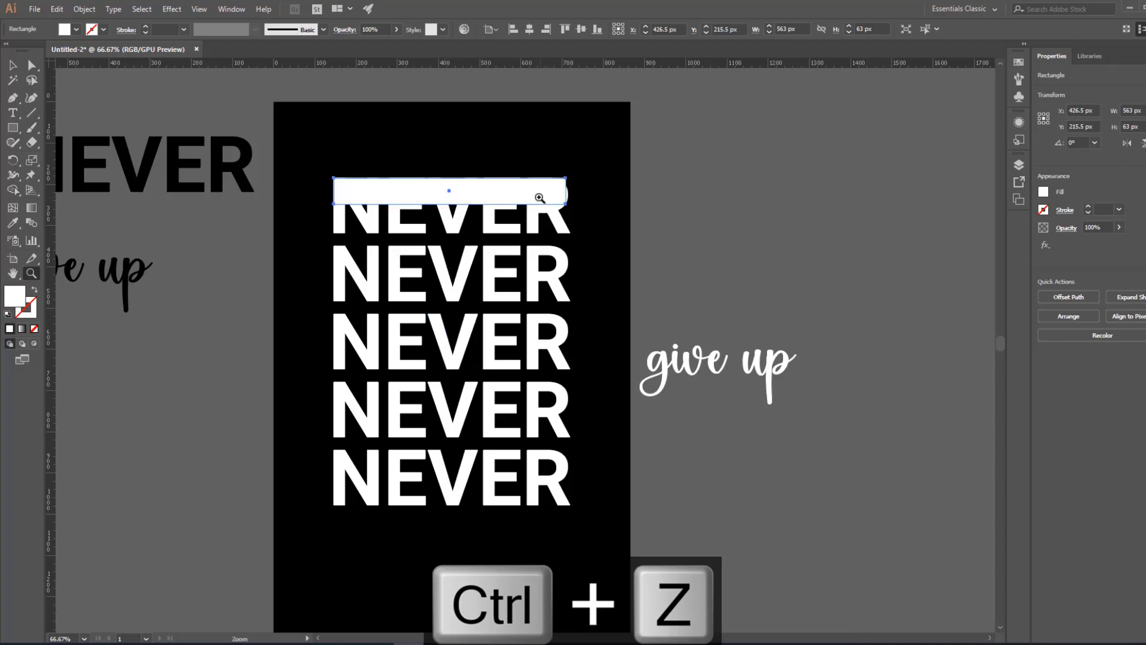
Enlarge the white rectangle to about 596 × 72 px and centre it horizontally on the artboard.
key(v)
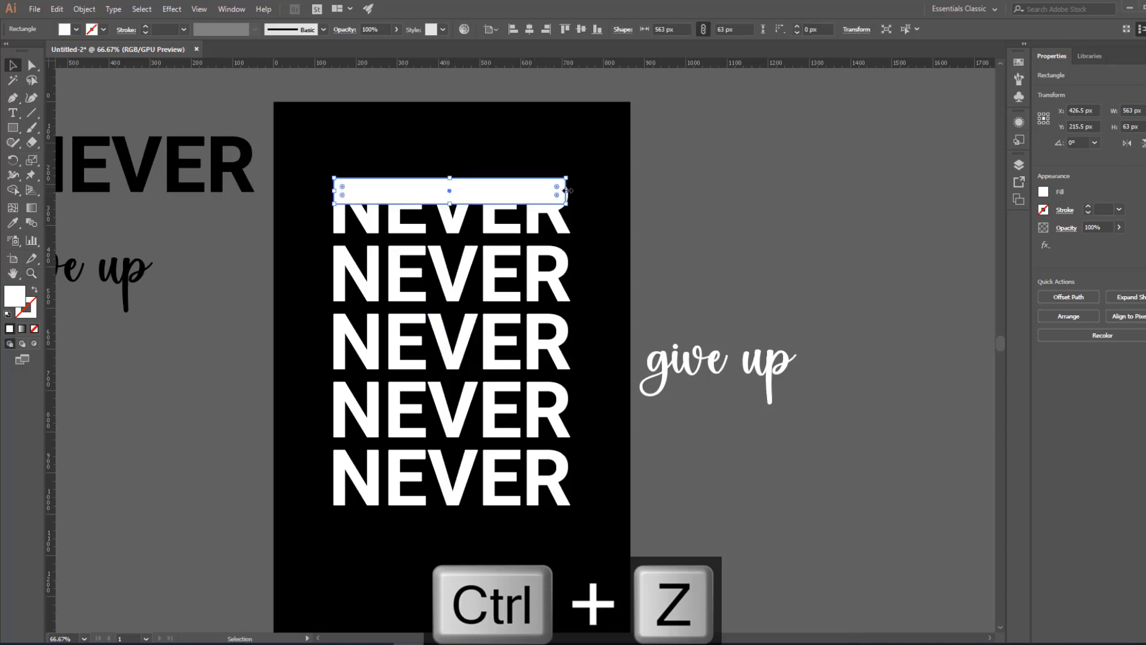
drag(568, 190, 581, 191)
click(576, 232)
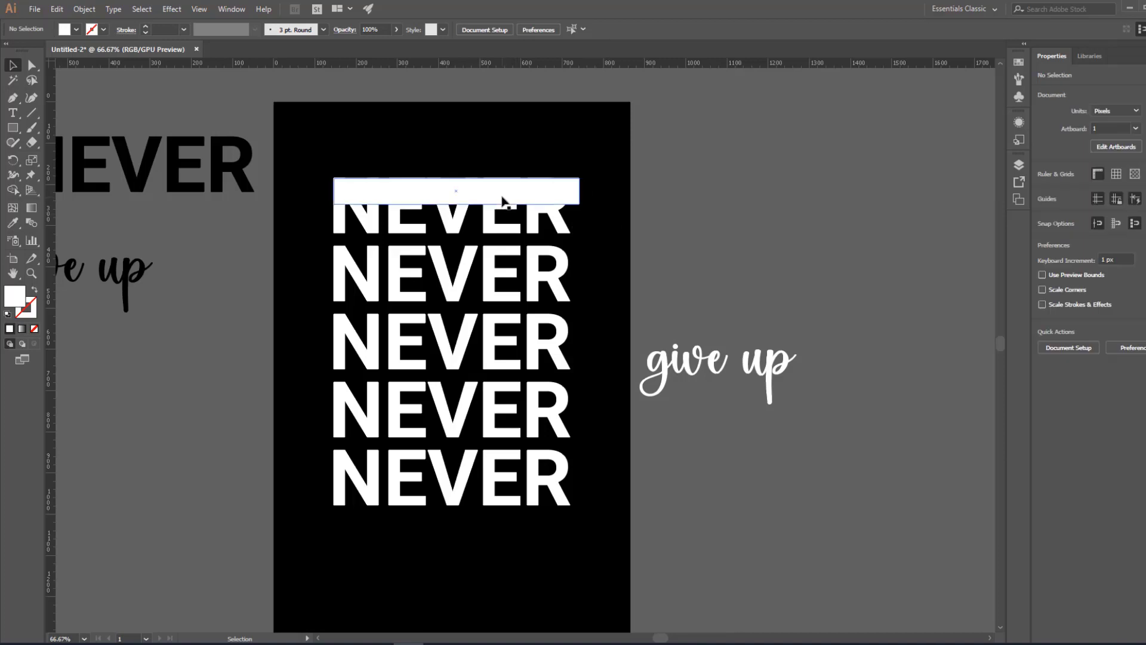
click(502, 201)
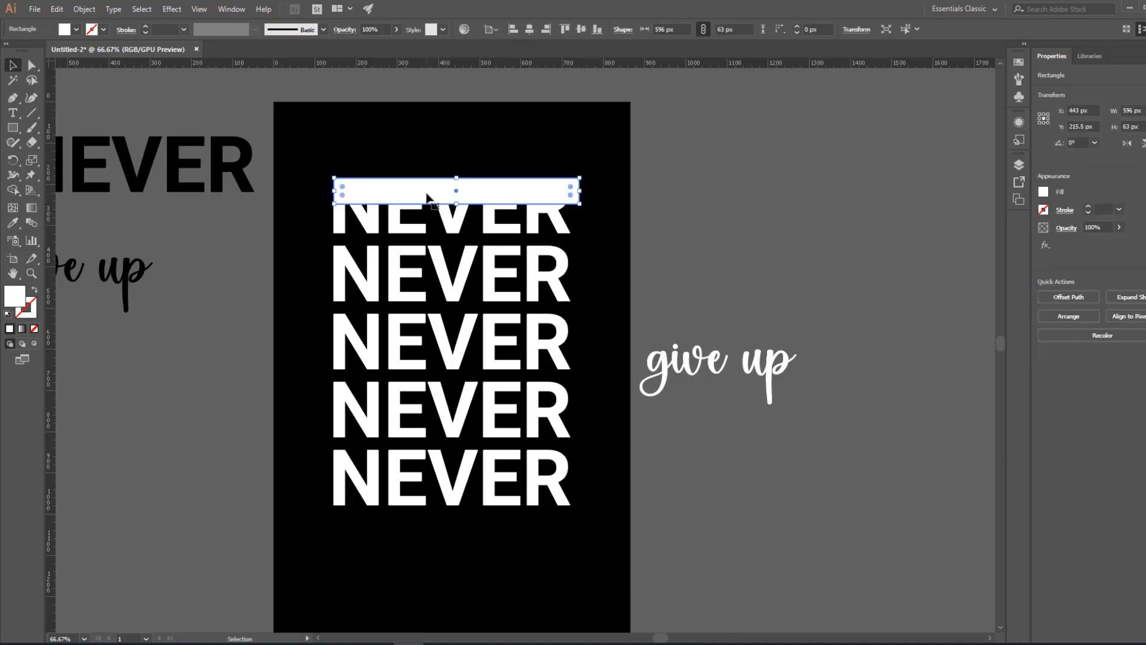
drag(456, 204, 478, 208)
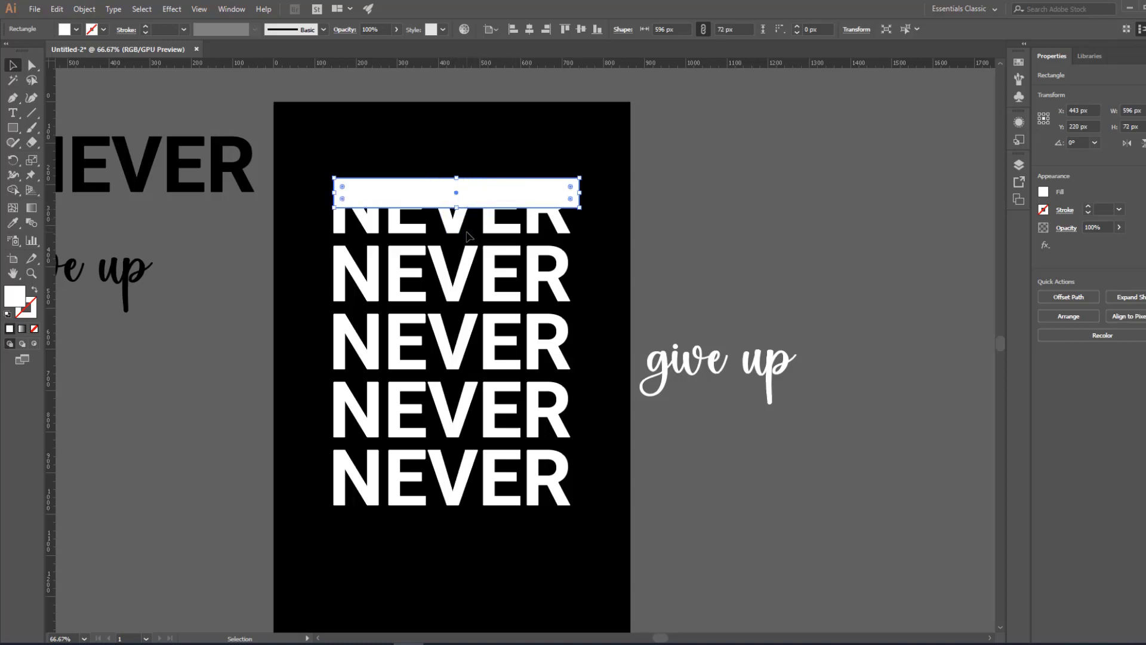
click(467, 233)
click(480, 195)
click(530, 29)
click(501, 170)
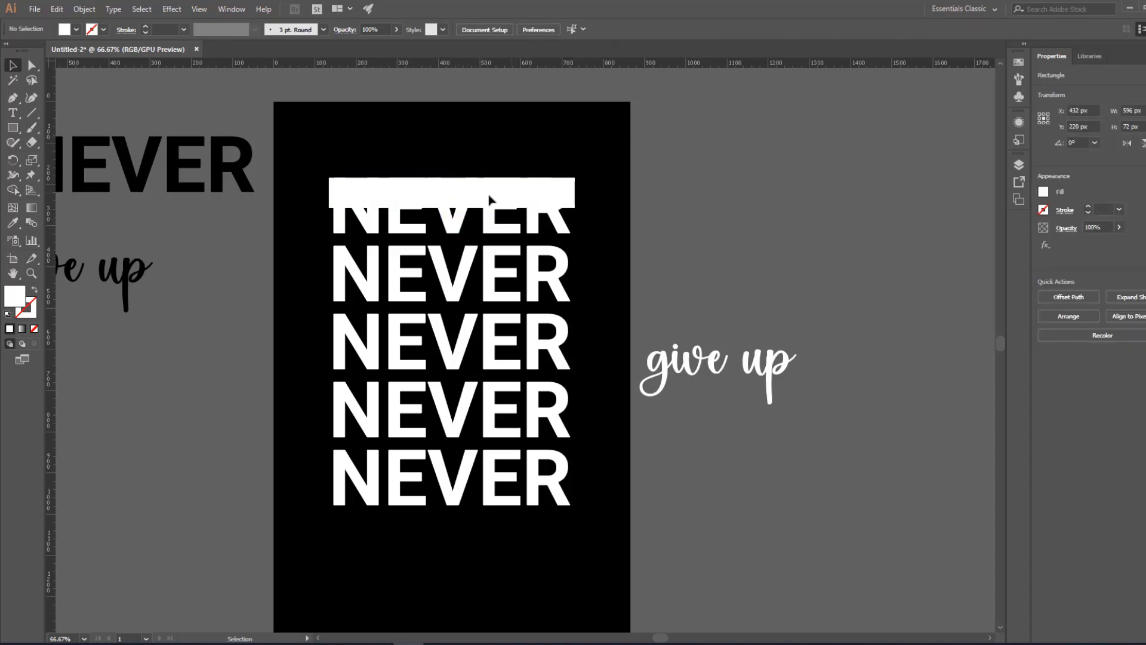
Copy the rectangle onto the bottom NEVER row and align the original to the lower edge of the top NEVER.
drag(478, 197, 451, 483)
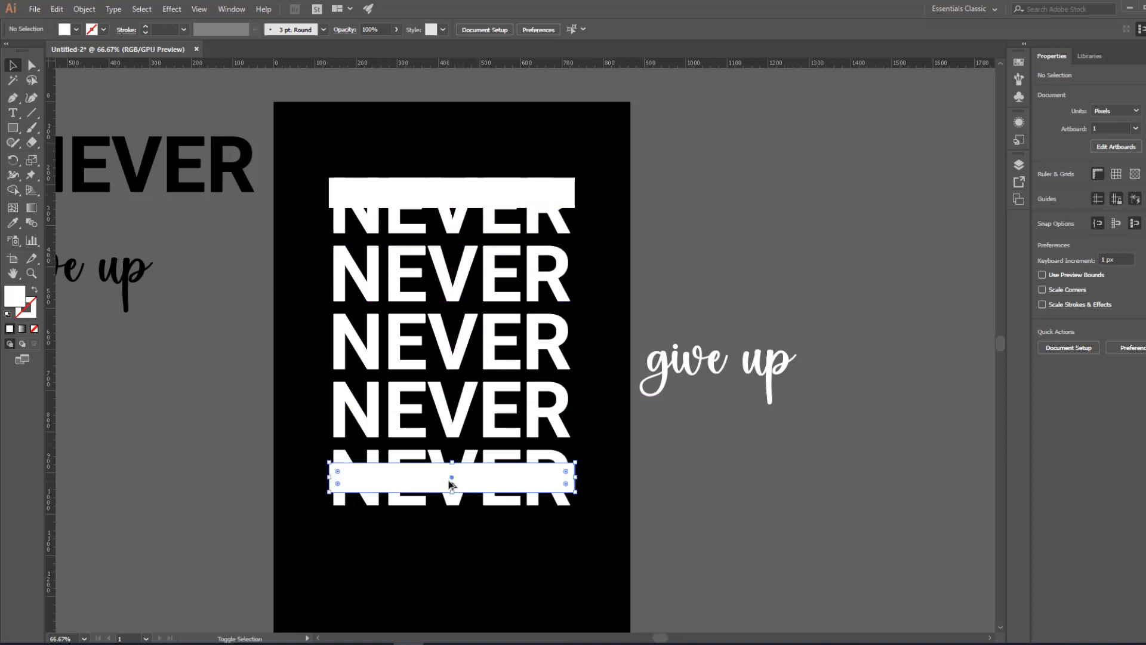
click(649, 142)
drag(623, 174, 461, 221)
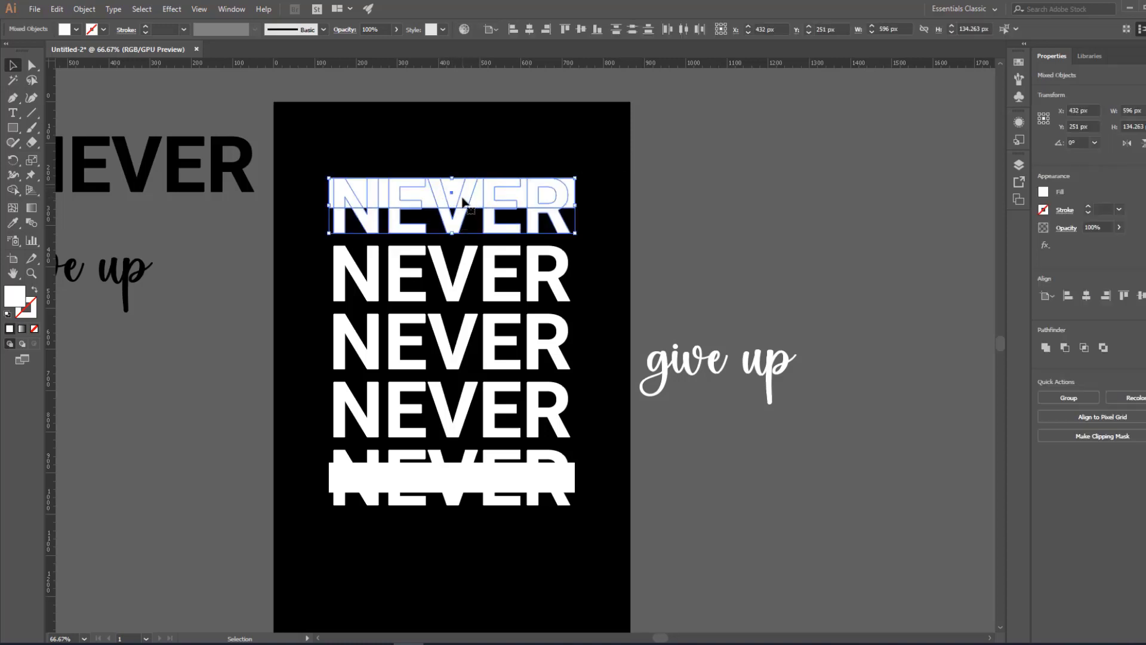
click(455, 228)
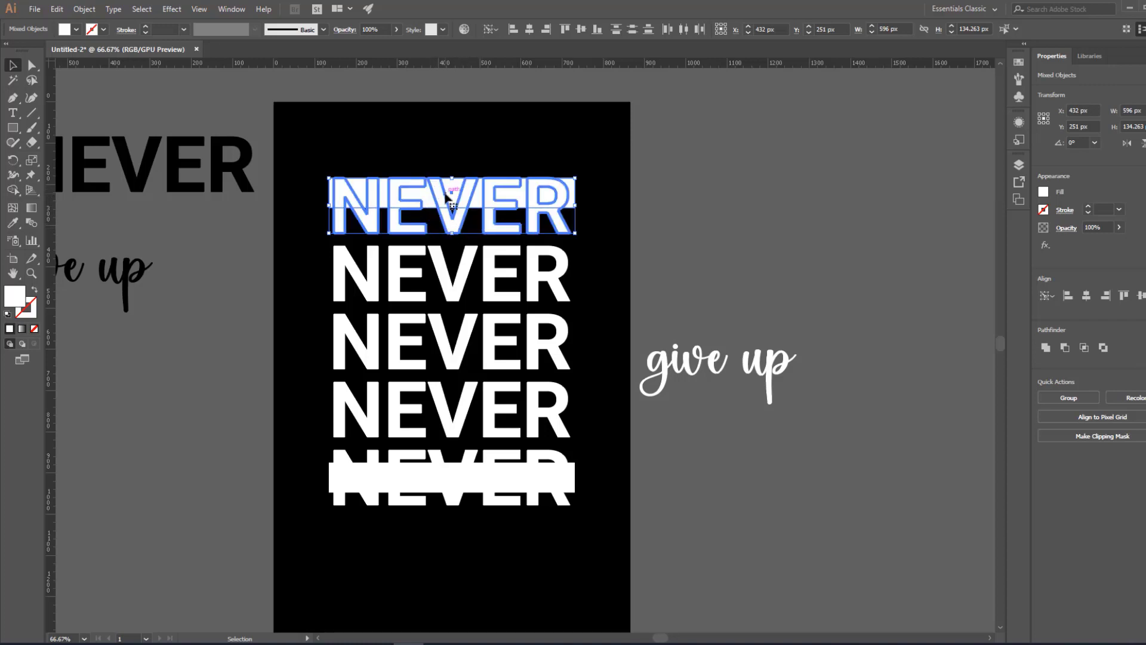
click(597, 30)
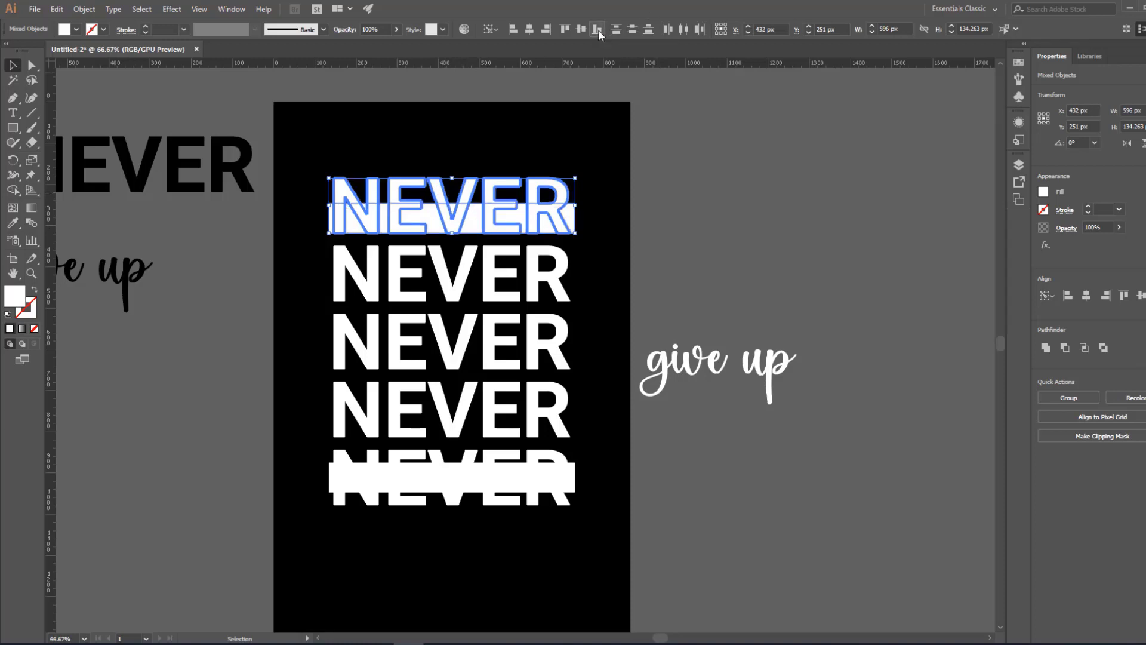
Cut away the top NEVER's lower half together with the rectangle and leftover letter tips using the Shape Builder.
click(13, 192)
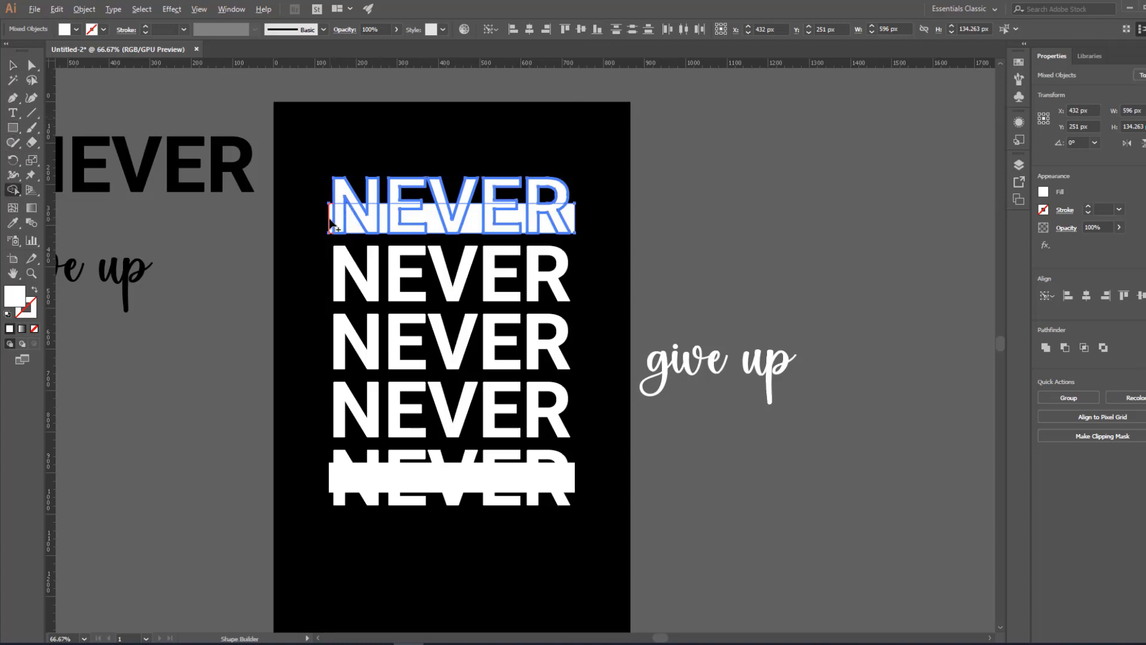
drag(329, 222, 577, 218)
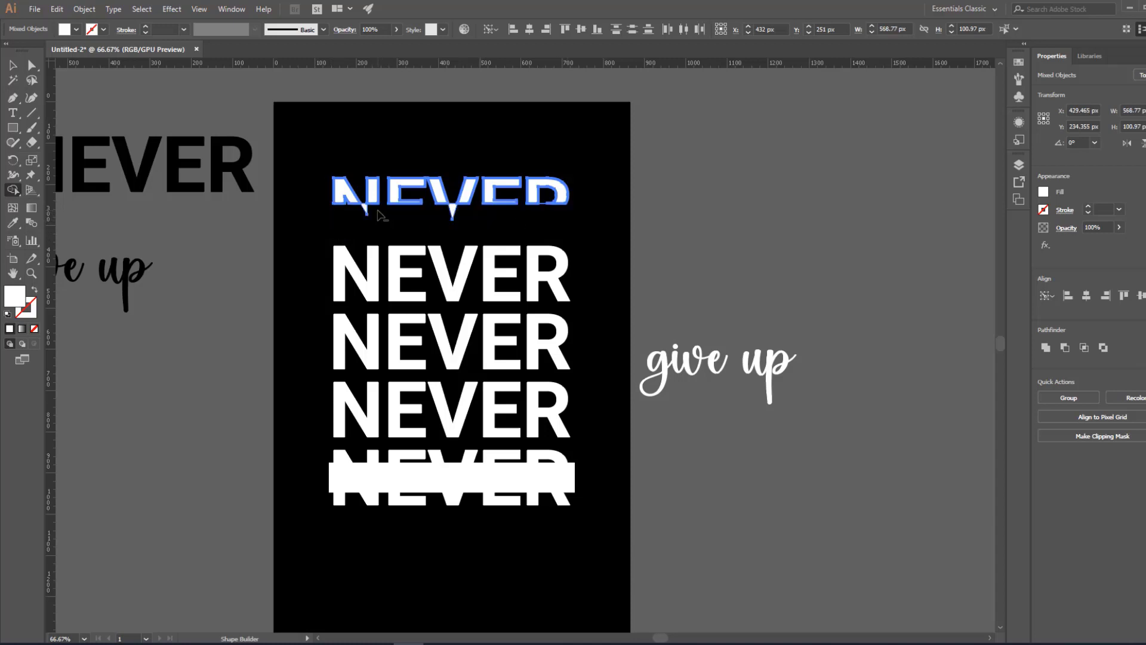
alt+click(366, 211)
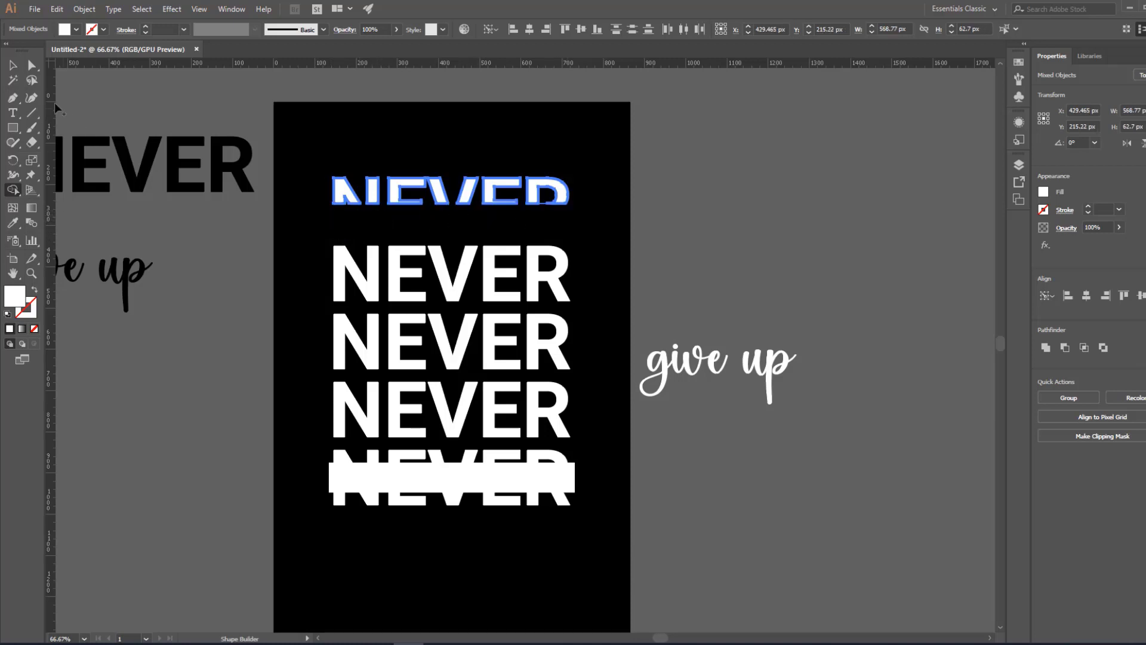
click(13, 65)
click(316, 230)
Align the copied rectangle to the upper edge of the bottom NEVER, using the lettering as the key object.
drag(304, 233, 289, 185)
drag(472, 512, 455, 487)
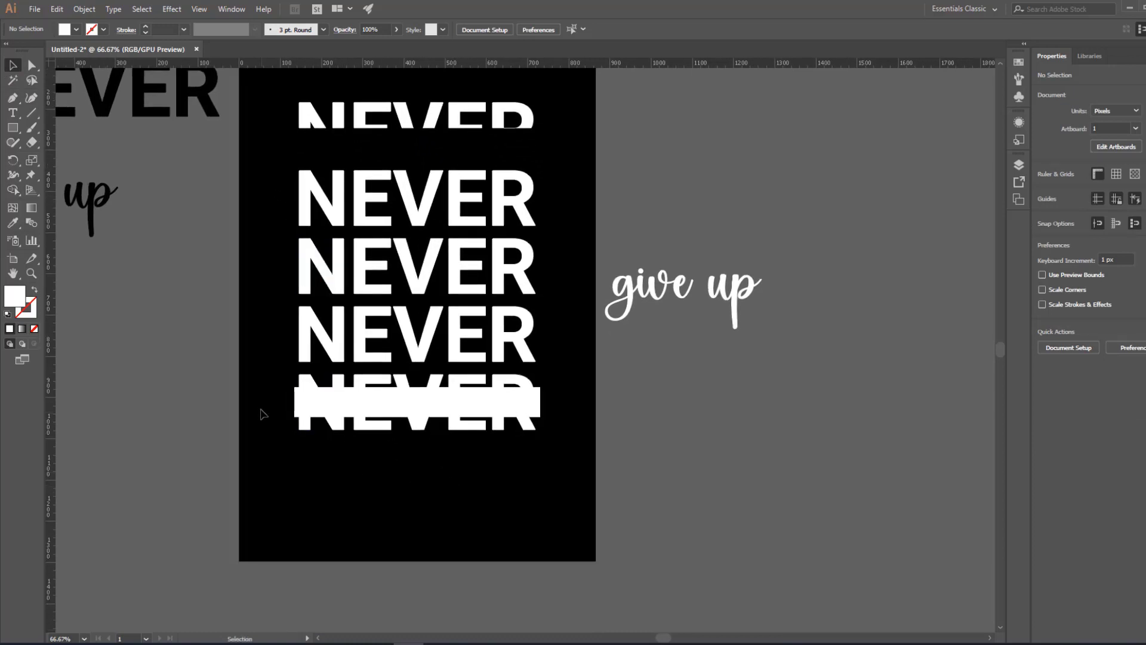
drag(255, 403, 499, 454)
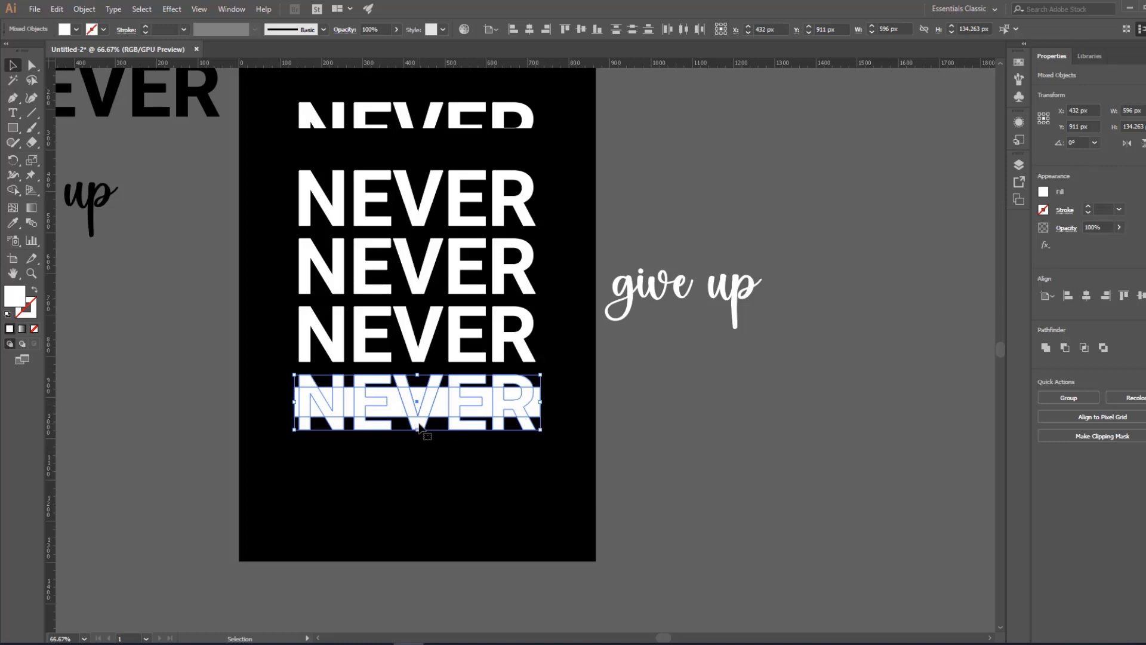
click(419, 426)
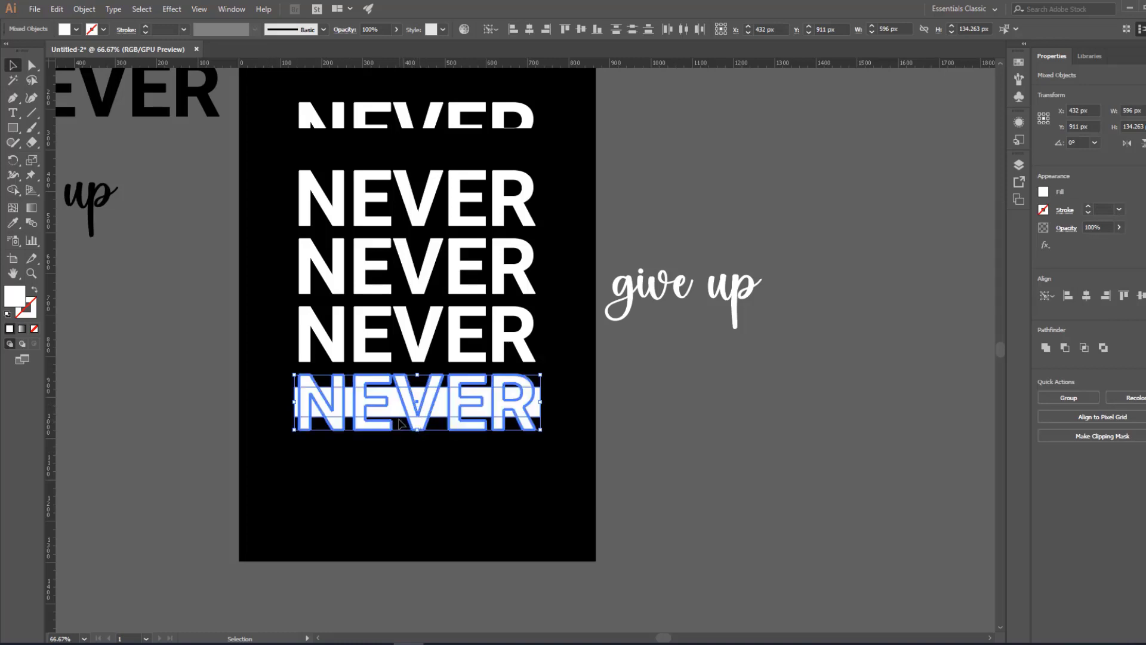
click(567, 29)
Cut away the bottom NEVER's upper half together with the rectangle and the leftover fragment using the Shape Builder.
click(13, 191)
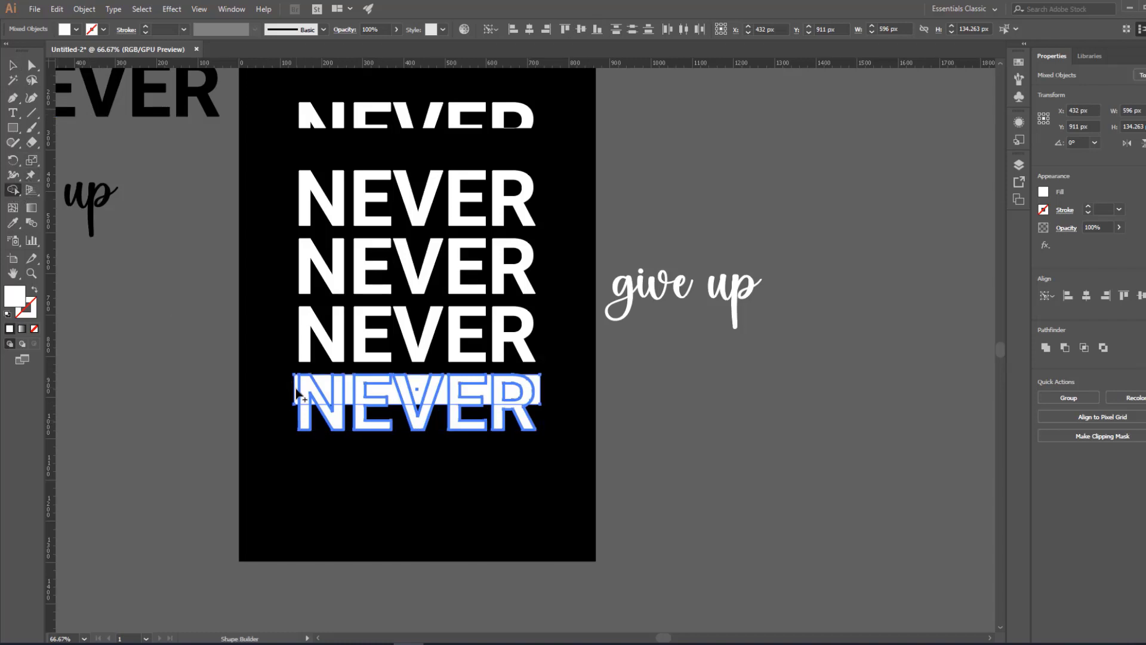
drag(296, 394, 550, 397)
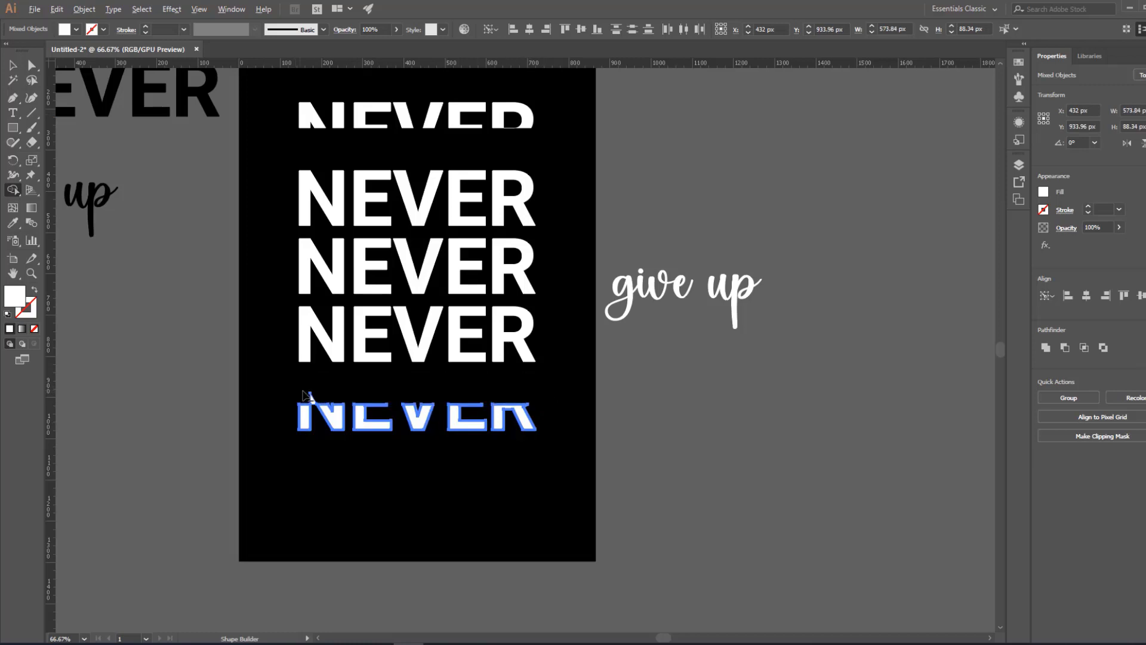
drag(309, 399, 329, 397)
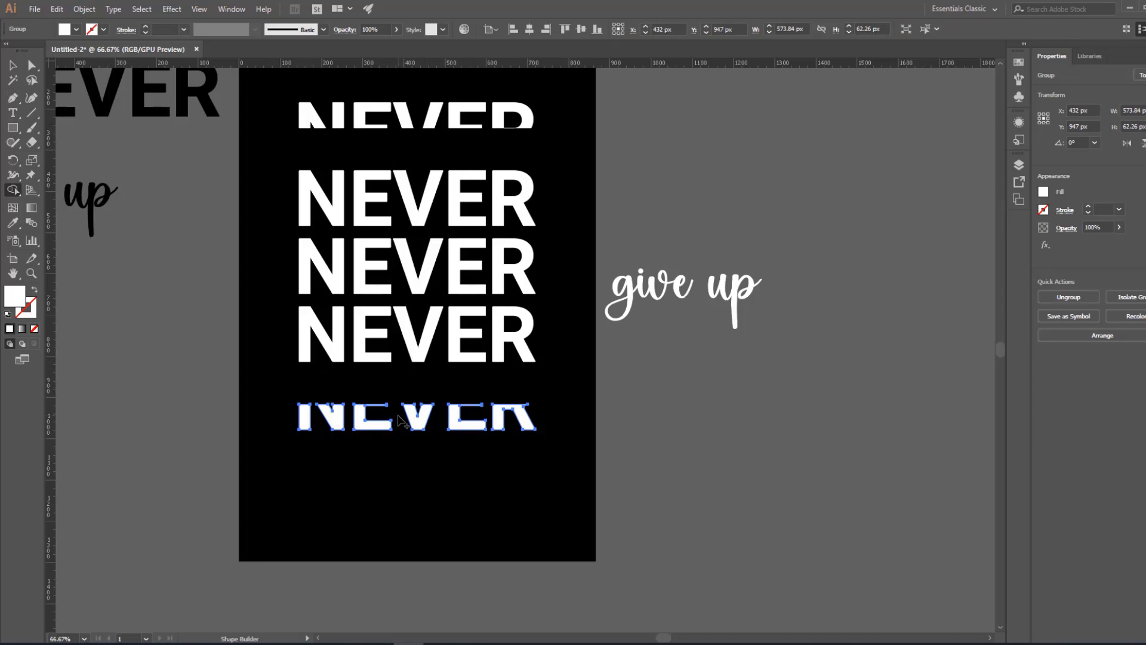
click(13, 66)
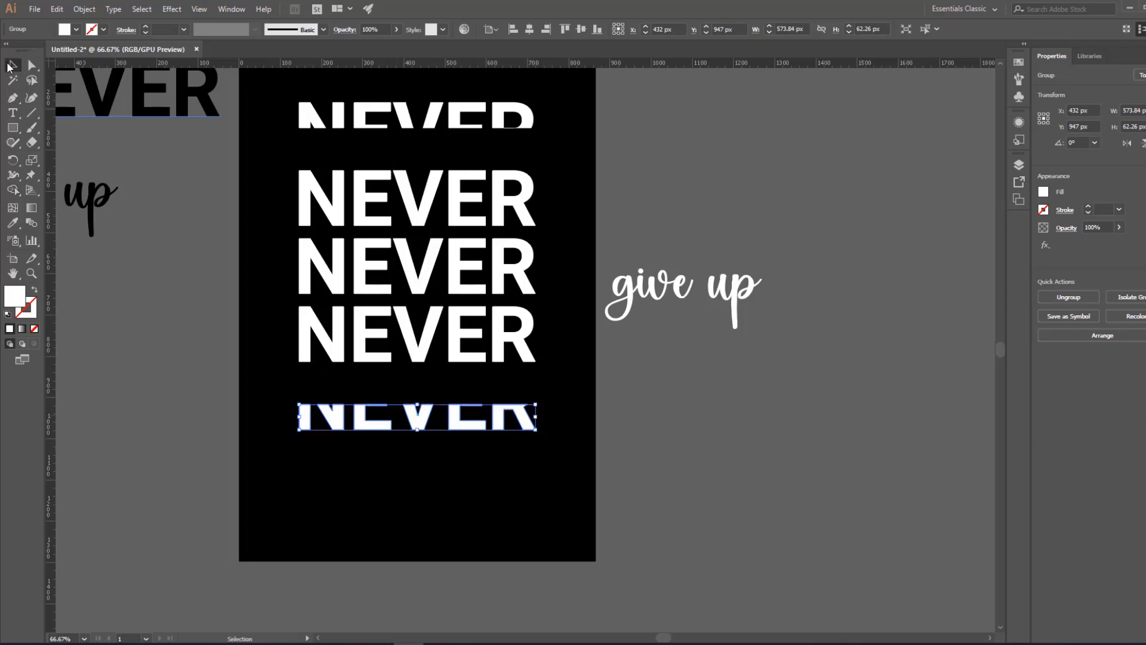
click(378, 480)
drag(395, 466, 312, 465)
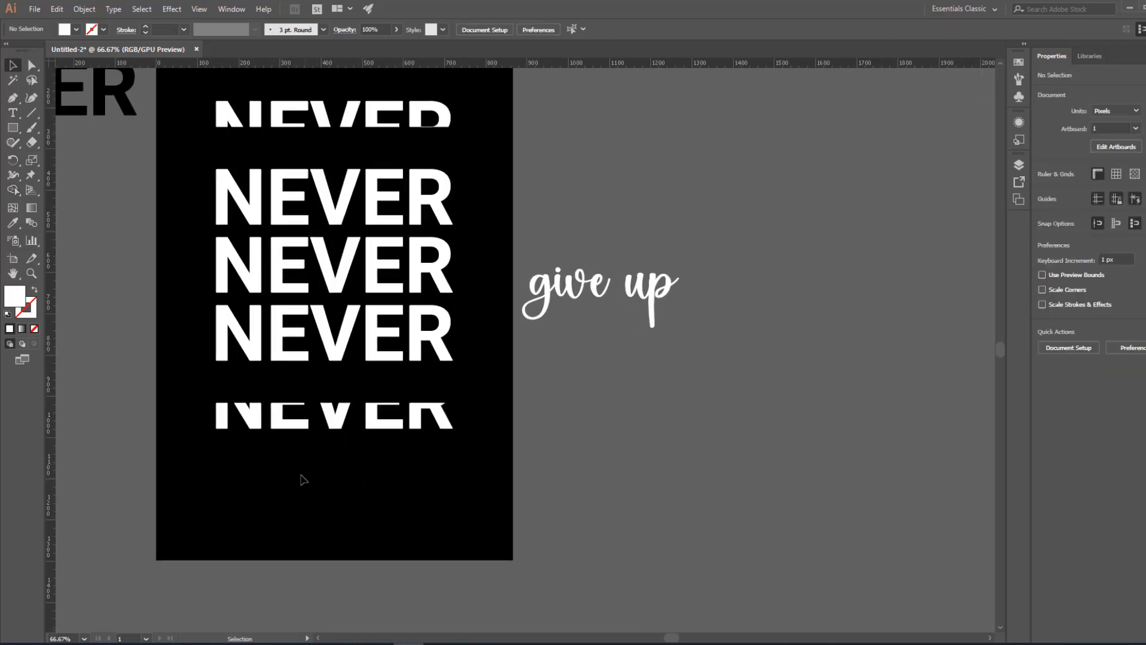
Remove the fill from the four NEVER rows around the middle one and give them a white stroke.
drag(306, 424, 339, 326)
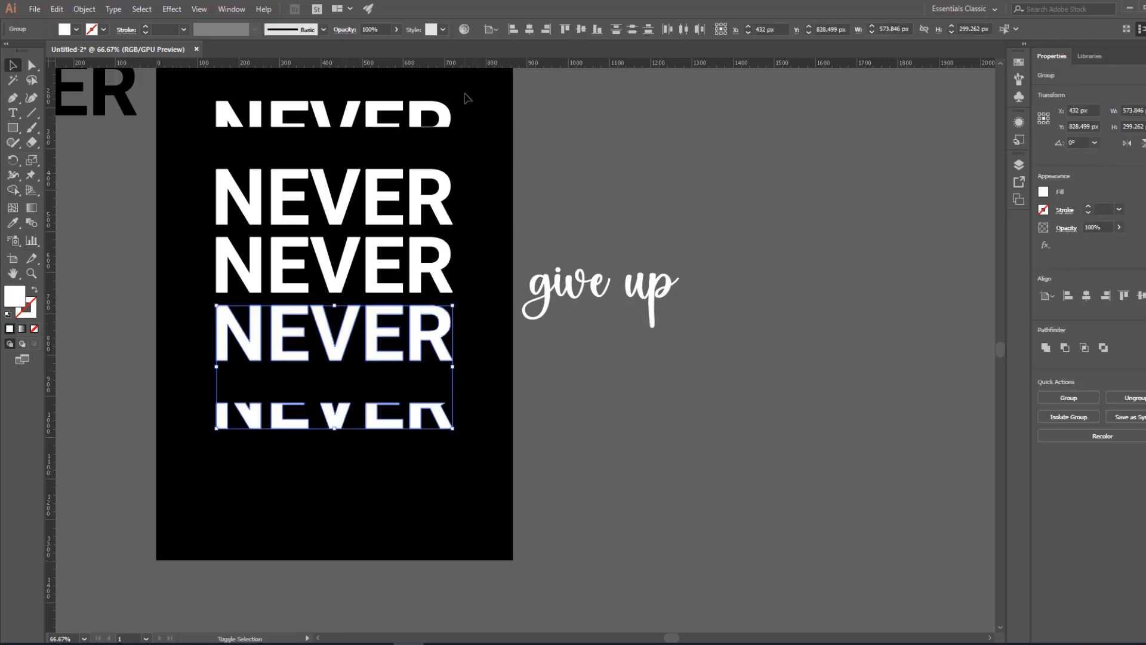
drag(466, 98, 388, 185)
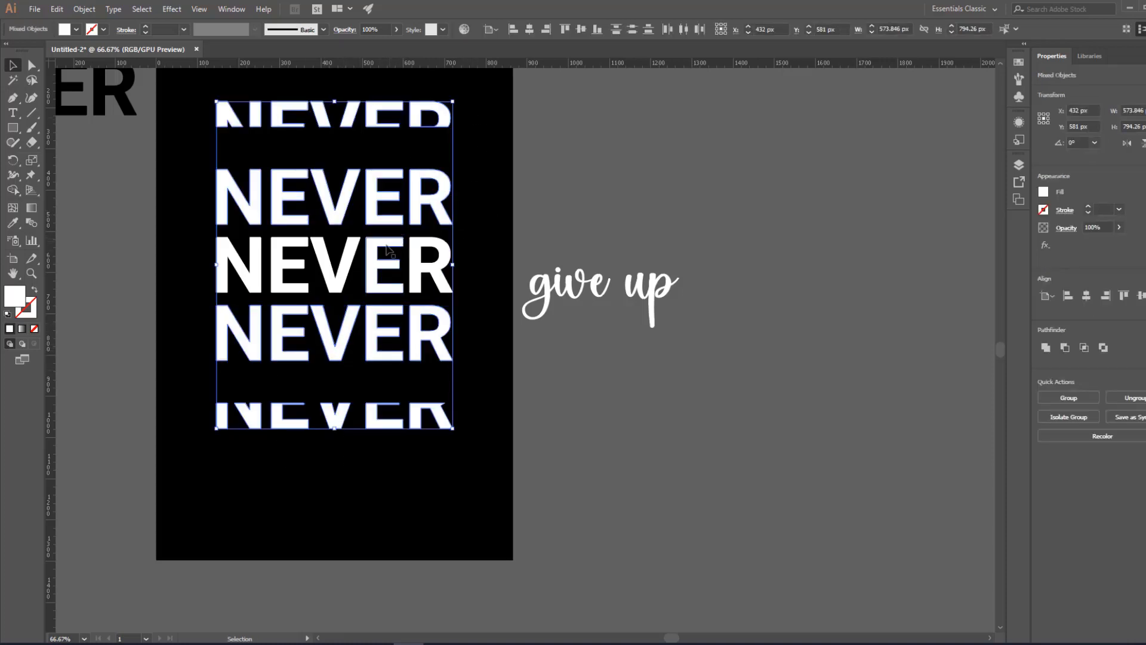
click(72, 30)
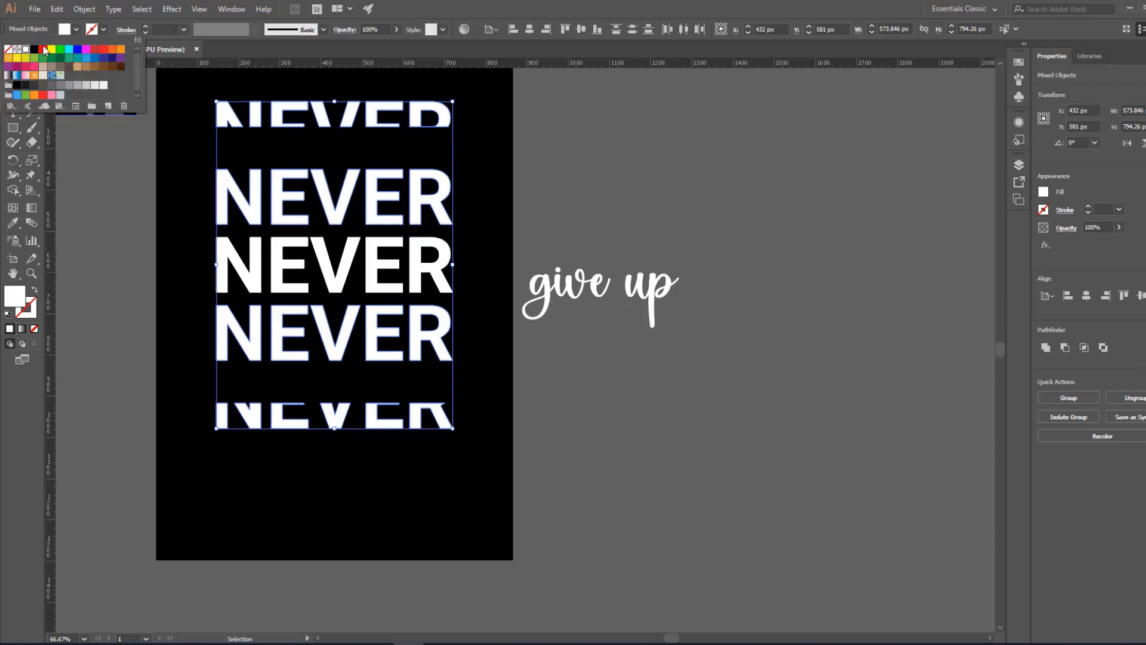
click(8, 51)
click(103, 30)
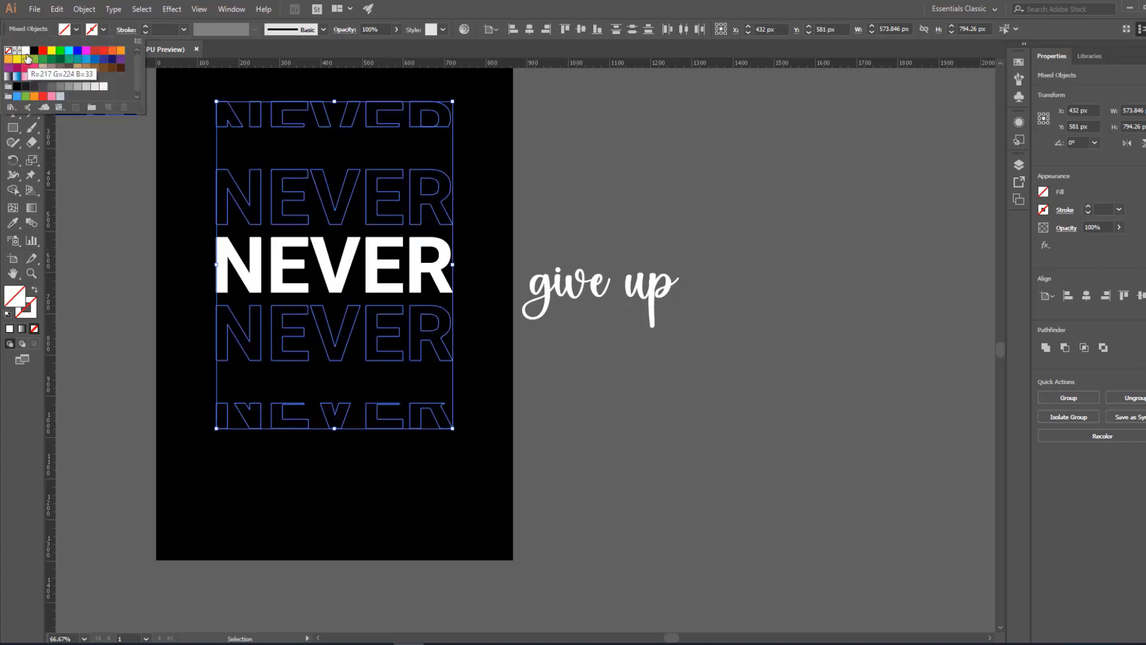
click(25, 51)
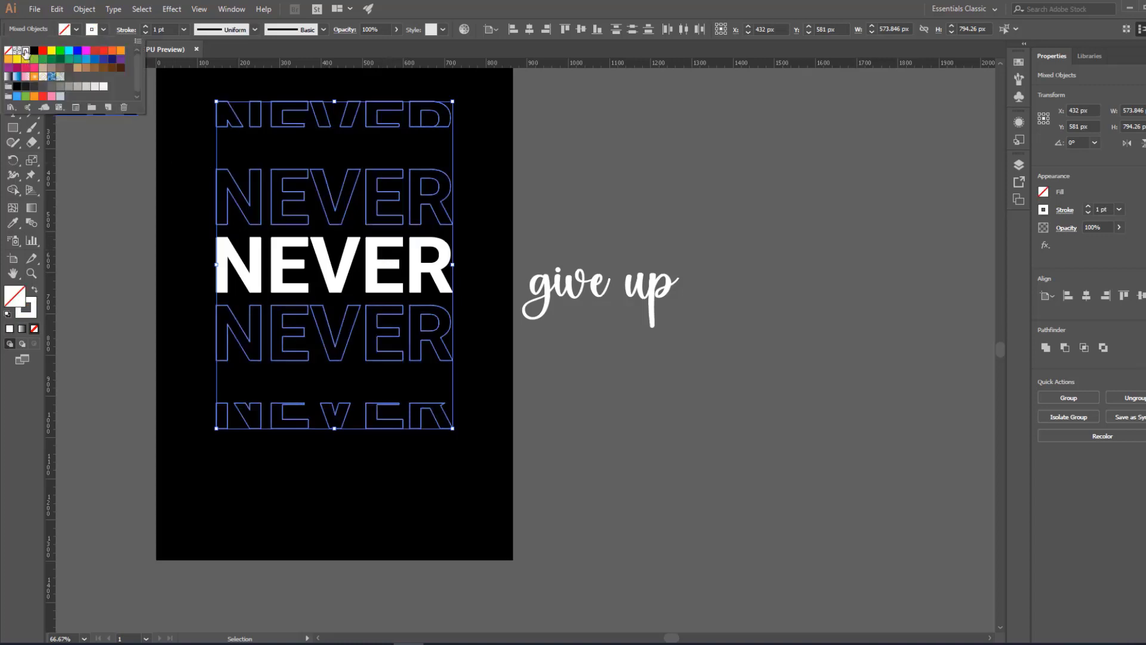
Try a 3 pt stroke on the four outlined NEVER rows and settle on a 2 pt weight.
click(145, 26)
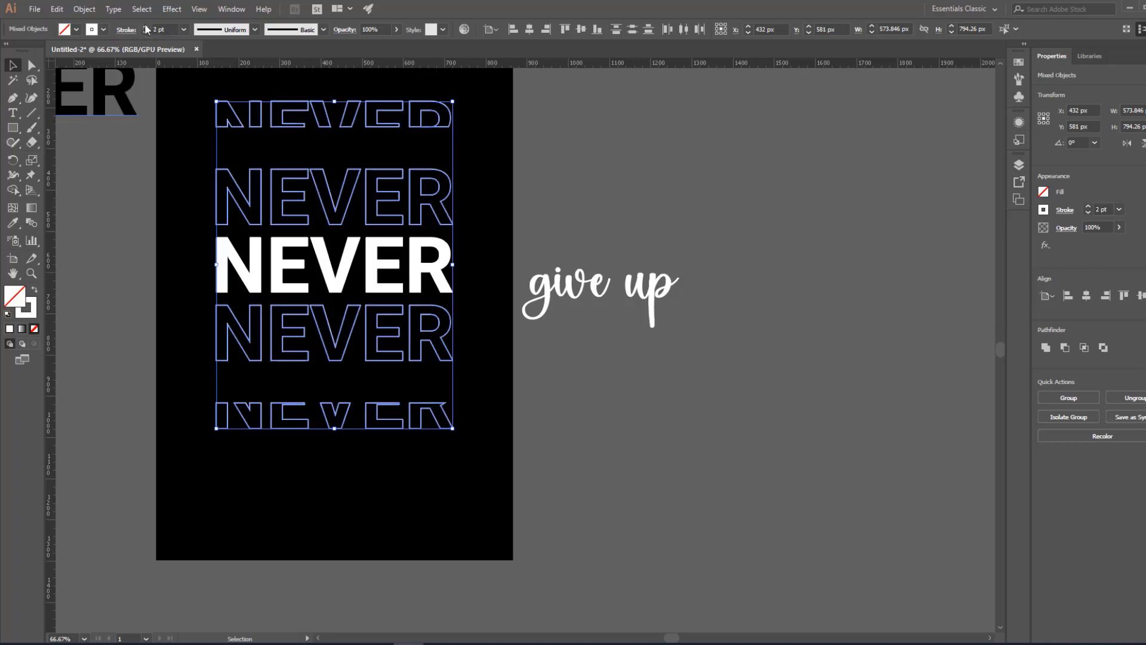
click(145, 27)
click(175, 173)
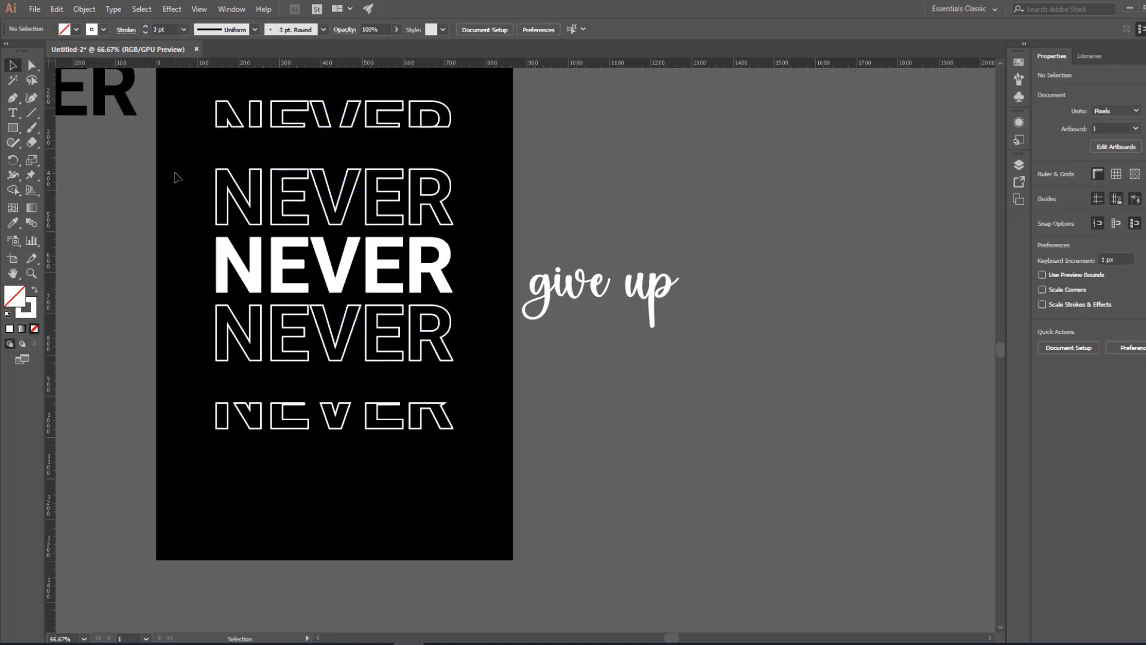
drag(188, 103, 252, 183)
drag(195, 316, 303, 438)
click(145, 32)
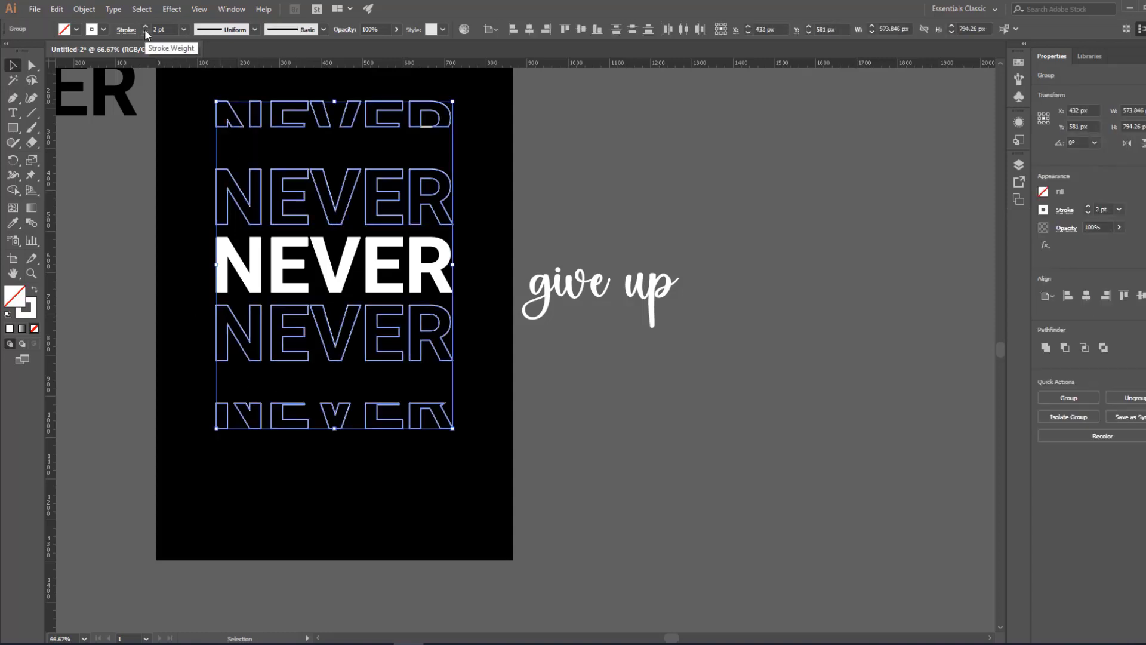
Expand the fill and stroke of the four outlined NEVER rows into shapes.
click(84, 9)
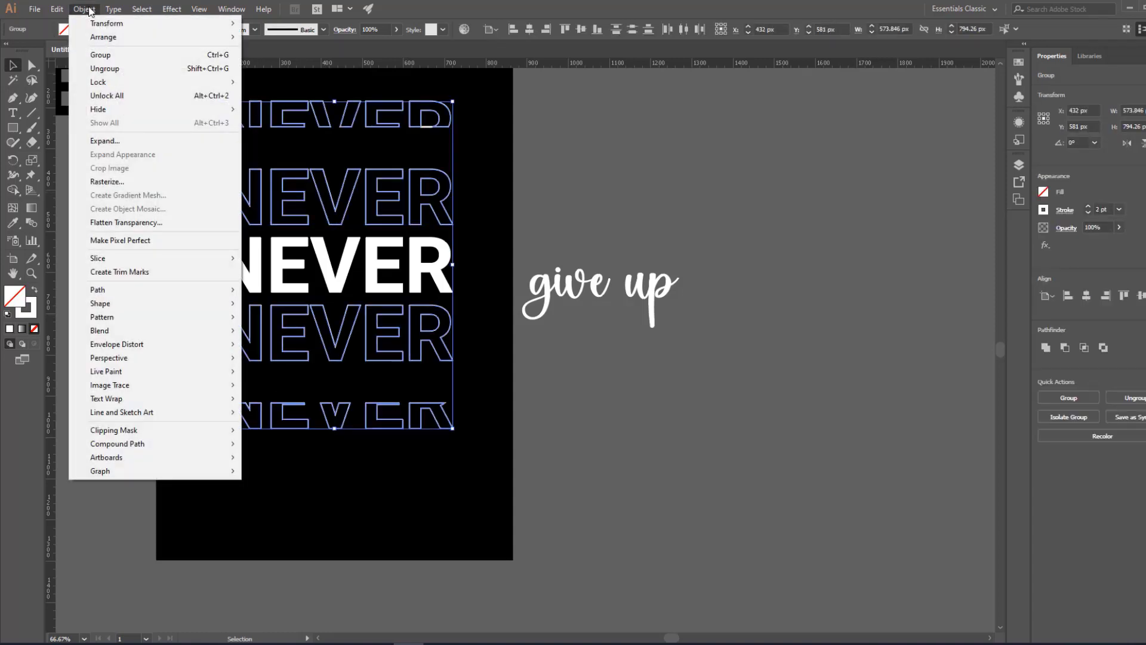
click(104, 141)
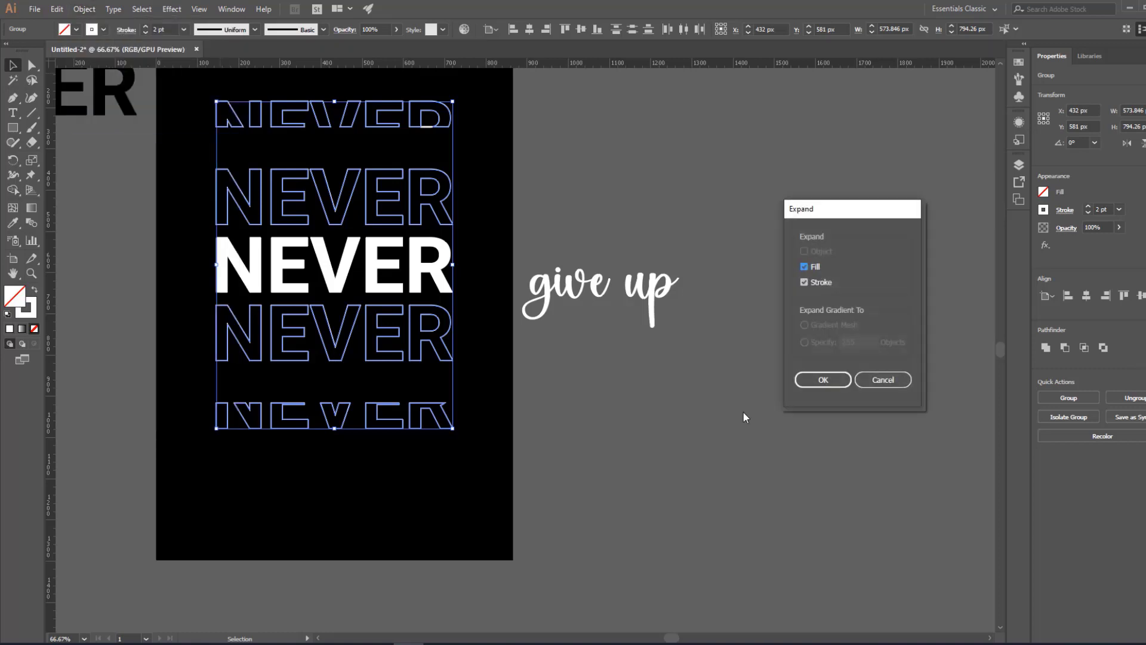
click(830, 380)
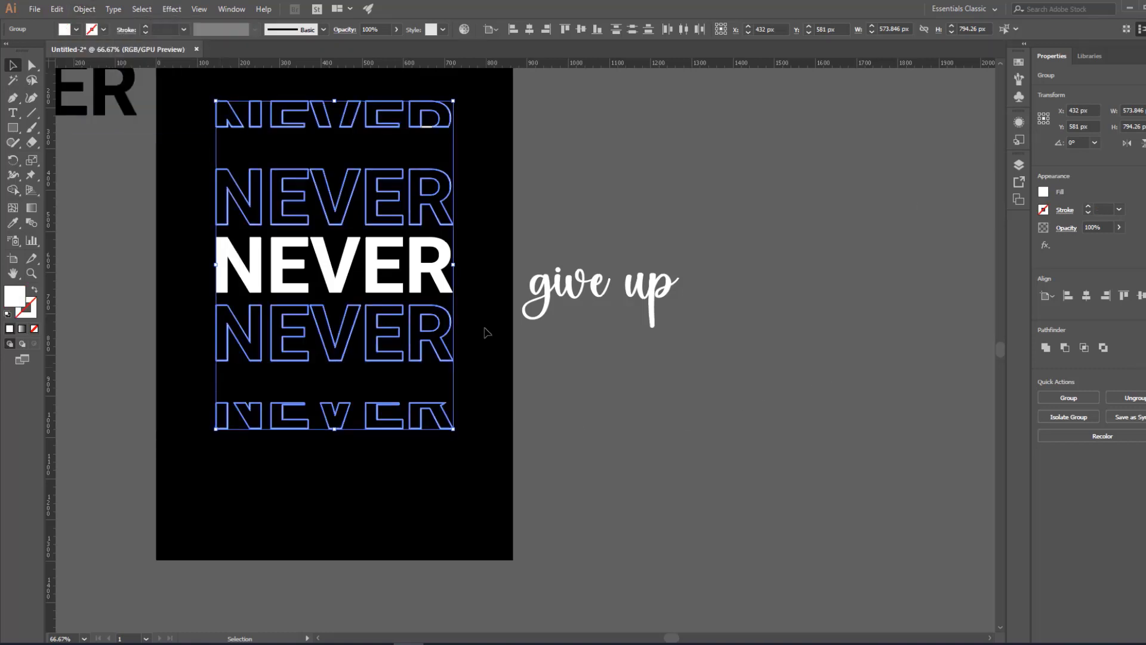
click(511, 180)
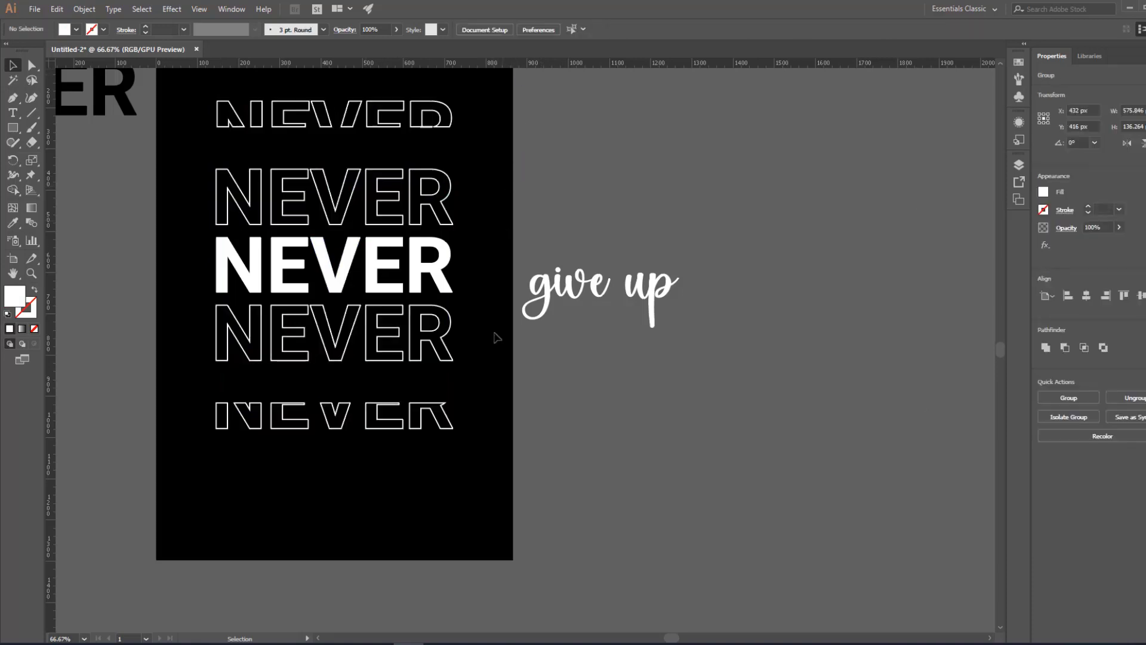
Place a vertical guide at X 145 px along the left edge of the solid middle NEVER.
key(z)
click(433, 287)
click(452, 306)
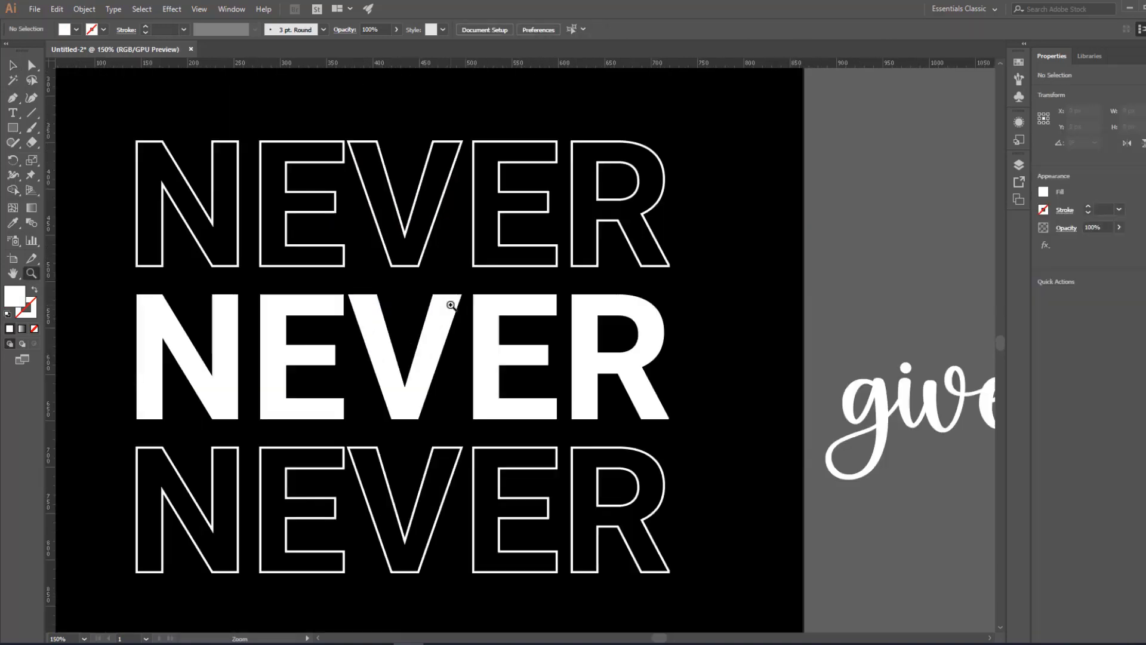
key(v)
drag(346, 284, 402, 261)
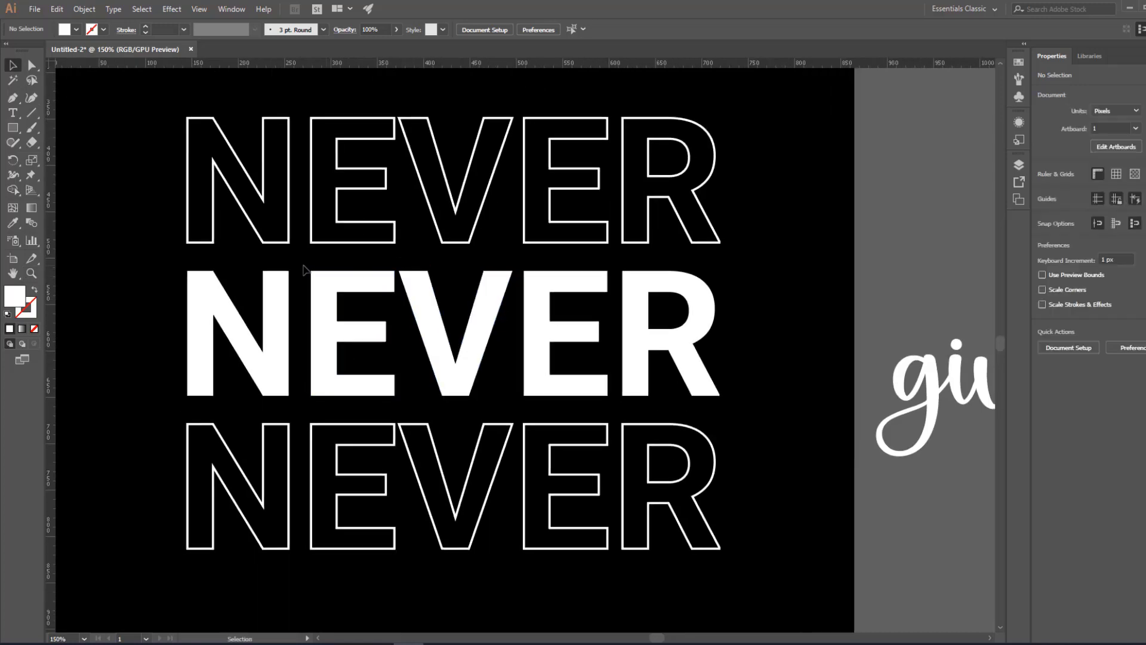
drag(190, 265, 180, 286)
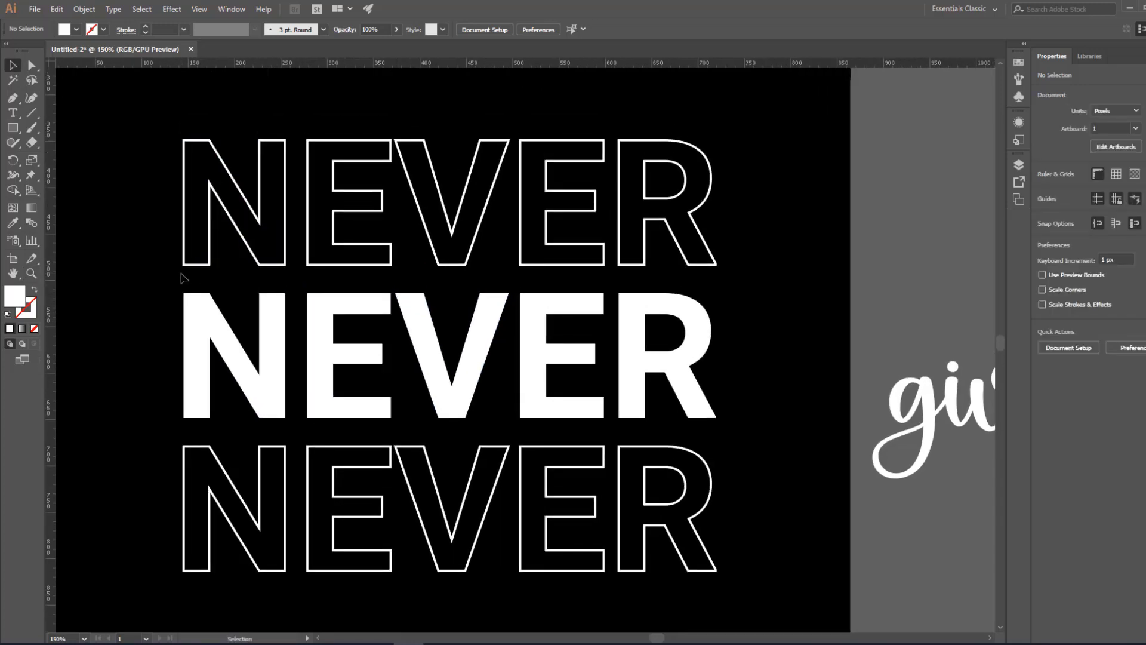
click(190, 264)
click(164, 281)
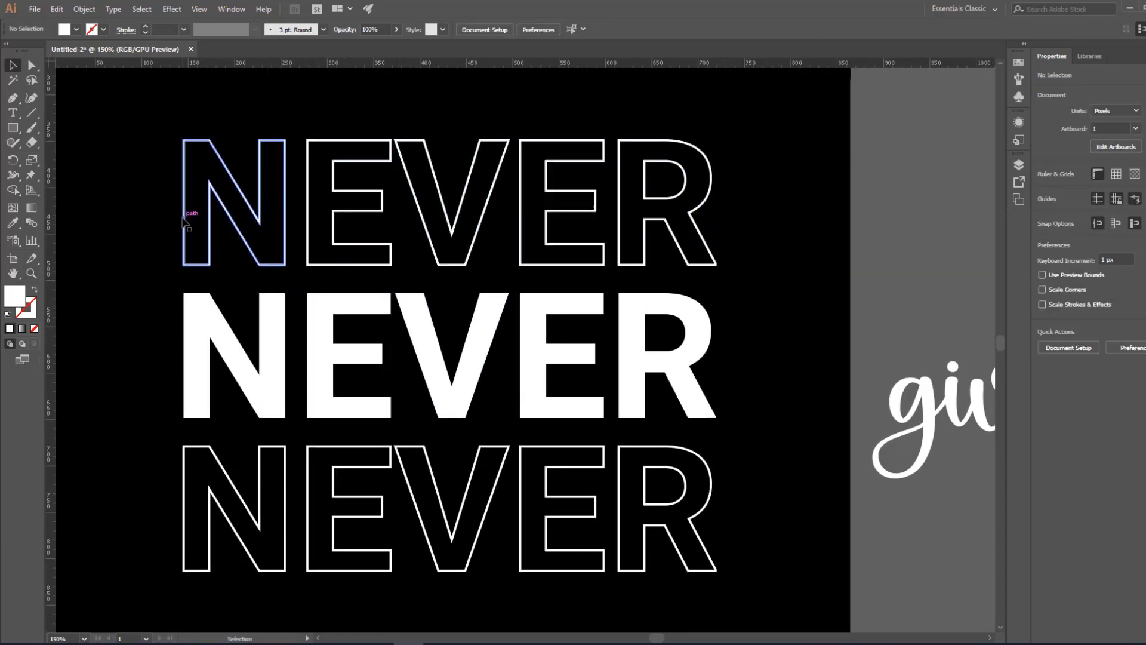
click(184, 219)
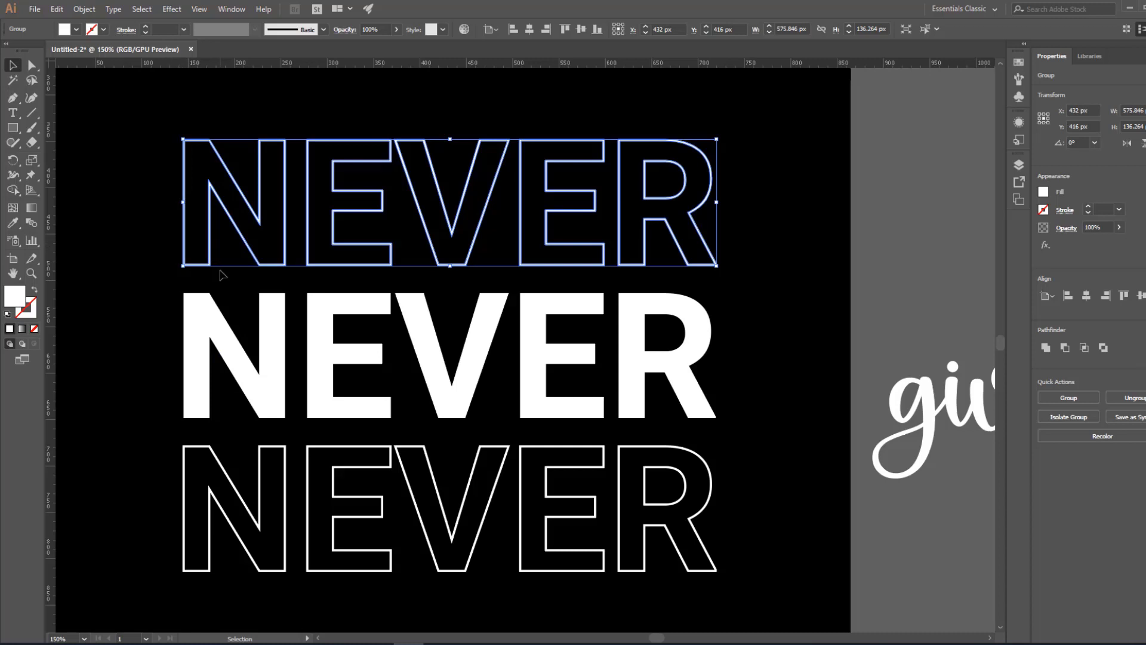
click(74, 279)
drag(52, 297, 184, 307)
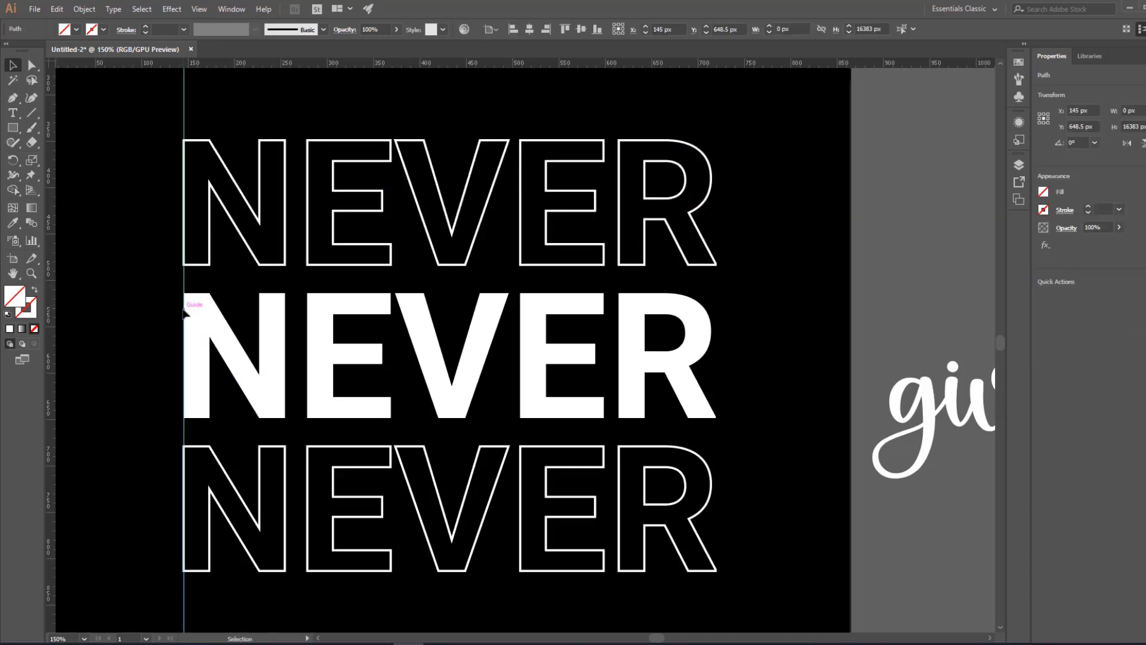
Scale the outlined NEVER directly above the solid row about its center so its left edge meets the guide.
key(z)
click(215, 204)
click(518, 132)
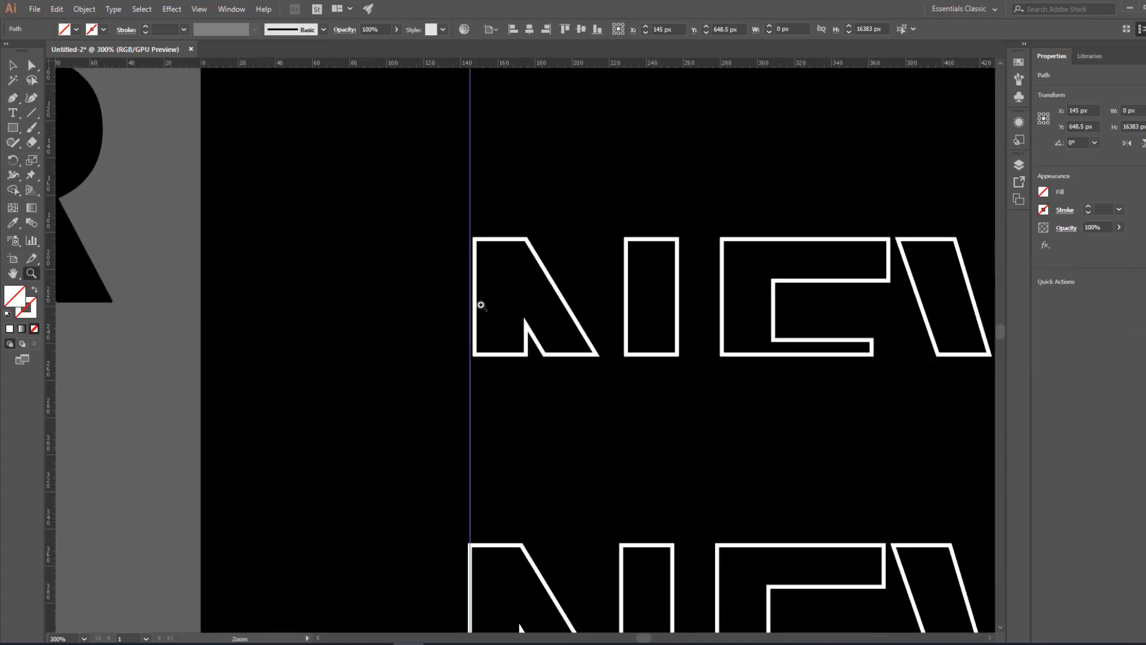
click(510, 444)
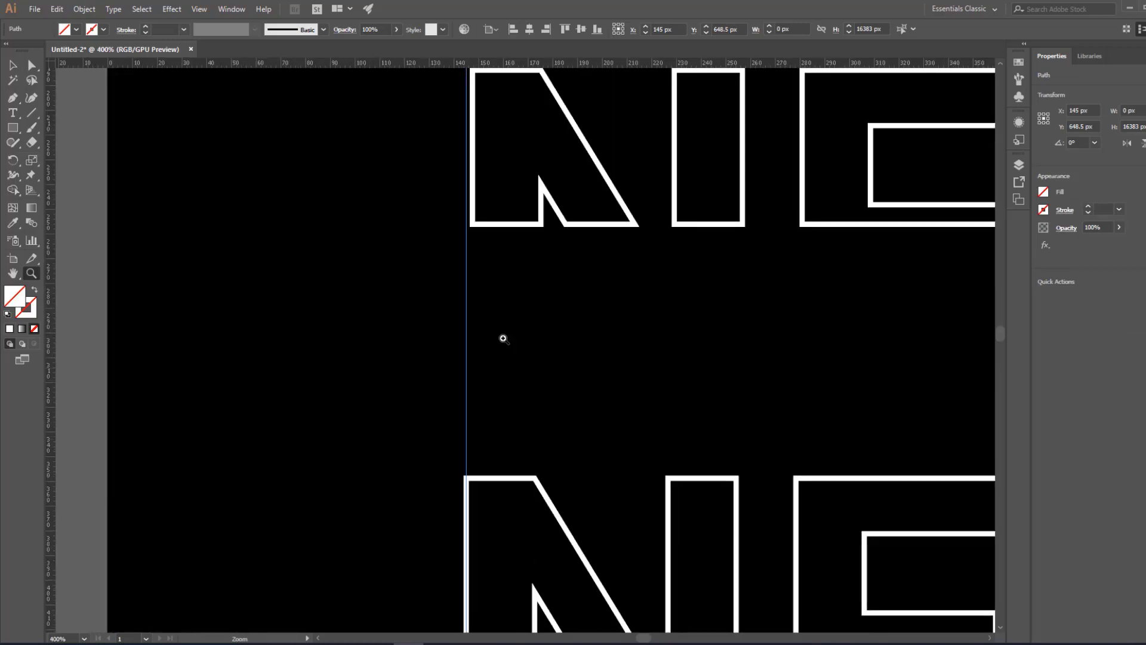
alt+click(520, 263)
drag(575, 450, 399, 227)
drag(417, 423, 400, 264)
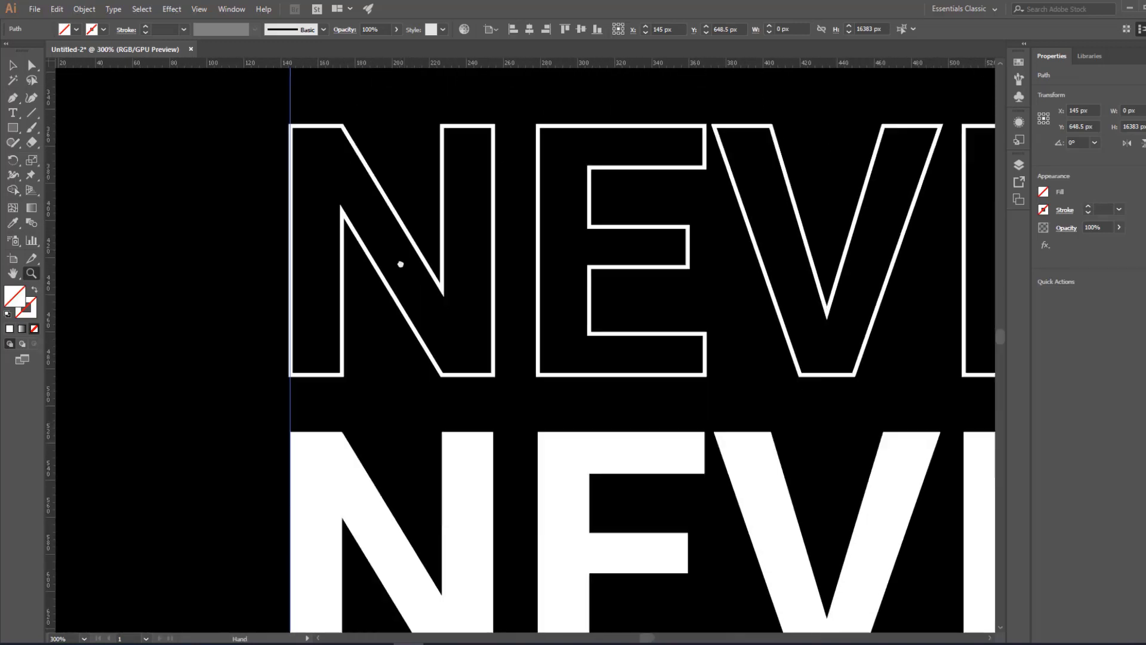
click(347, 386)
drag(455, 295, 411, 325)
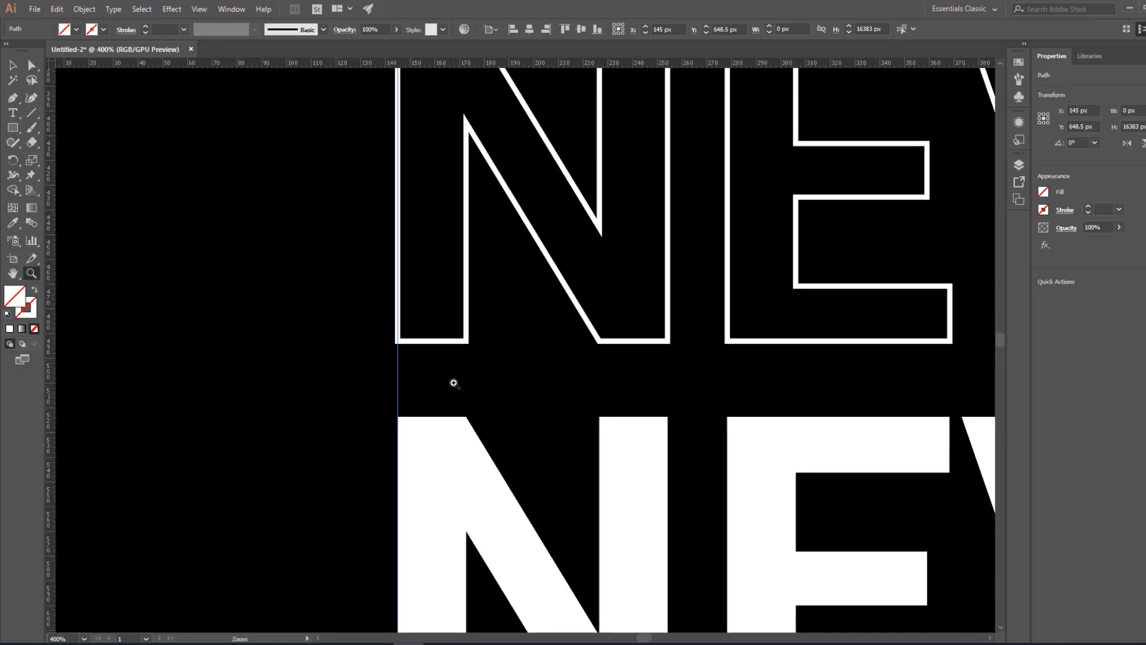
key(v)
drag(431, 270, 399, 349)
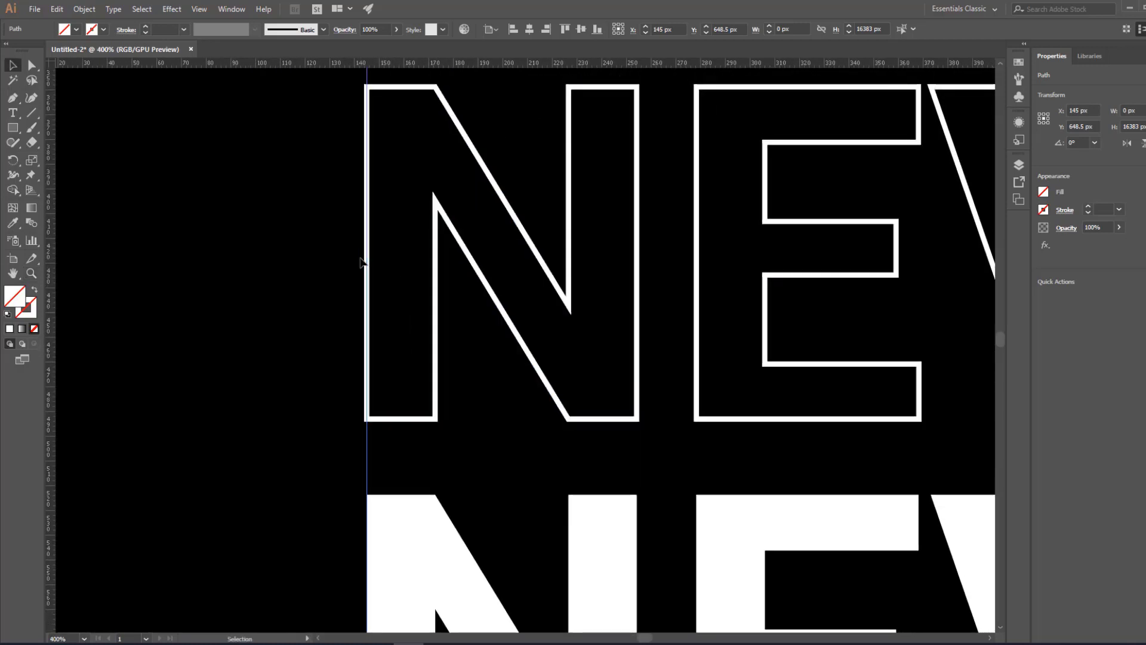
click(434, 272)
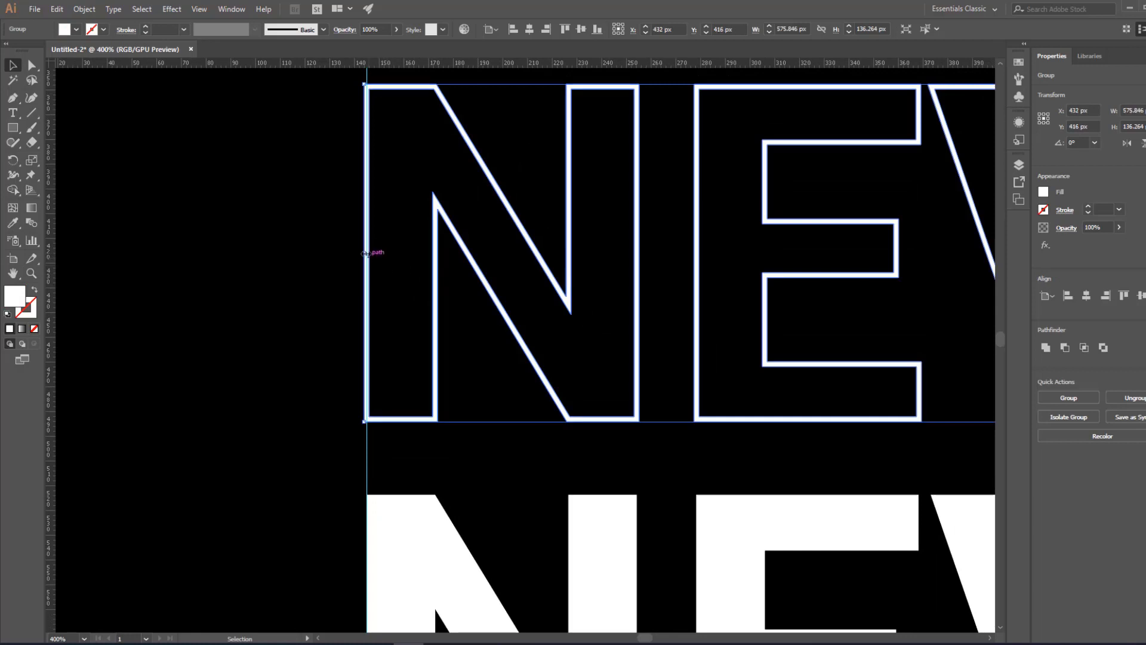
mouse_move(365, 252)
mouse_down()
mouse_move(388, 255)
mouse_move(368, 252)
mouse_up()
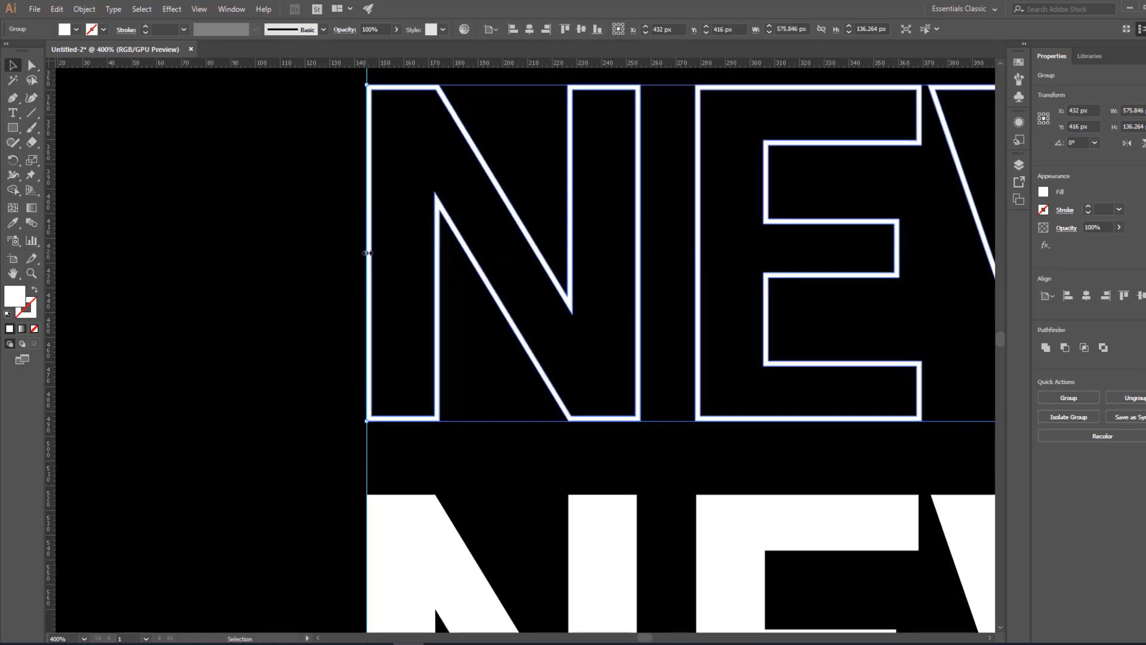
Try to scale the outlined NEVER directly below the solid row about its center to meet the guide.
click(517, 483)
drag(577, 540, 518, 144)
drag(478, 542, 479, 382)
drag(466, 435, 477, 270)
click(469, 430)
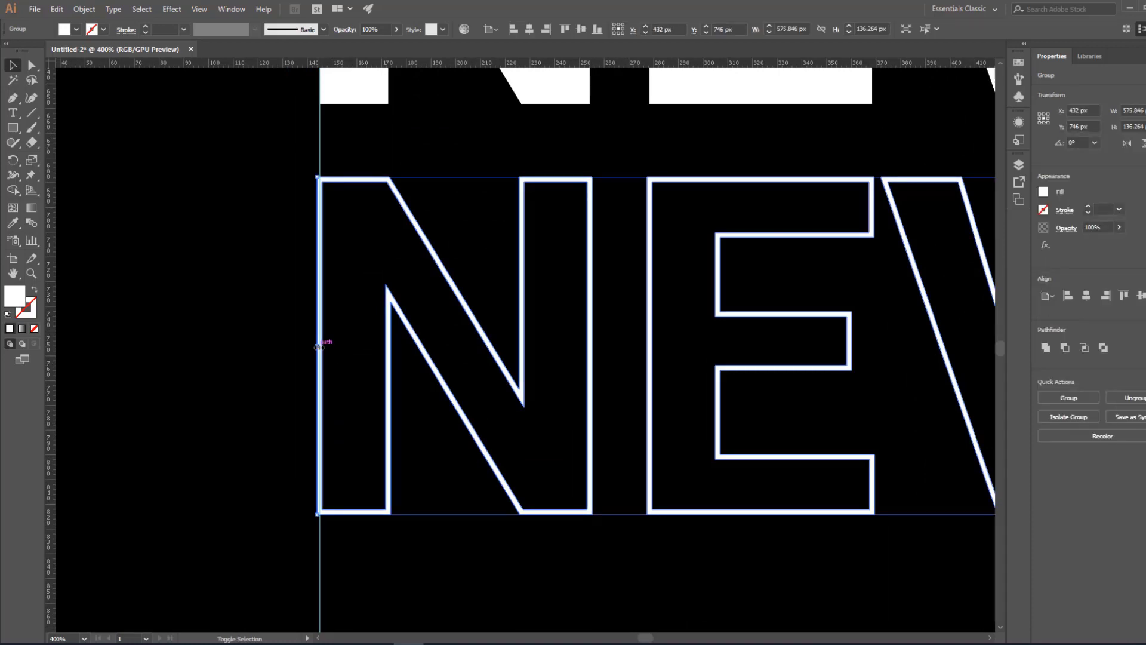
drag(320, 345, 320, 347)
key(ctrl+equal)
key(ctrl+equal)
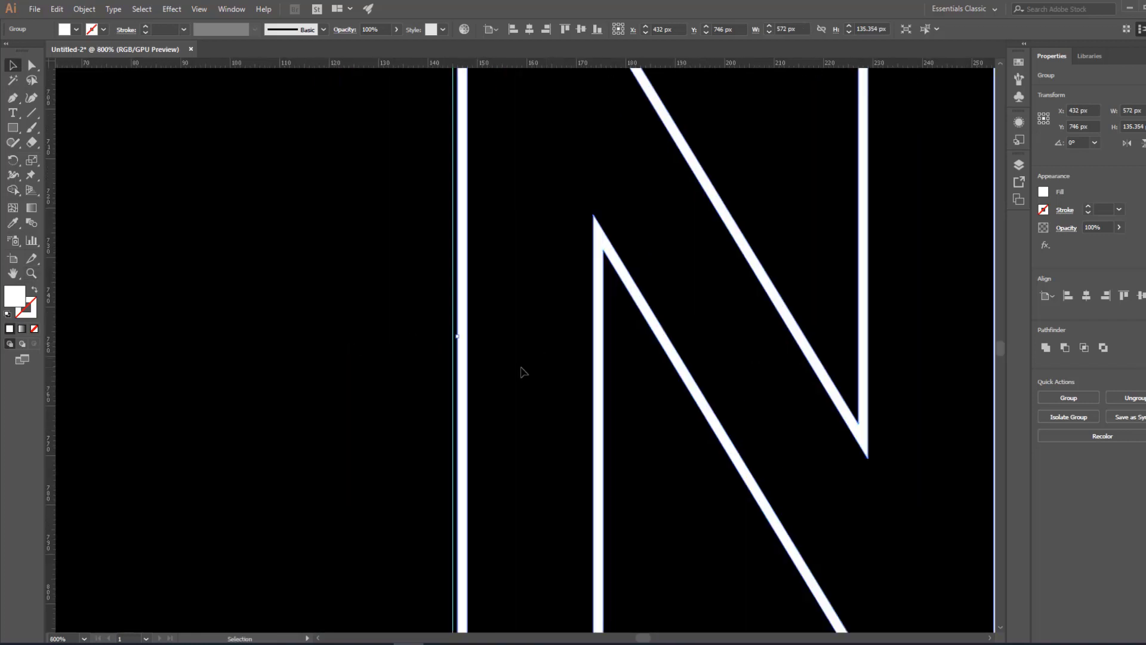
drag(458, 336, 450, 345)
Turn off Snap to Pixel and scale the outlined NEVER below the solid row about its center to the guide, 574 px wide.
click(231, 9)
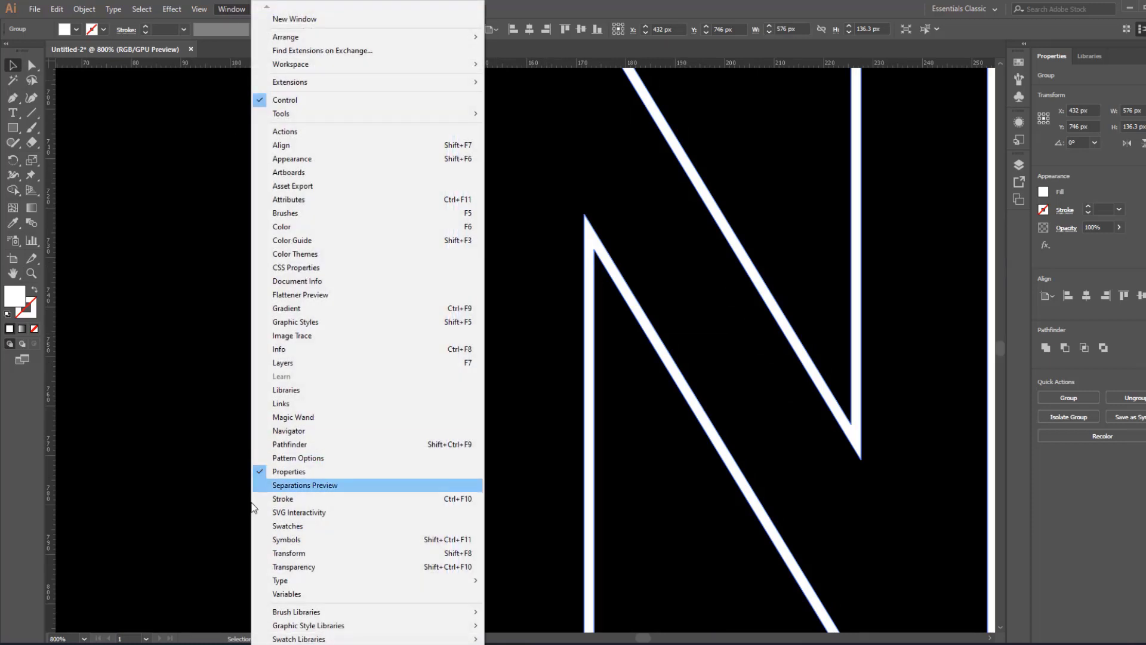
click(197, 9)
click(197, 9)
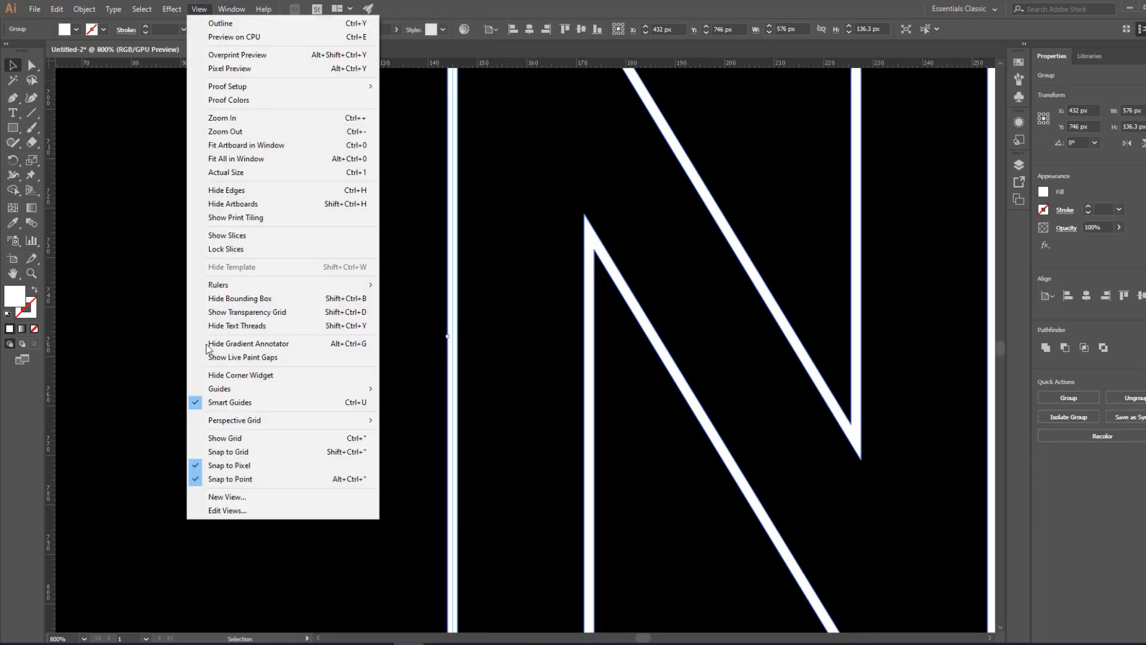
click(249, 469)
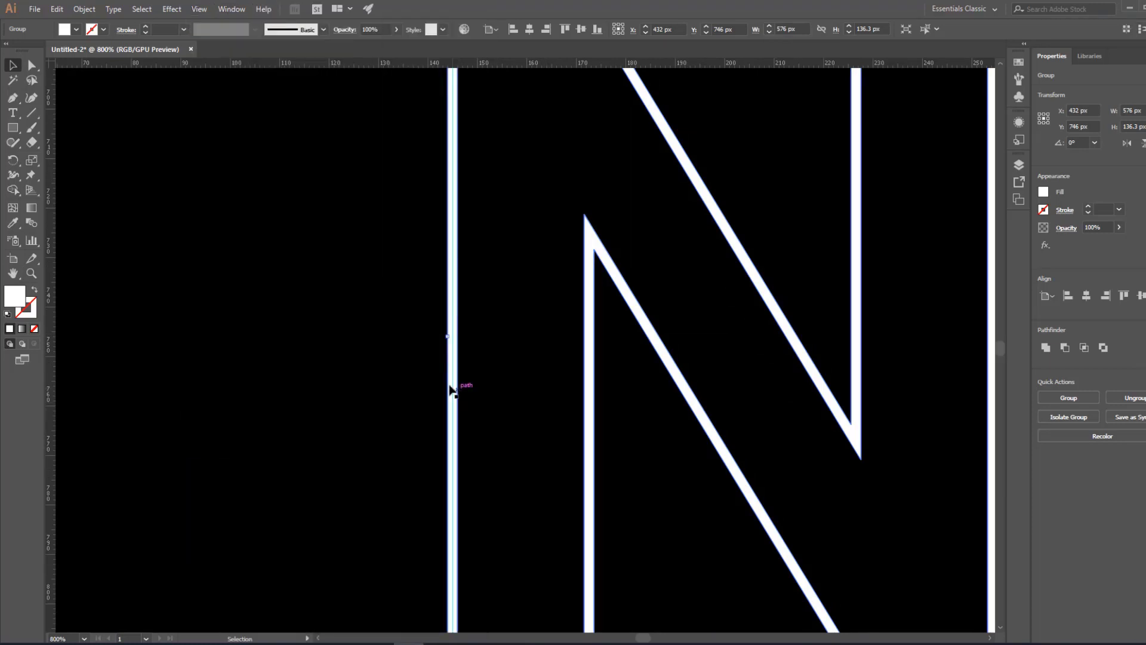
drag(452, 337, 458, 336)
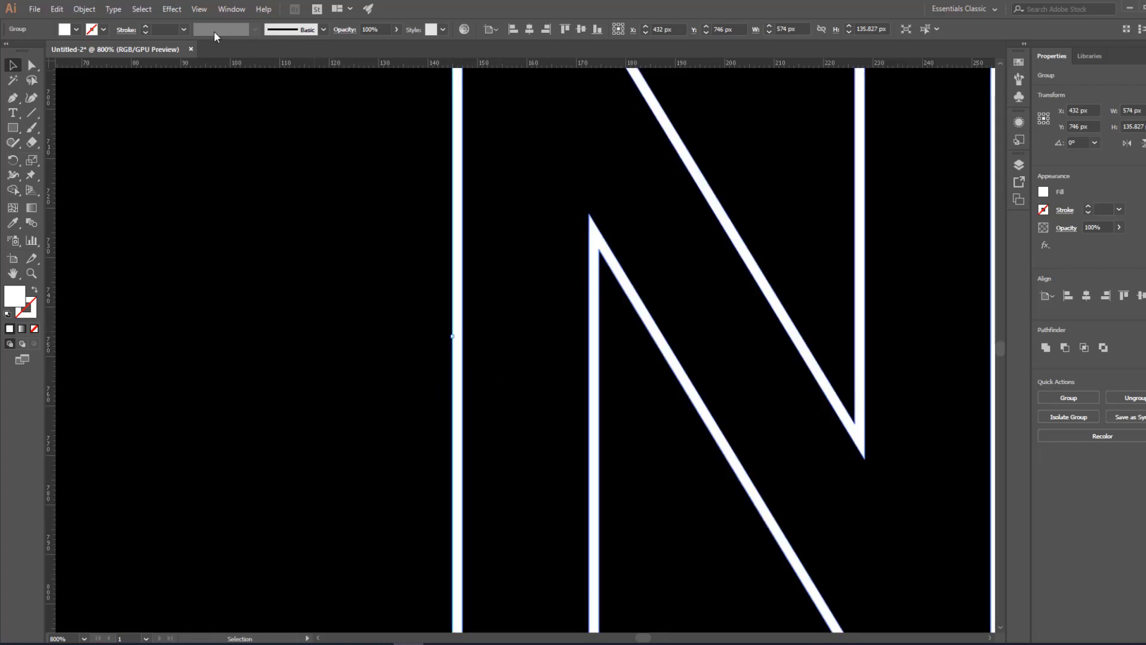
click(198, 9)
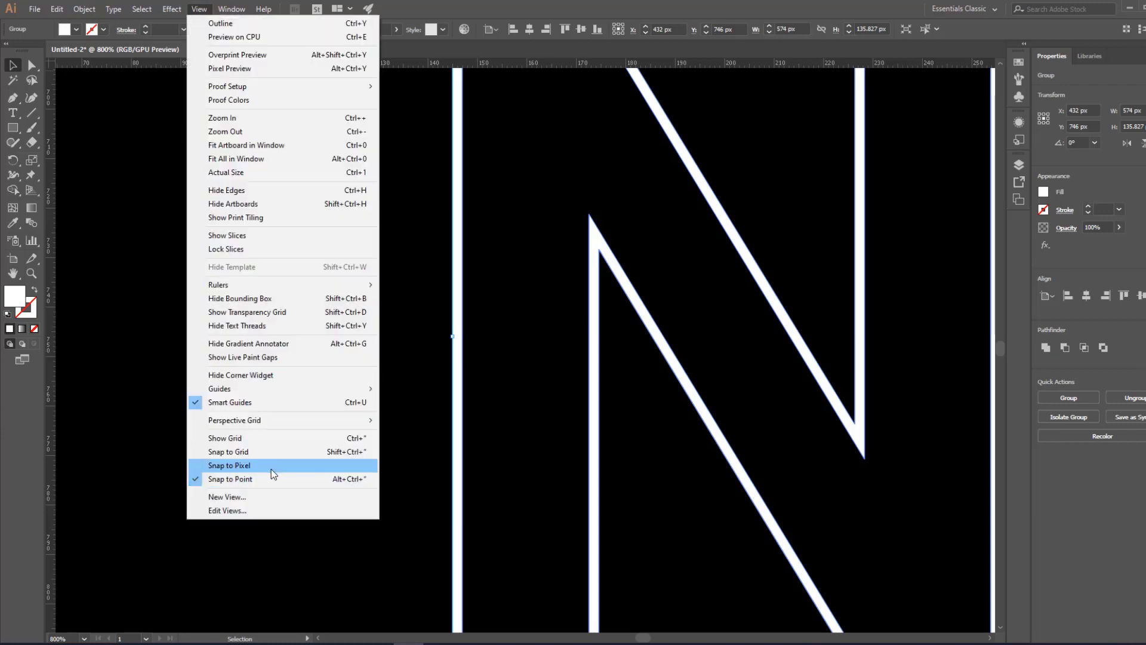
click(344, 565)
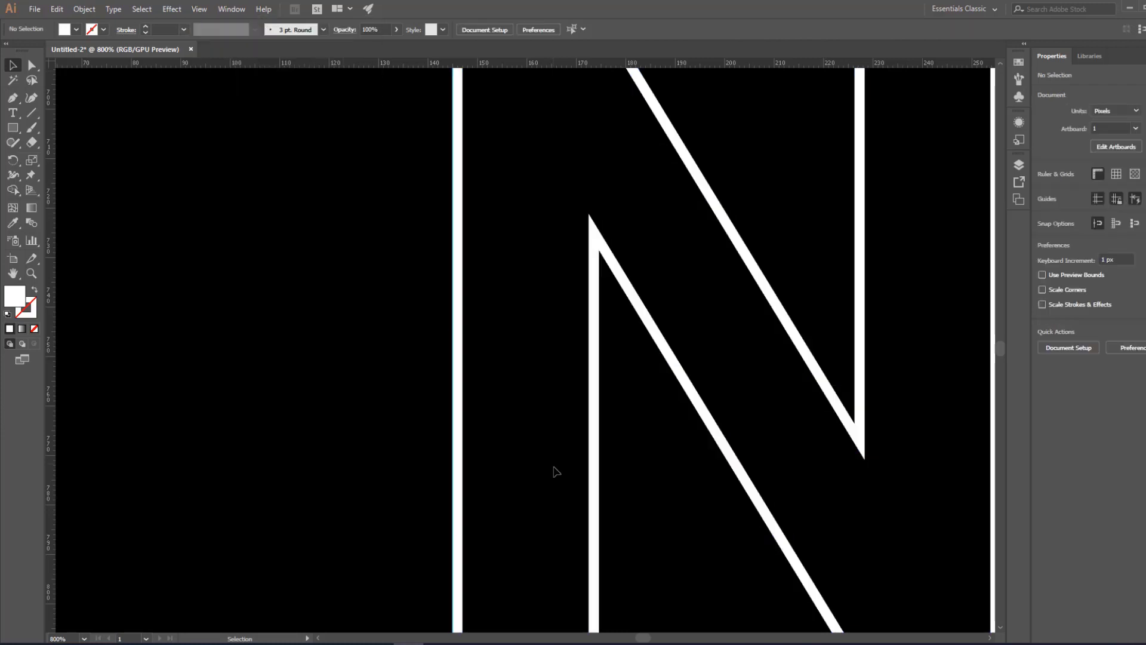
Scale the half-cut bottom NEVER about its center so its left edge meets the guide, making it 574 px wide.
drag(572, 615, 448, 48)
drag(491, 591, 448, 198)
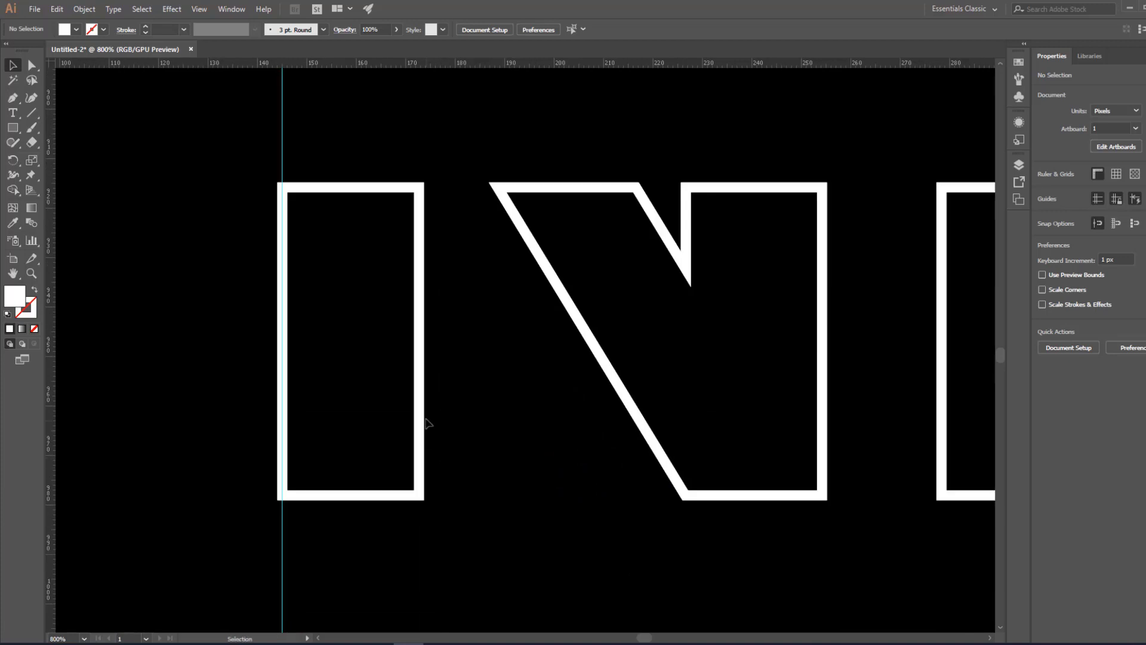
click(424, 423)
drag(278, 341, 282, 341)
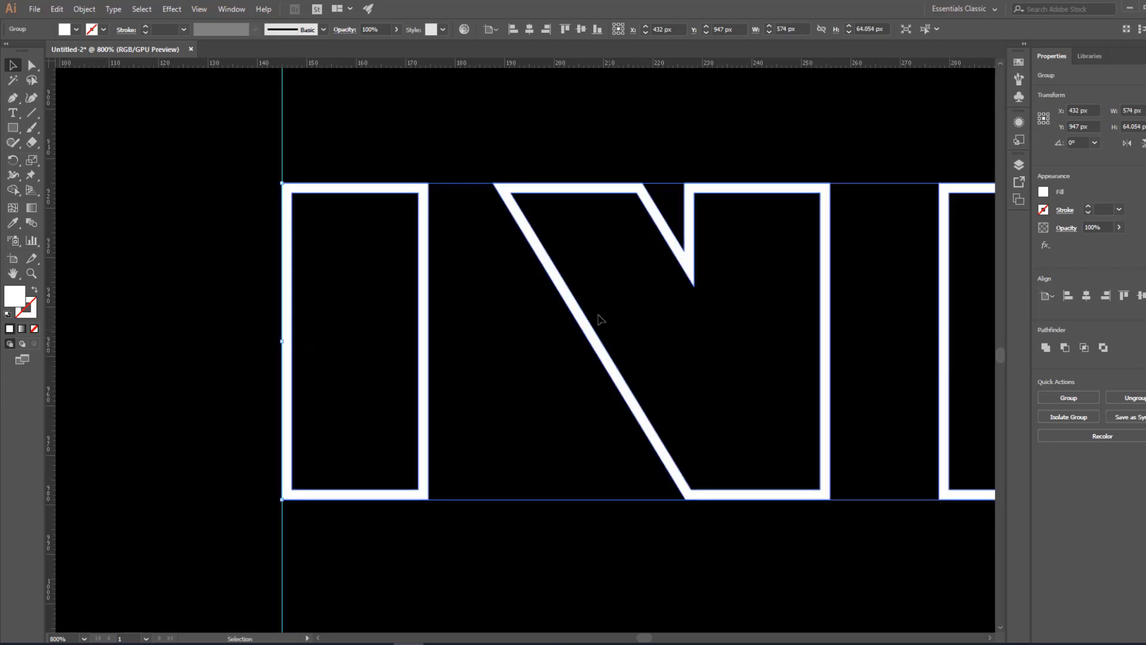
Scale the half-cut top NEVER about its center so its left edge meets the guide, making it 574 px wide.
drag(602, 320, 514, 573)
drag(514, 235, 481, 415)
drag(442, 197, 508, 477)
drag(478, 278, 478, 508)
drag(481, 235, 466, 489)
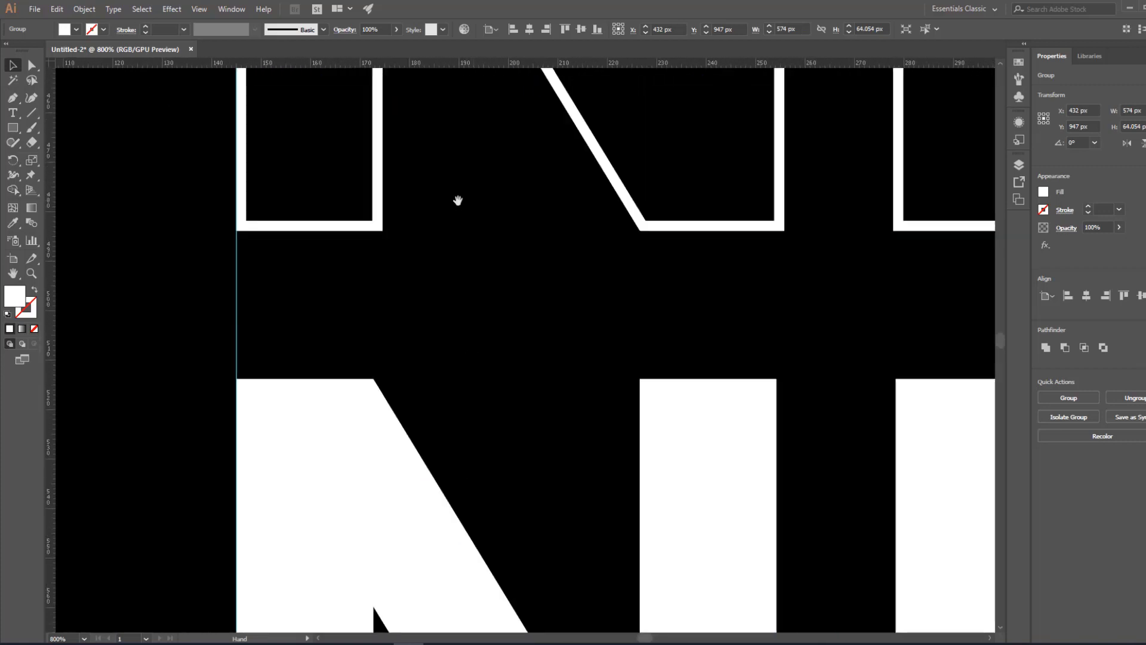
drag(460, 90, 451, 624)
drag(482, 147, 456, 411)
drag(454, 325, 465, 615)
drag(486, 243, 468, 592)
click(451, 391)
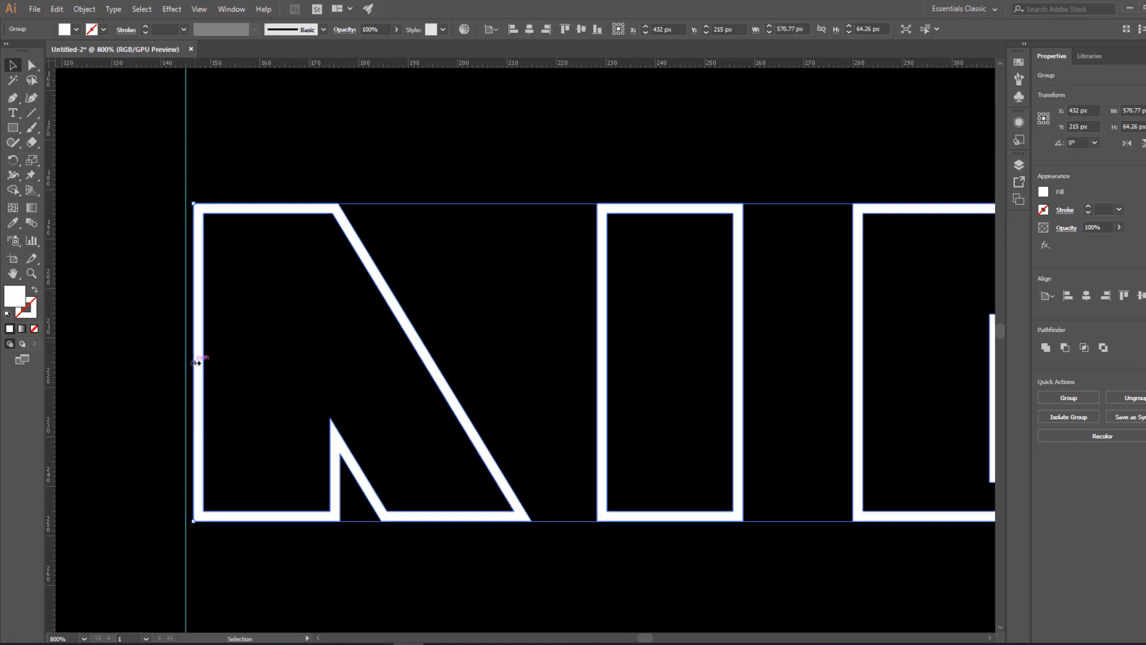
drag(195, 362, 186, 362)
key(ctrl+h)
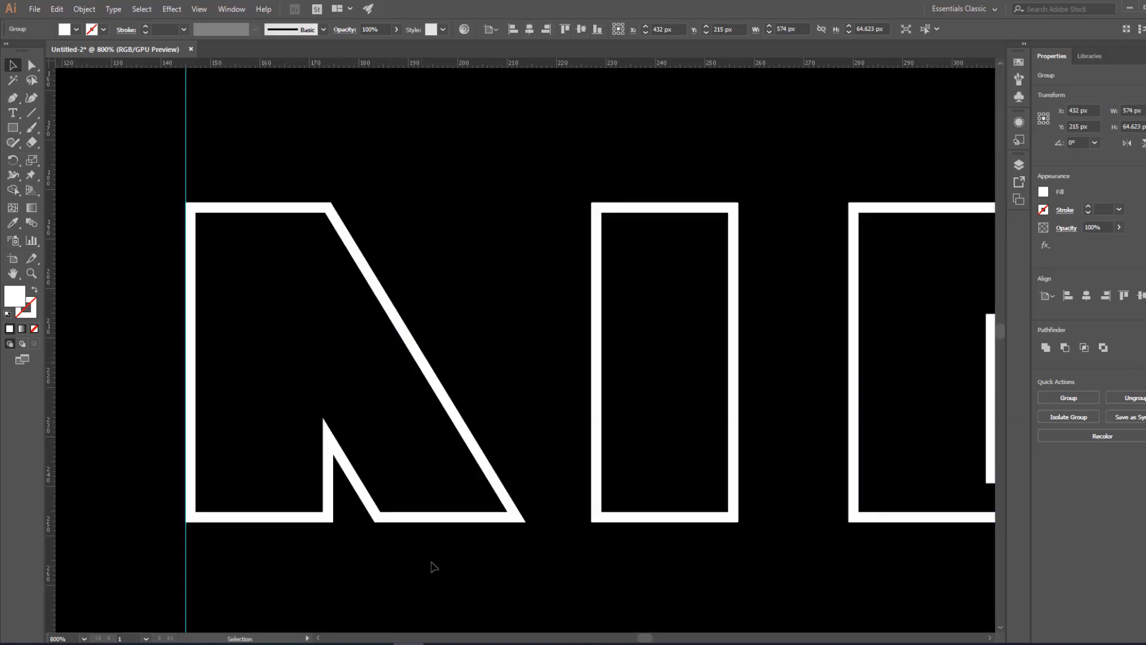
click(434, 567)
Delete the vertical guide running along the left edge of the NEVER rows.
key(z)
alt+click(597, 512)
alt+click(648, 406)
alt+click(650, 404)
alt+click(652, 404)
alt+click(652, 405)
alt+click(652, 405)
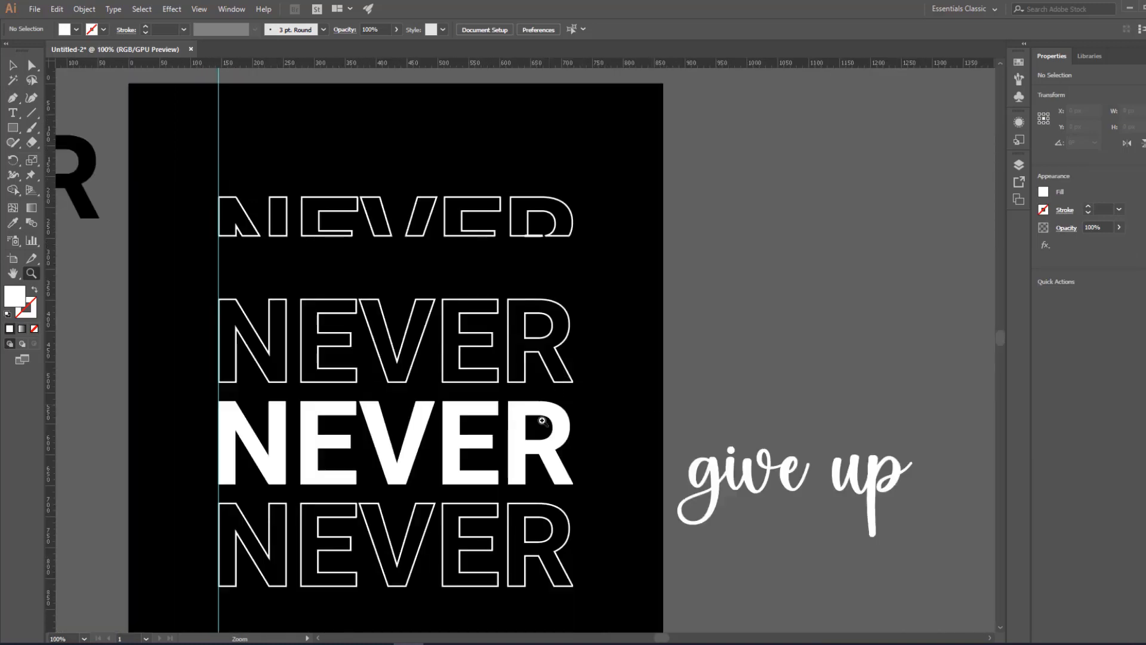
key(v)
scroll(410, 610, down, 5)
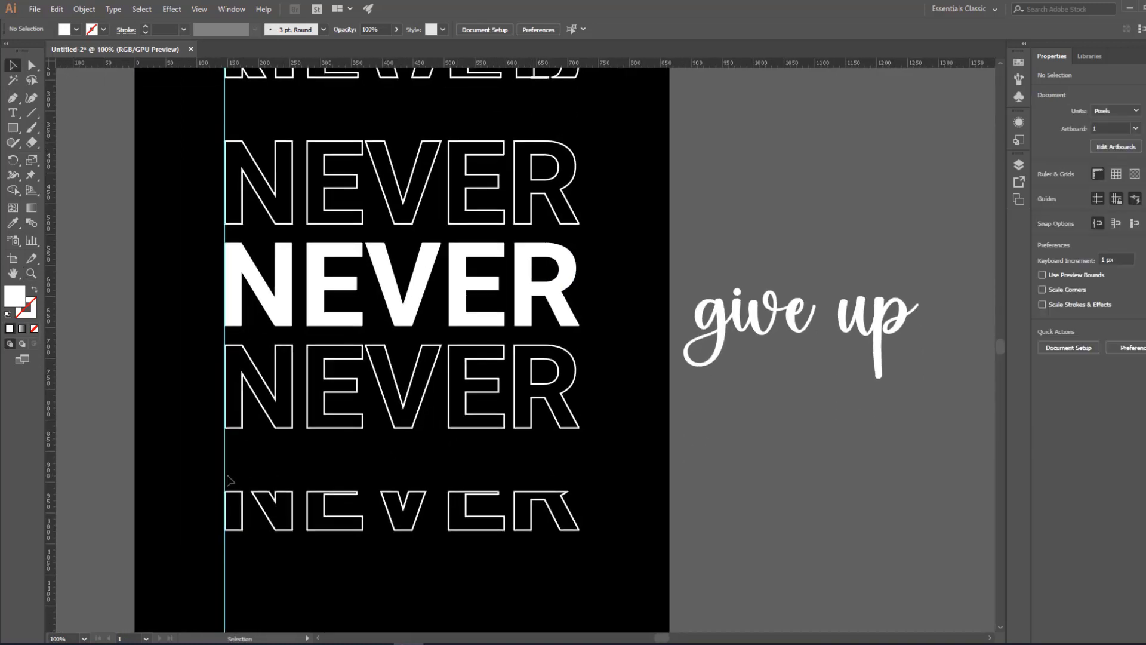
drag(250, 478, 248, 476)
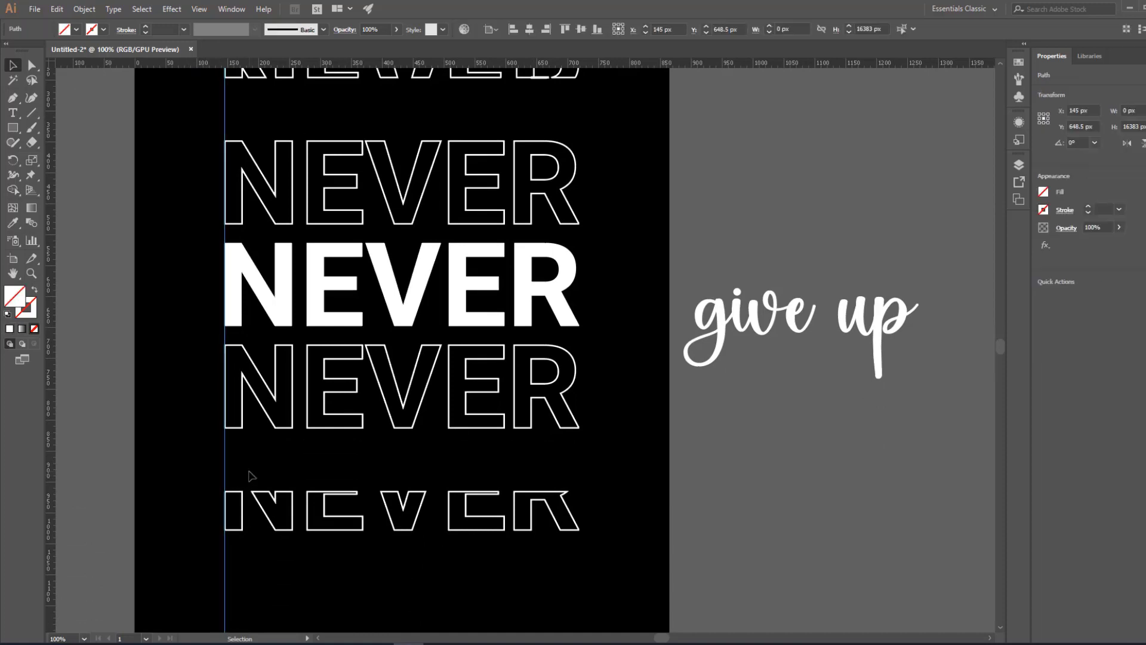
key(BackSpace)
Draw a green-filled spacer rectangle, about 52 by 30 px, filling the gap between the solid NEVER and the outlined row below it.
key(alt+space)
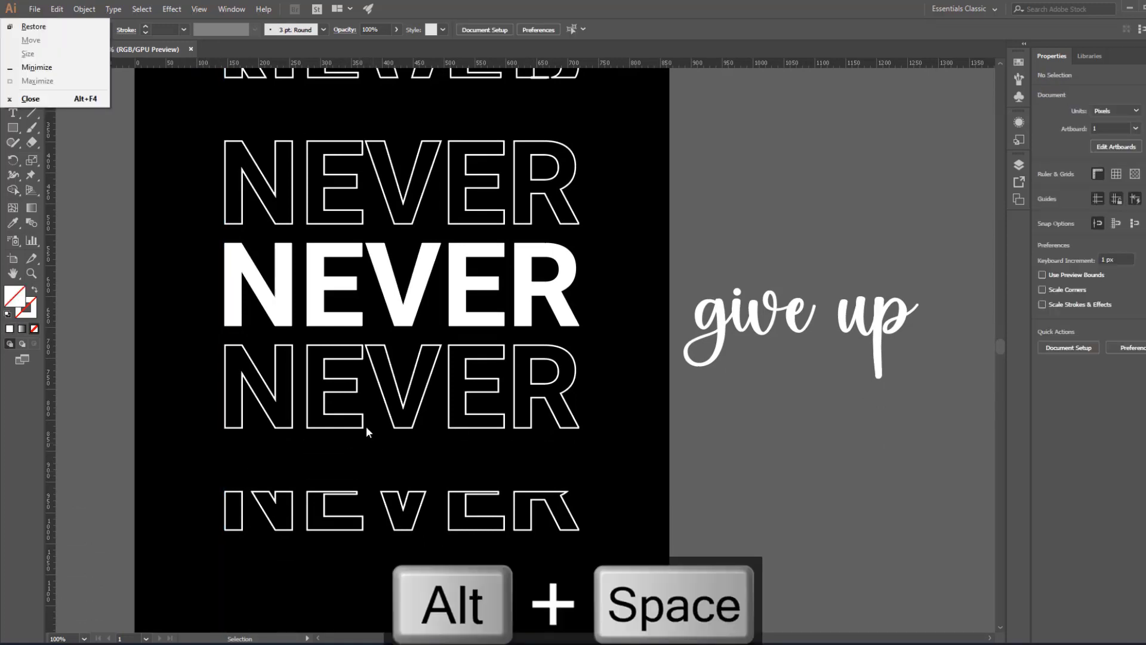
click(401, 334)
key(z)
click(402, 336)
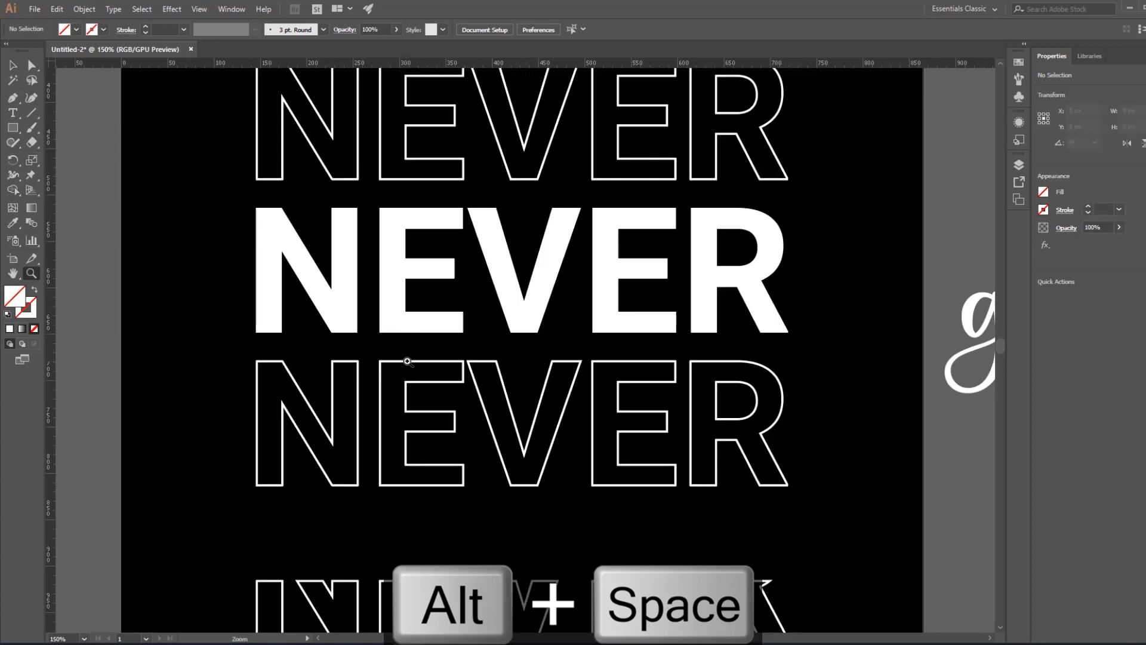
click(409, 364)
click(471, 315)
click(12, 127)
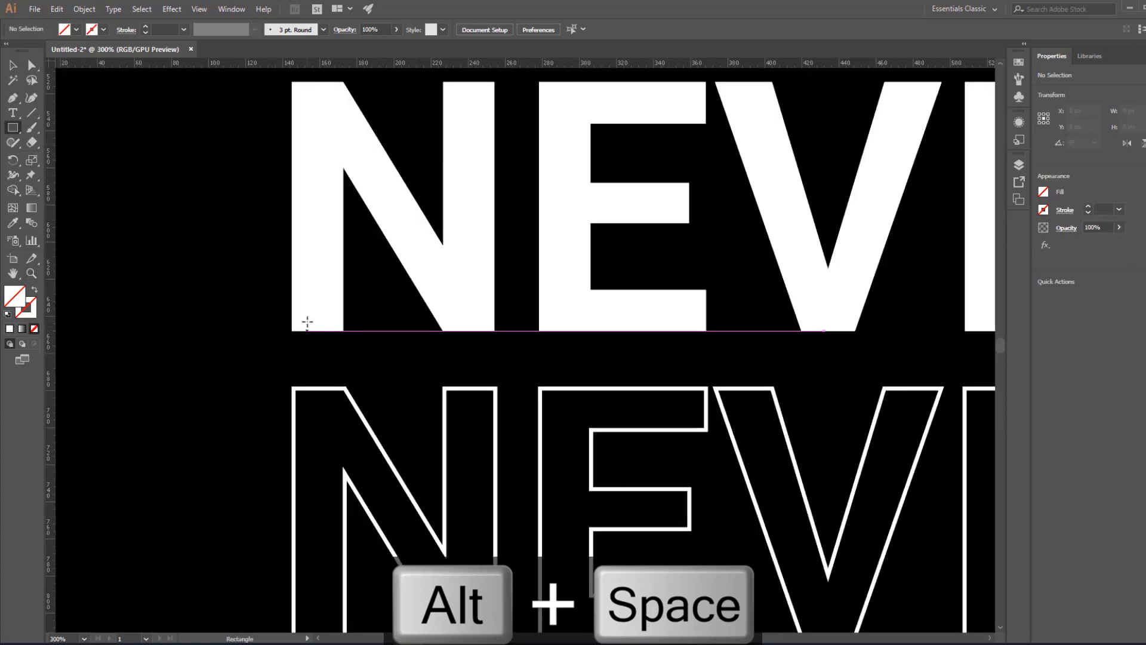
mouse_move(302, 332)
mouse_down()
mouse_move(365, 387)
mouse_move(399, 387)
mouse_up()
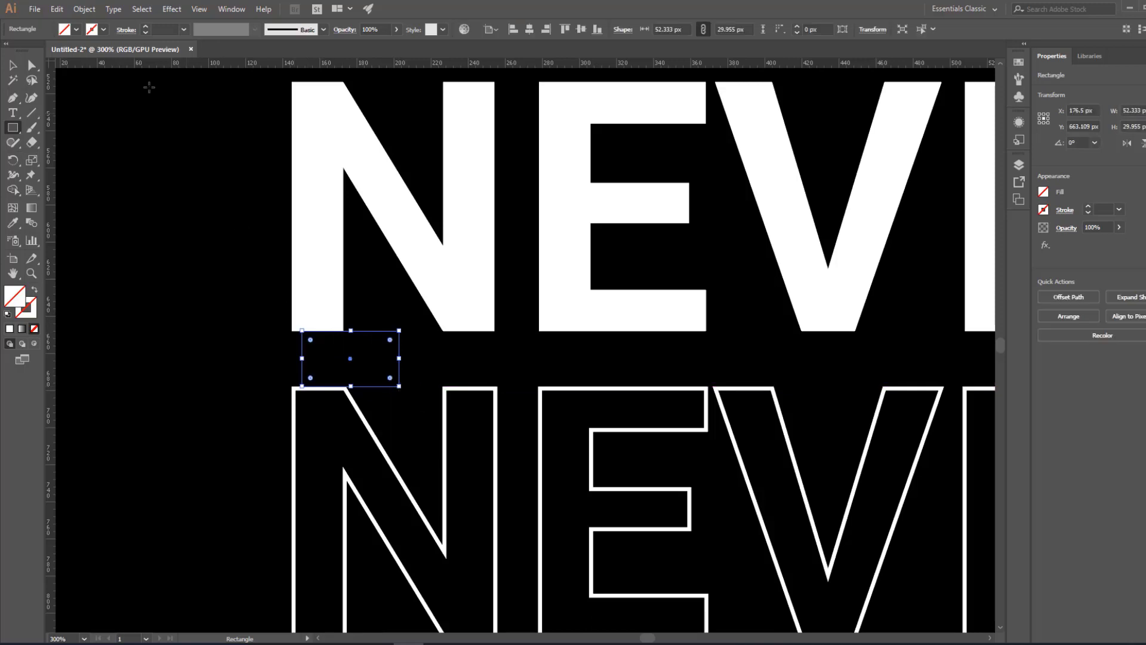
click(76, 29)
click(63, 52)
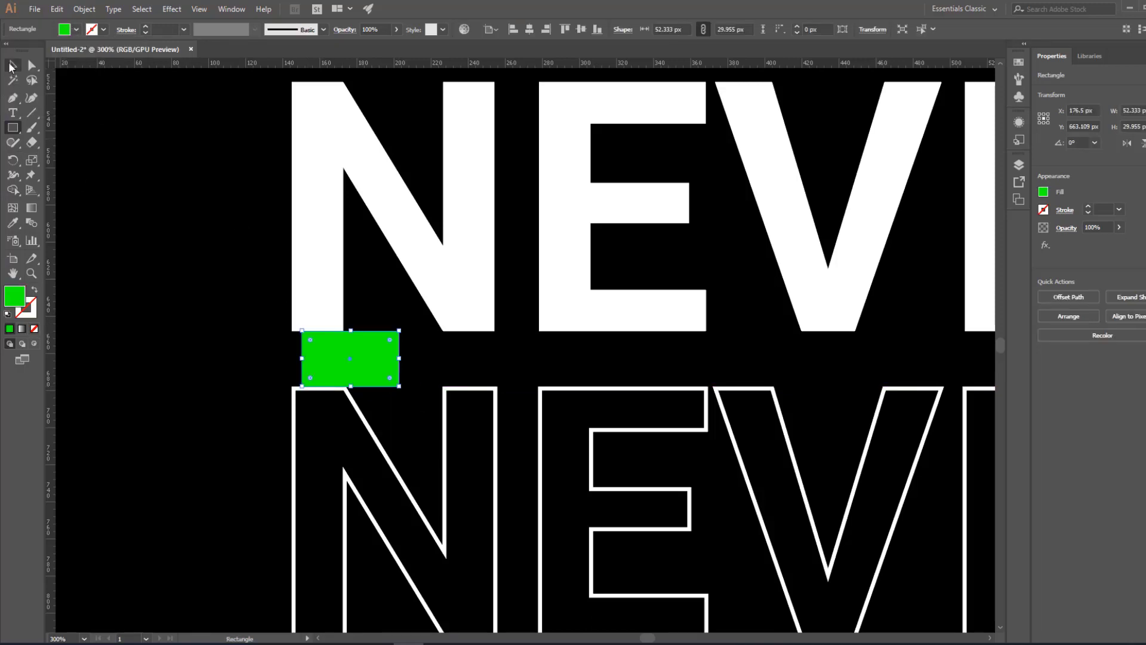
click(12, 66)
click(149, 274)
Place the green spacer directly below the lower outlined NEVER and move the half-cut bottom NEVER up to the spacer's lower edge.
scroll(248, 197, down, 5)
drag(373, 167, 358, 462)
scroll(428, 538, down, 4)
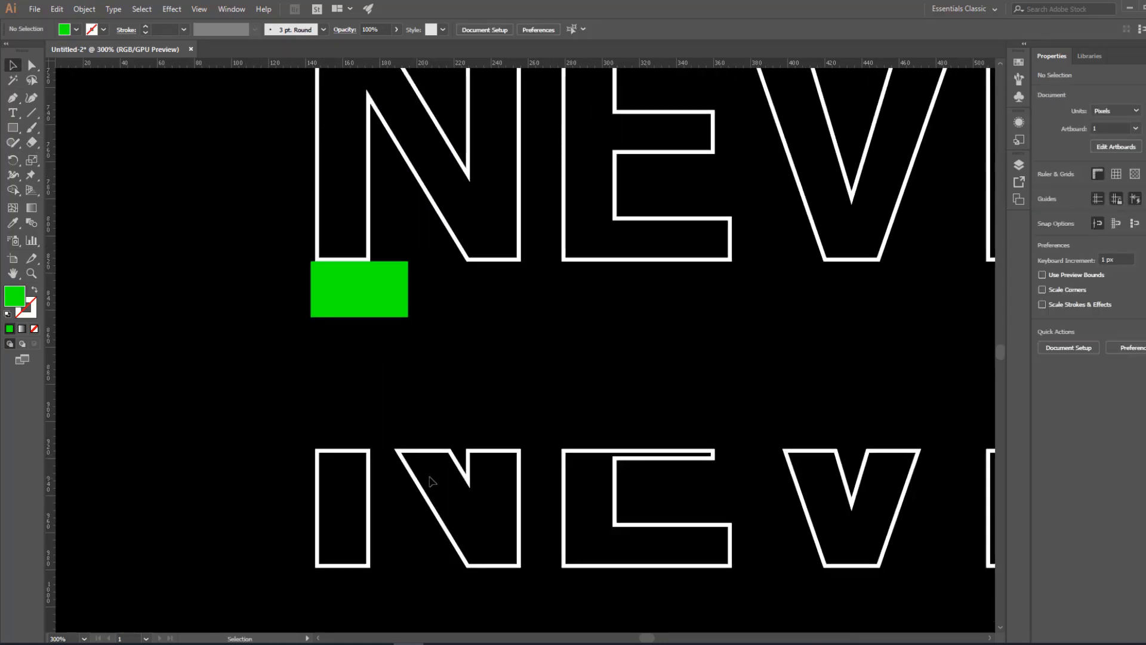
drag(440, 452, 431, 291)
click(410, 484)
click(423, 352)
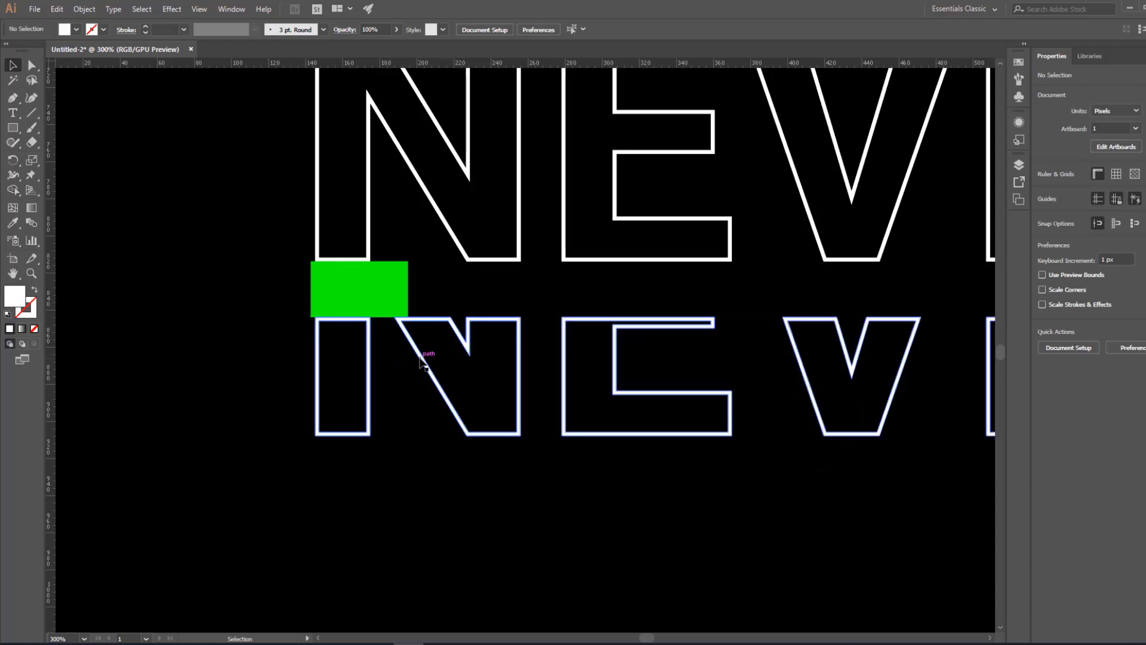
click(448, 358)
Move the green spacer directly on top of the upper outlined NEVER, flush with the N's left edge.
drag(350, 298, 413, 175)
drag(436, 160, 398, 248)
click(396, 291)
drag(395, 252, 305, 295)
ctrl+click(366, 296)
ctrl+click(497, 341)
click(496, 343)
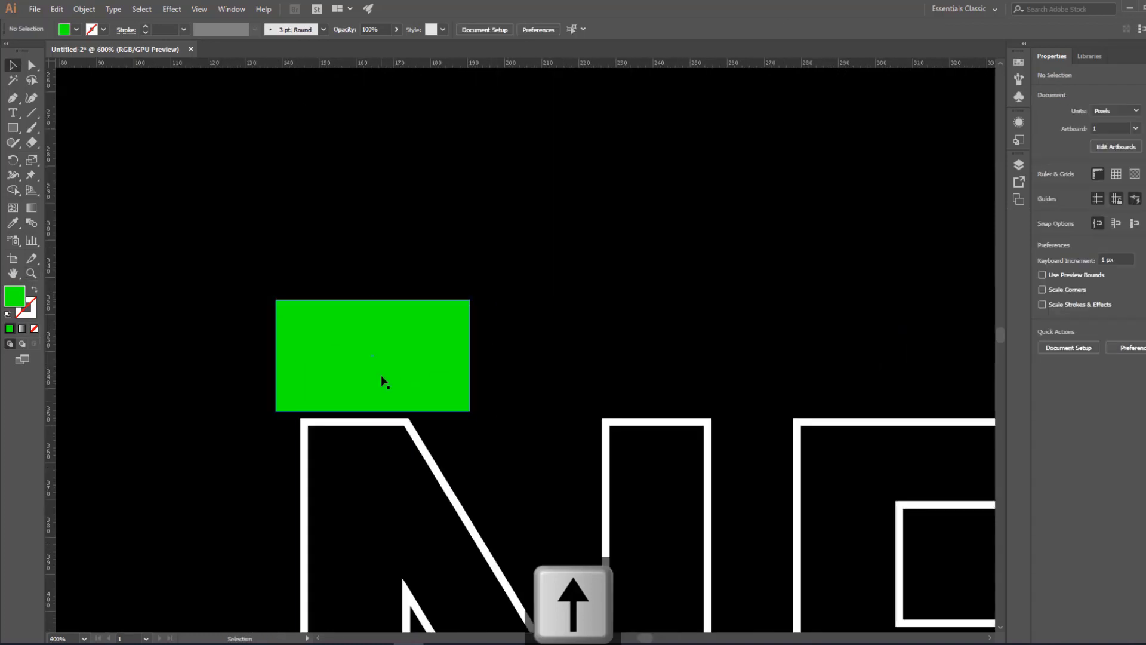
drag(380, 375, 405, 383)
key(Up)
key(Down)
click(460, 445)
Move the half-cut top NEVER down to the green spacer's upper edge, and move the spacer aside to the artboard's left edge.
drag(484, 281, 437, 452)
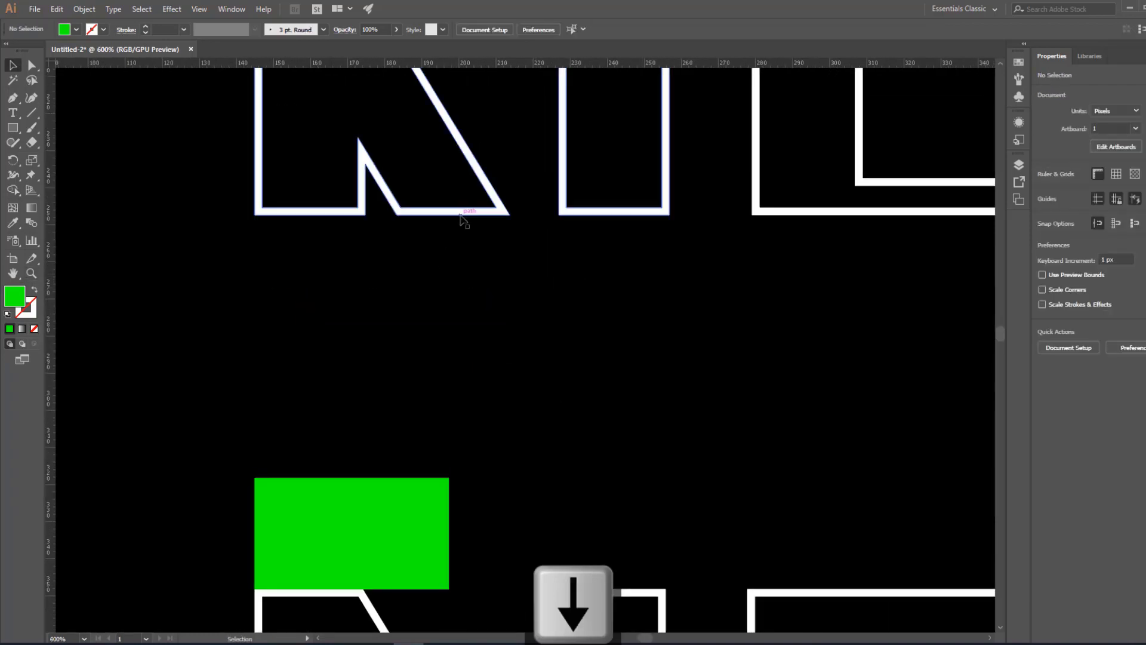
drag(458, 211, 439, 479)
click(608, 511)
ctrl+alt+click(609, 512)
ctrl+alt+click(588, 368)
ctrl+alt+click(594, 372)
ctrl+alt+click(599, 372)
ctrl+alt+click(601, 370)
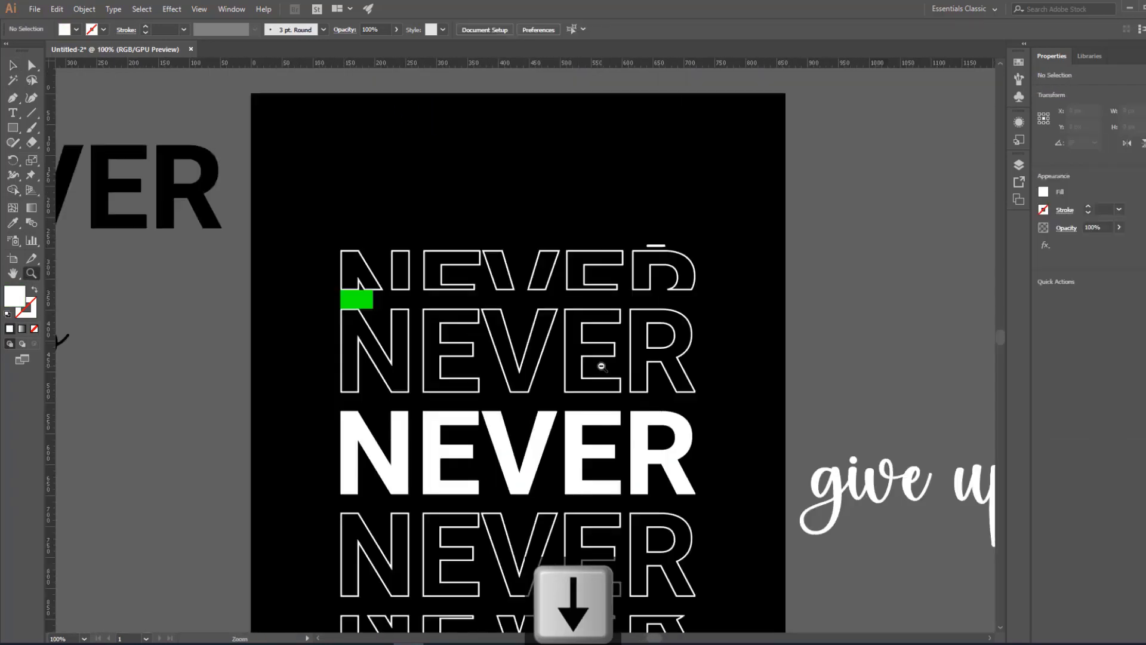
ctrl+alt+click(603, 368)
drag(357, 302, 290, 302)
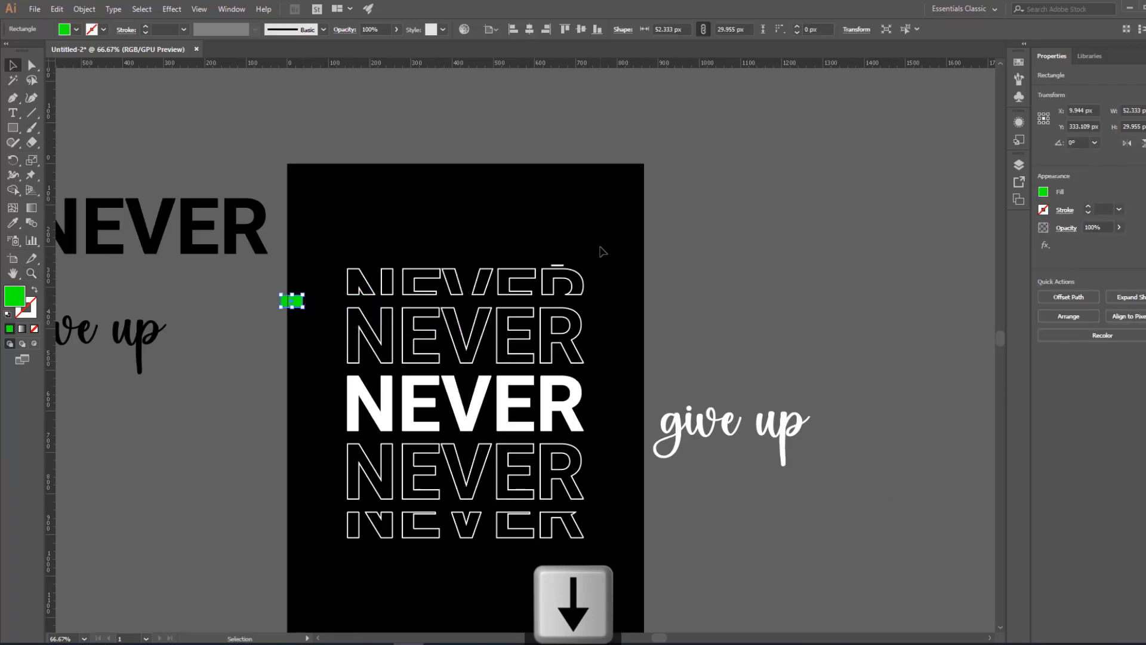
Align the stray white line above the R with the bottom edge of the half-cut top NEVER.
drag(582, 258, 547, 267)
shift+click(572, 294)
click(571, 295)
click(597, 29)
click(616, 223)
Delete the stray white line at the bottom of the R in the half-cut top NEVER.
ctrl+click(599, 299)
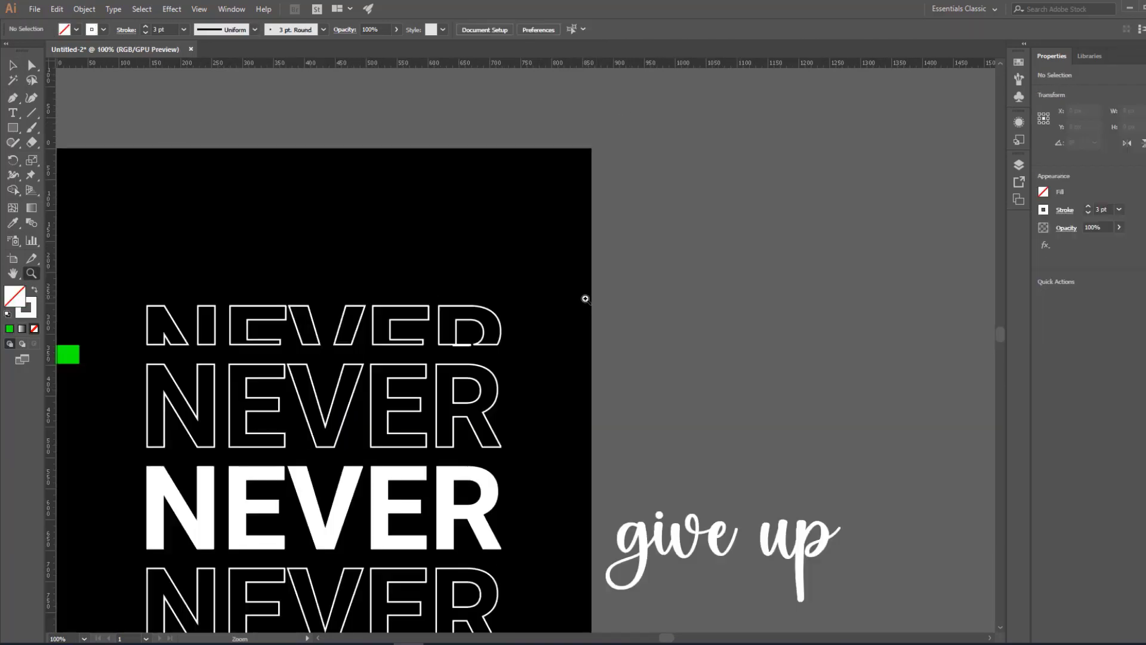
ctrl+click(502, 343)
ctrl+click(502, 348)
ctrl+click(502, 351)
click(493, 354)
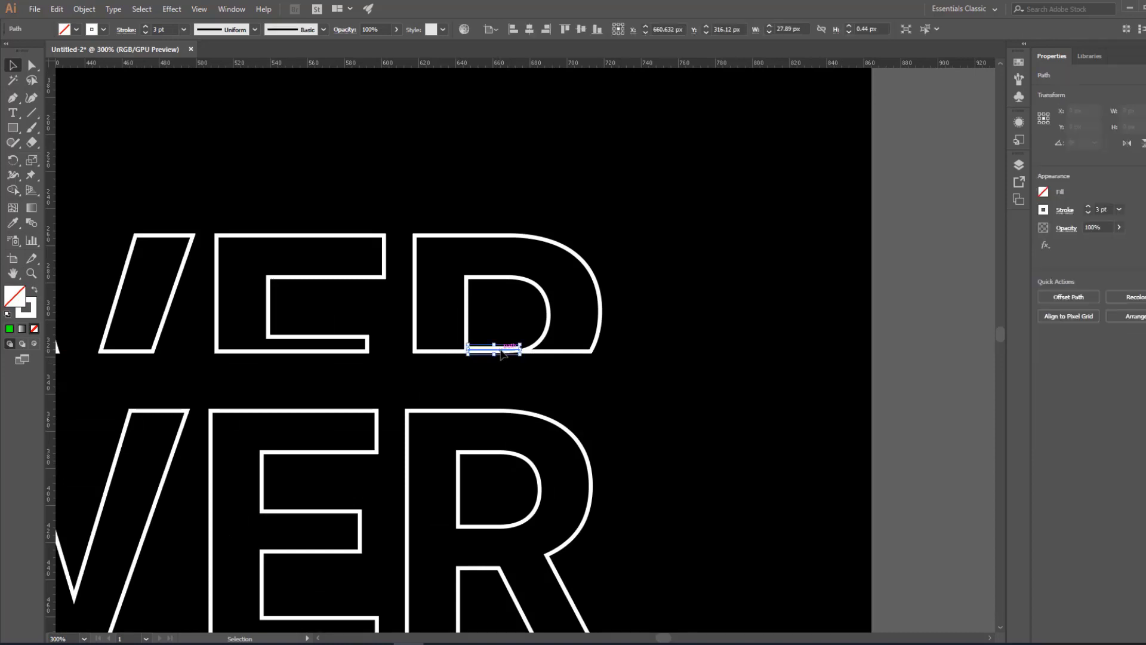
shift+click(597, 310)
click(495, 354)
key(BackSpace)
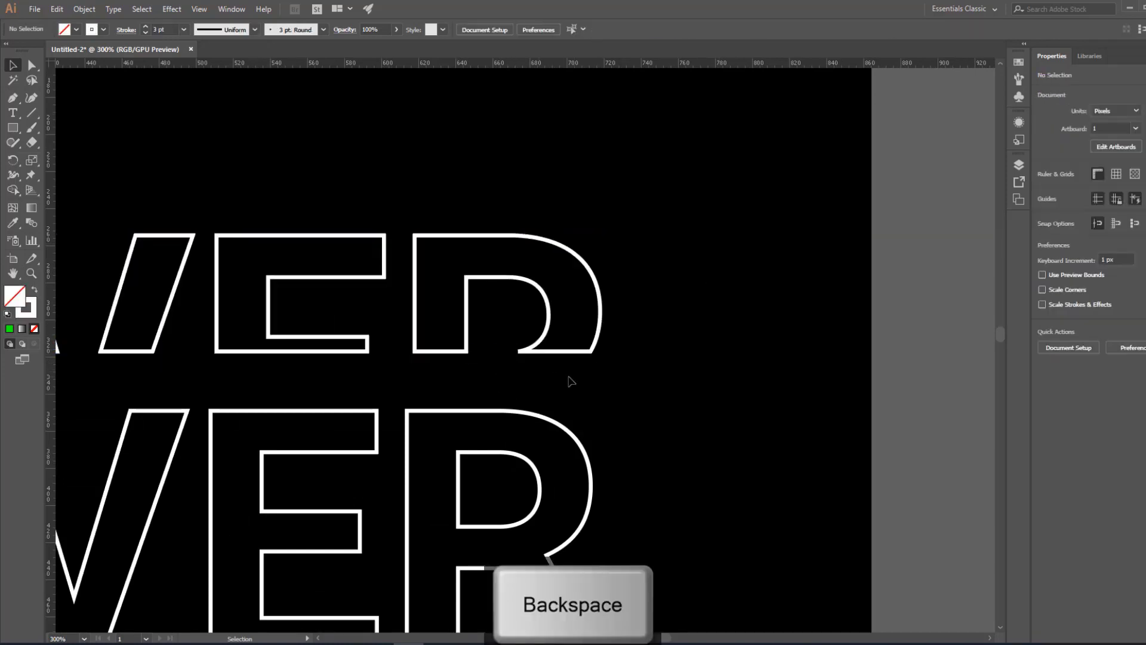
Fill the solid middle NEVER with red.
key(z)
alt+click(575, 397)
alt+click(575, 396)
alt+click(575, 396)
drag(501, 389, 625, 270)
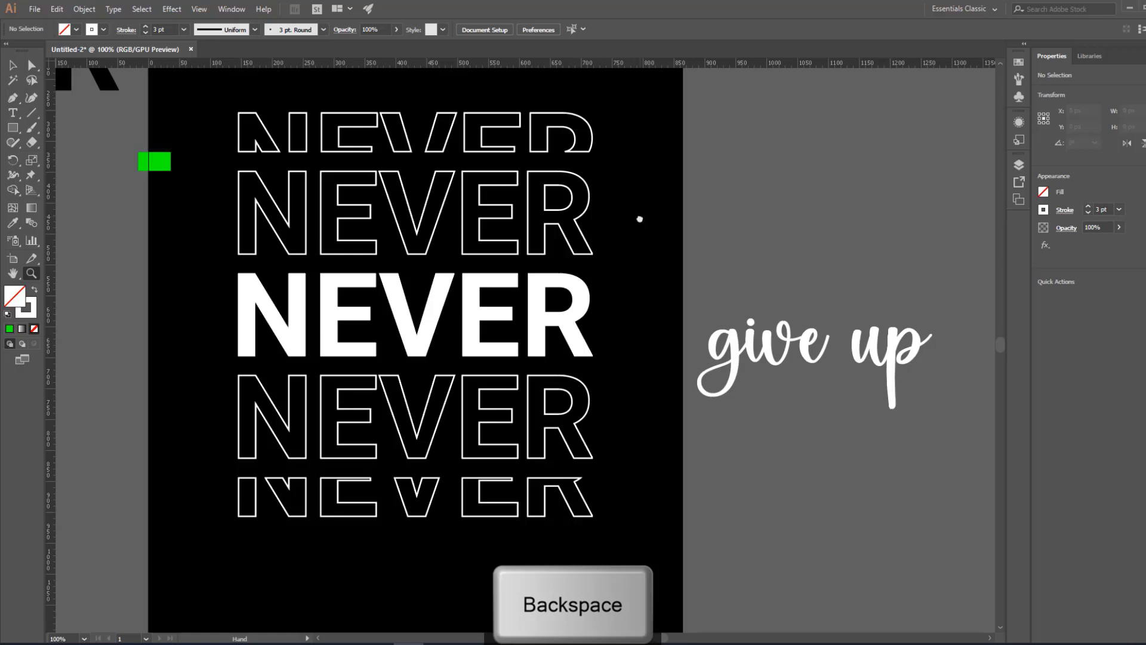
key(v)
click(423, 337)
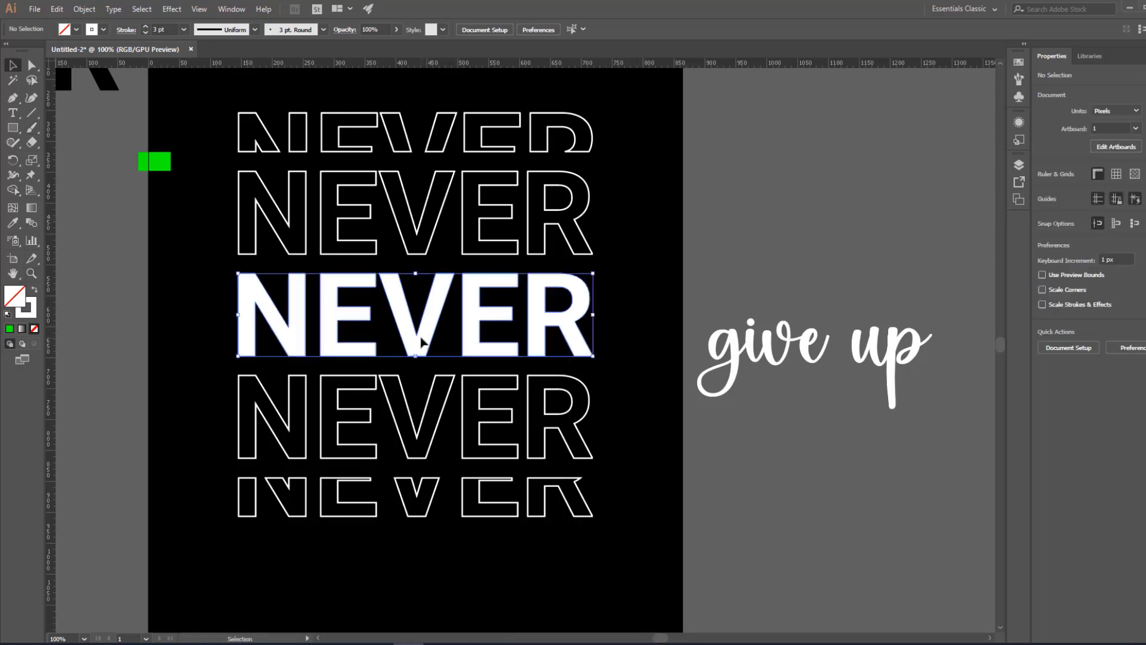
click(75, 30)
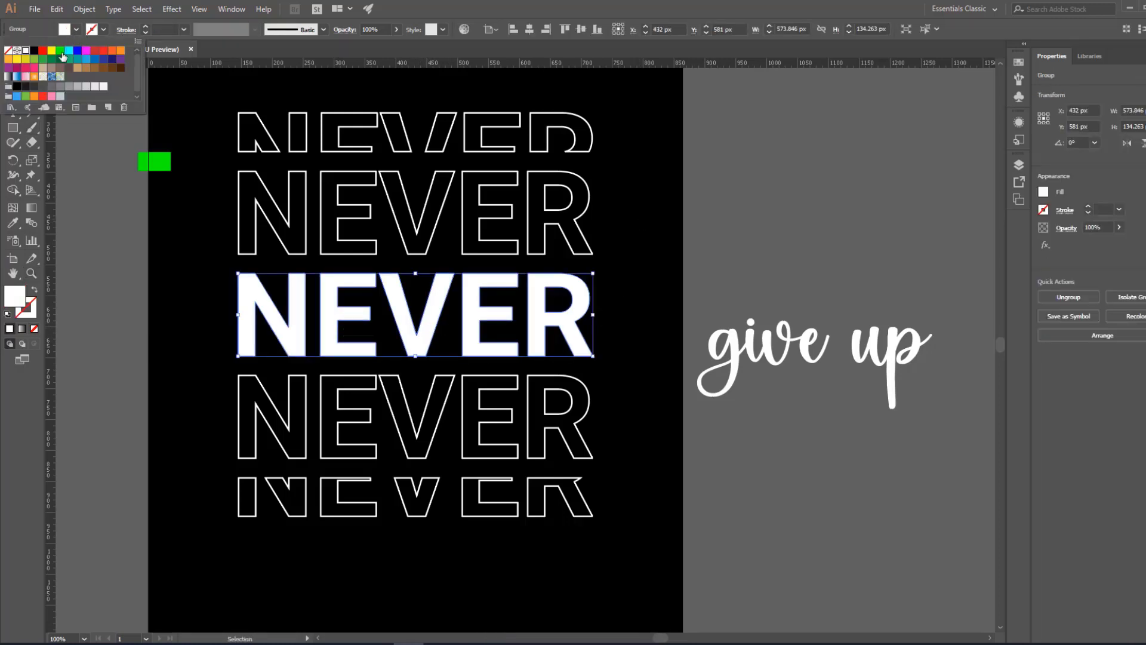
click(44, 51)
click(187, 320)
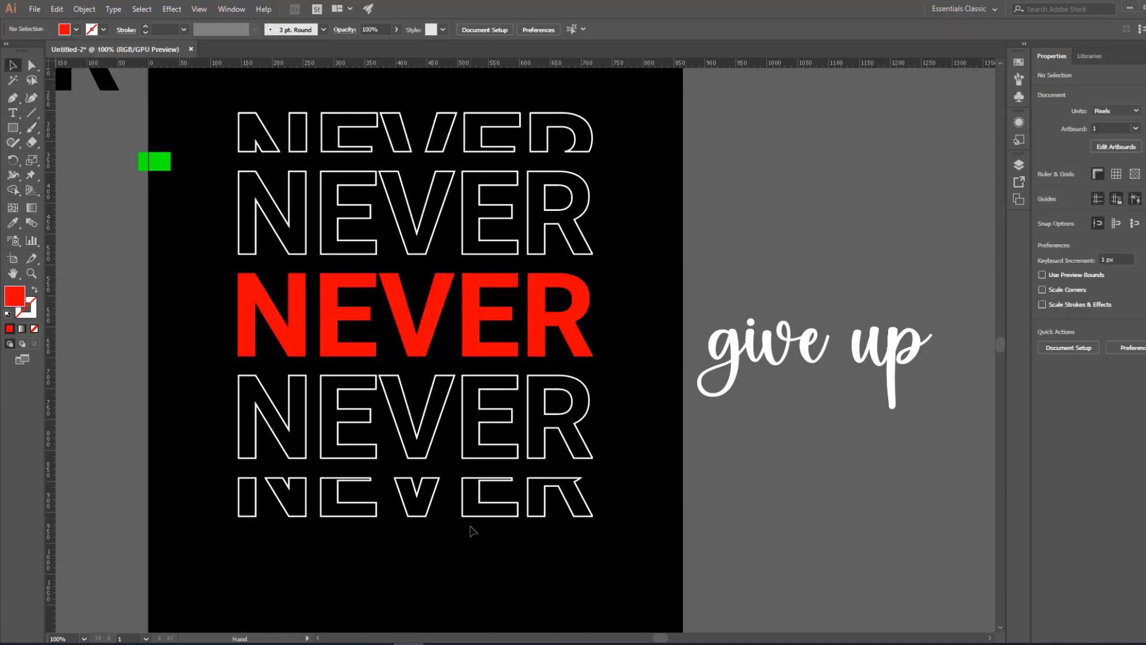
Move the white give up lettering onto the red NEVER and bring it to the front.
drag(621, 477, 631, 448)
click(735, 352)
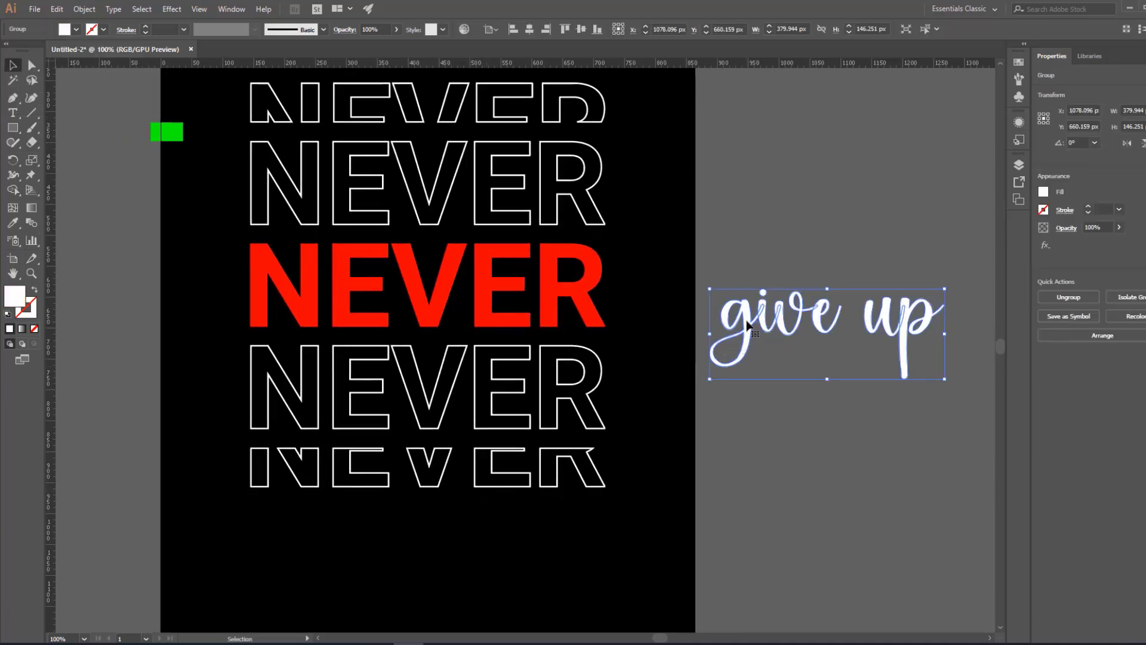
drag(752, 329, 376, 286)
right_click(375, 286)
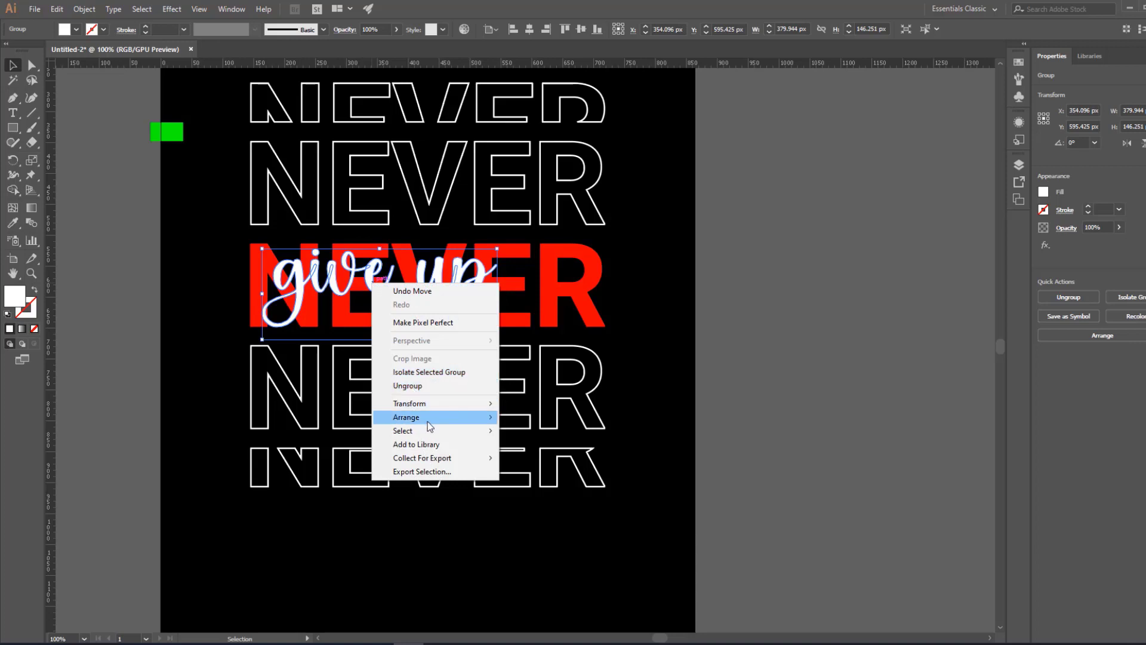
mouse_move(428, 416)
click(537, 415)
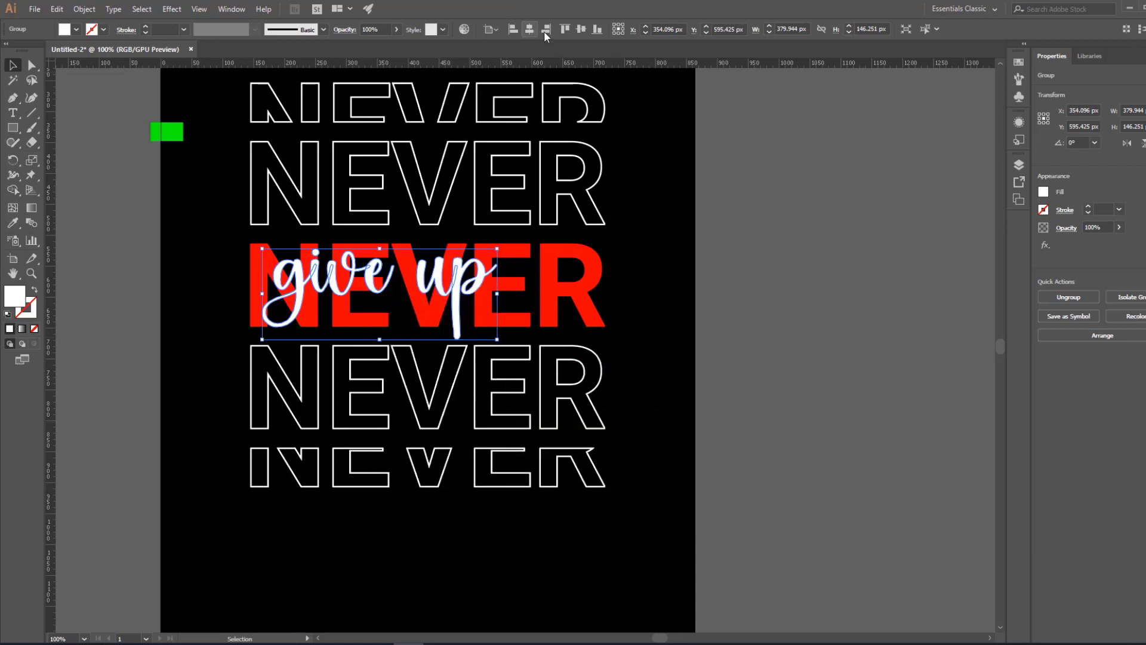
Center the give up lettering horizontally on the artboard and align it vertically with the center of the red NEVER.
click(529, 29)
click(572, 29)
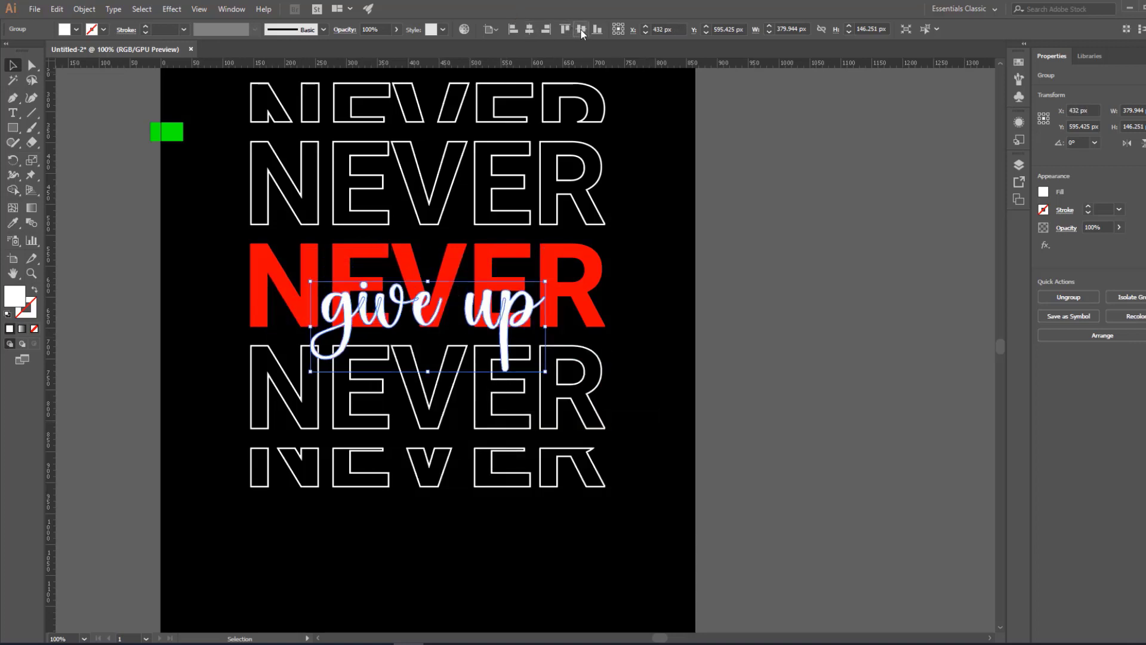
shift+click(594, 301)
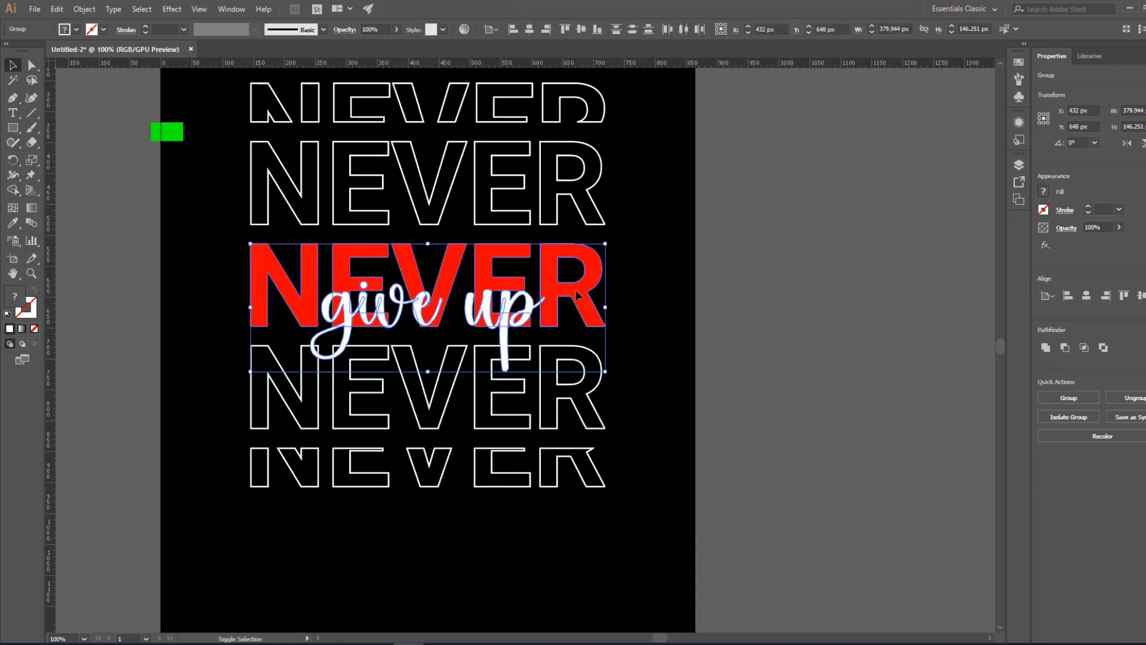
click(582, 30)
click(704, 229)
Nudge the give up lettering down over the red NEVER to a Y position of 611 px.
click(422, 277)
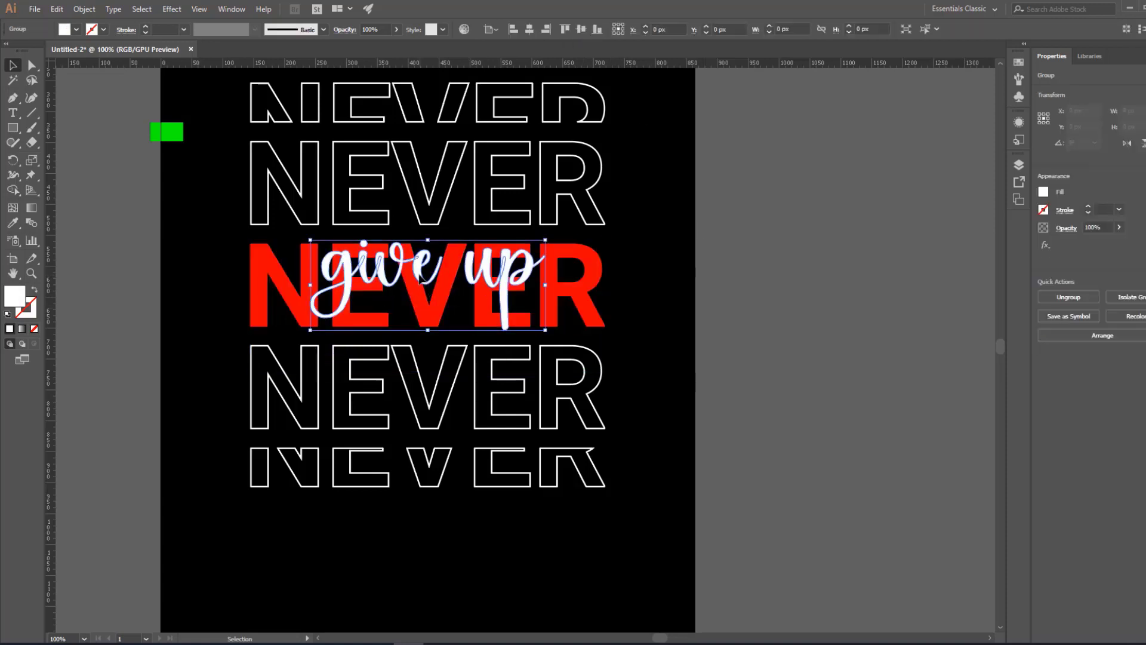
key(Down)
key(Down)
key(Down)
key(Down)
key(Down)
key(Down)
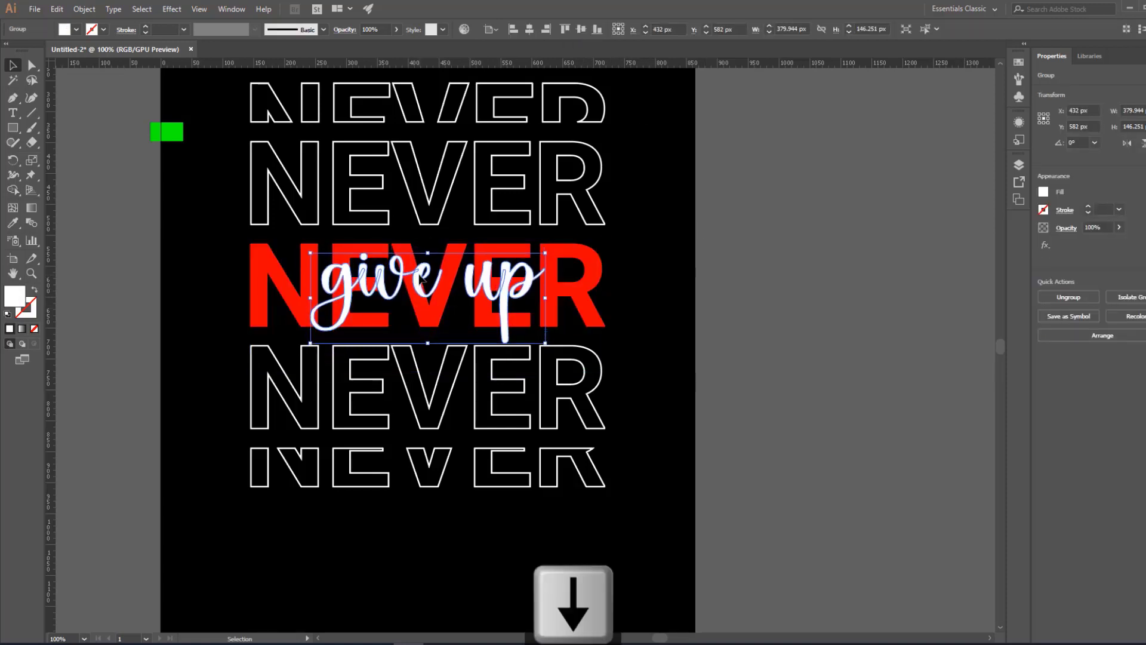
key(Down)
key(Down)
key(Down)
key(Down)
key(Down)
key(Down)
key(Down)
key(Down)
key(Down)
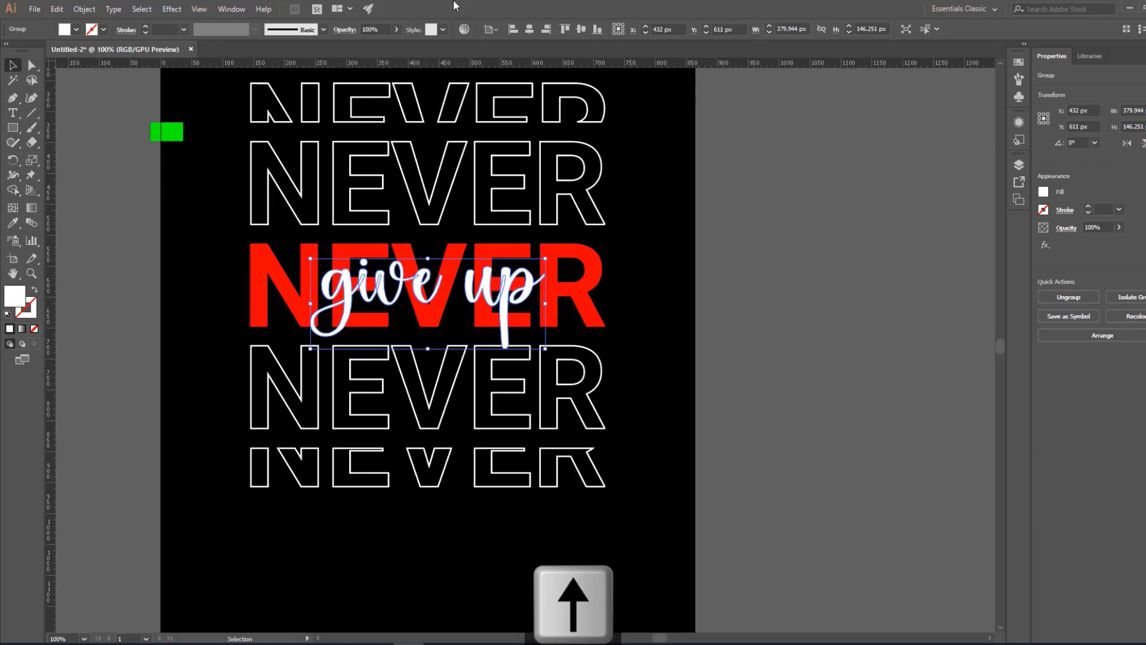
click(674, 284)
Make the solid middle NEVER a compound path and fill it with red again.
click(572, 291)
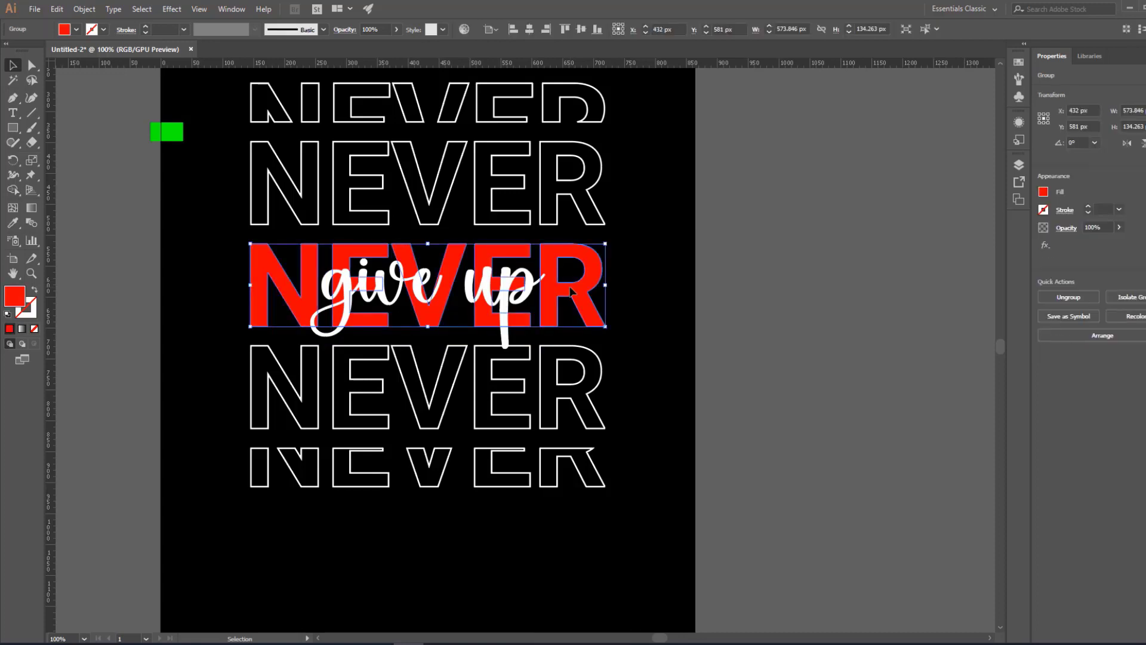
key(a)
key(ctrl+8)
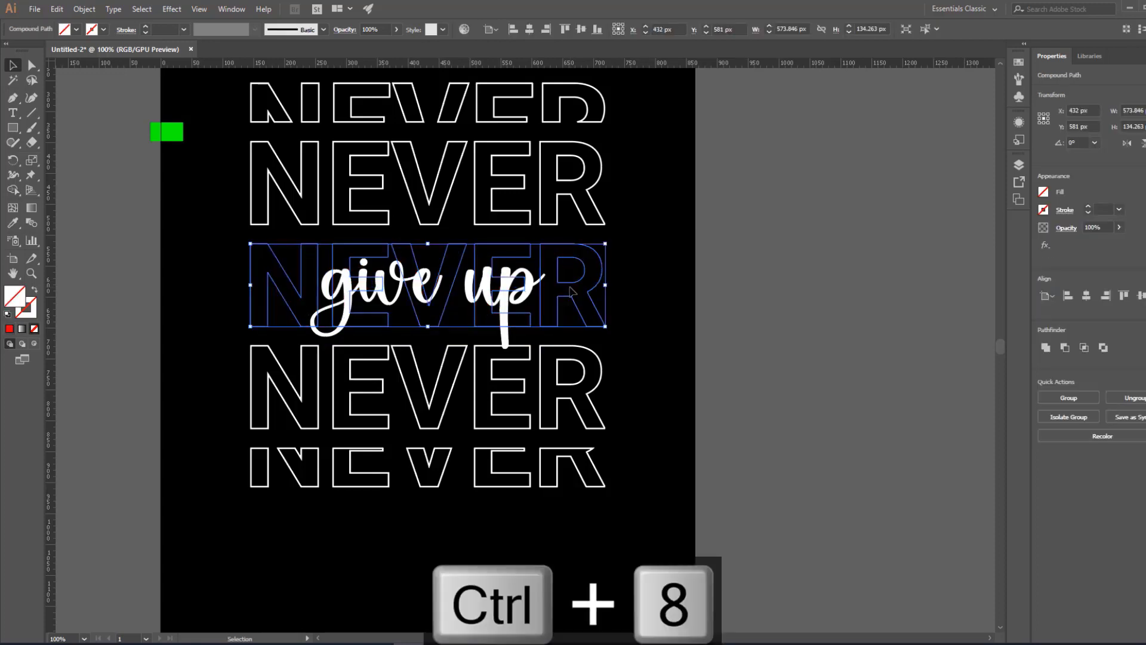
click(69, 32)
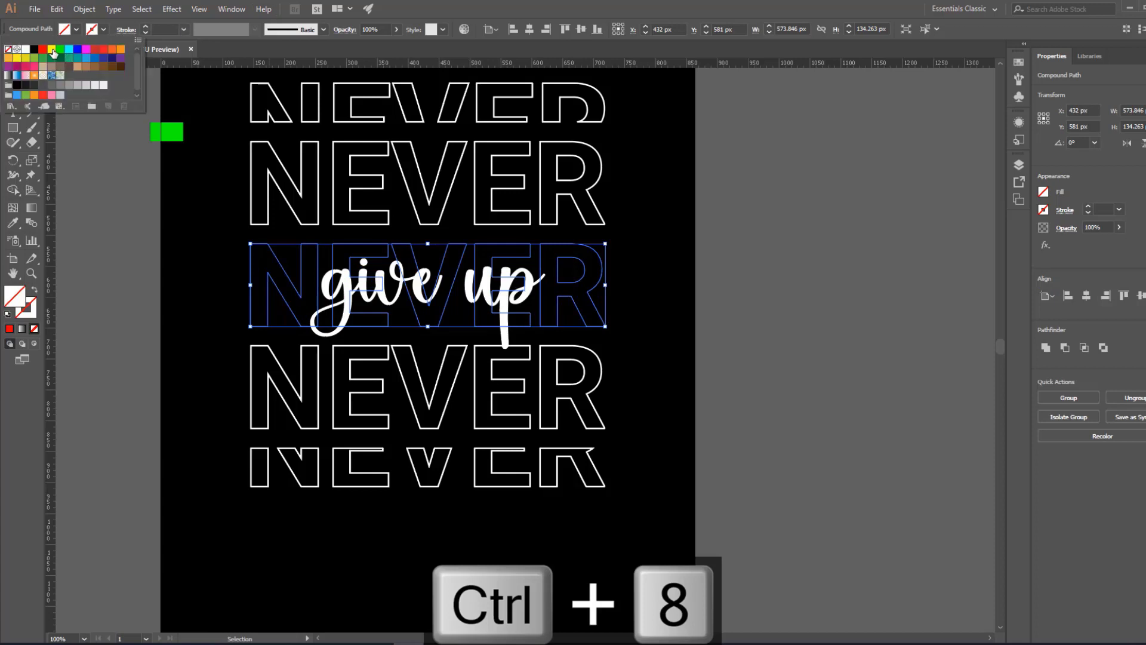
click(43, 51)
click(75, 31)
click(188, 290)
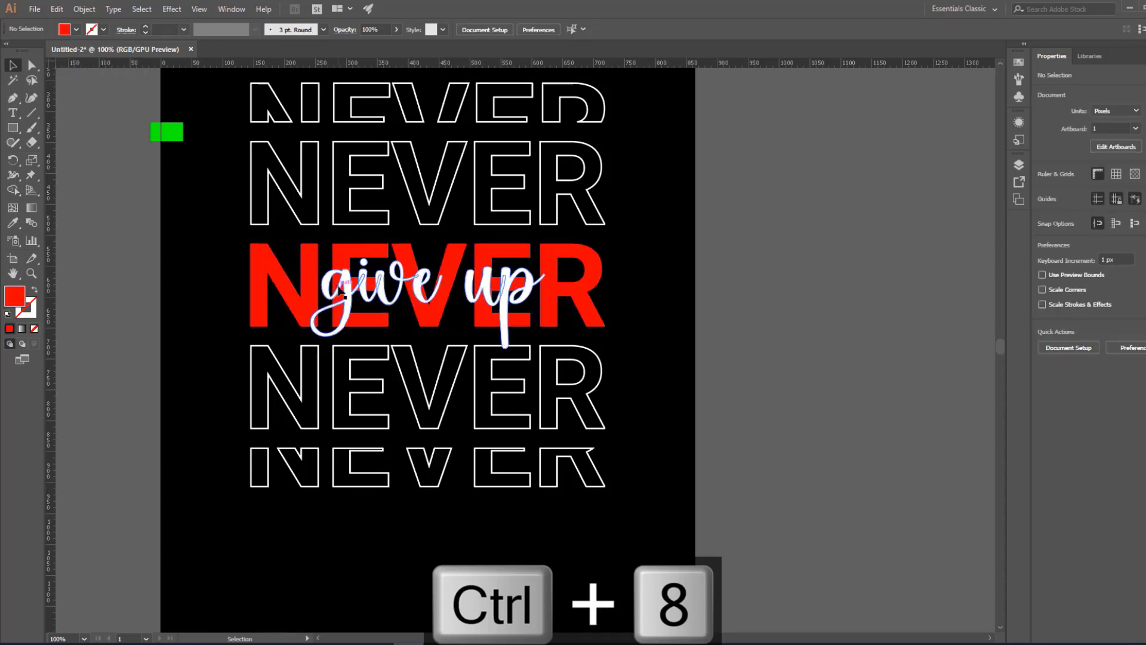
Offset the path of the white give up lettering by 3 px with miter joins and a miter limit of 4.
click(337, 287)
click(85, 9)
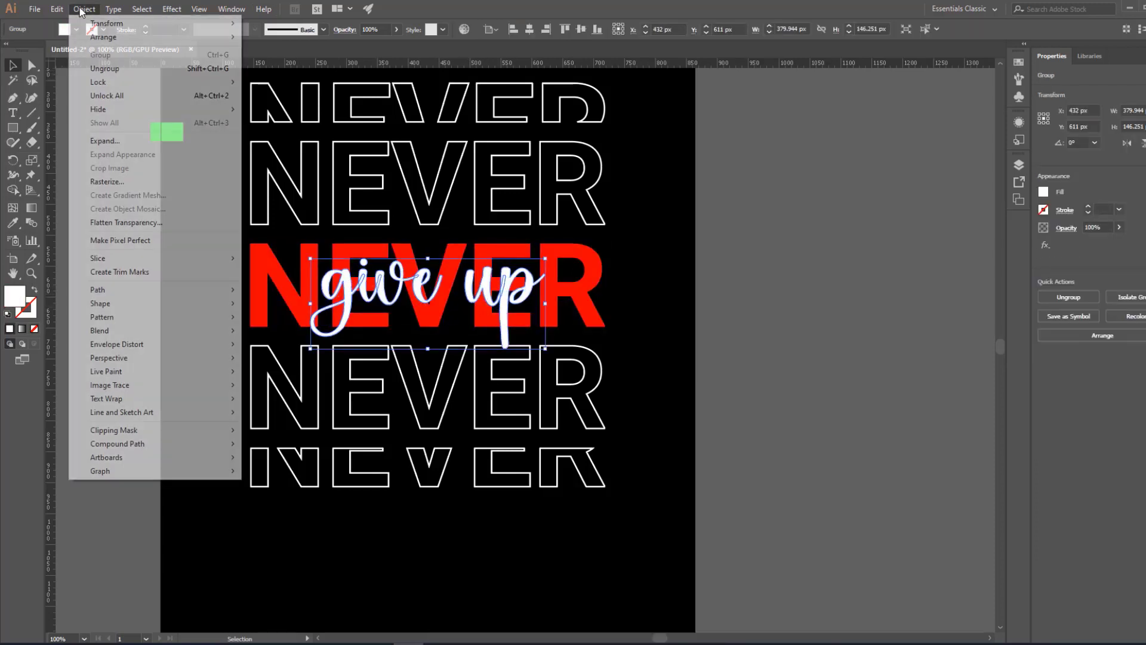
mouse_move(133, 289)
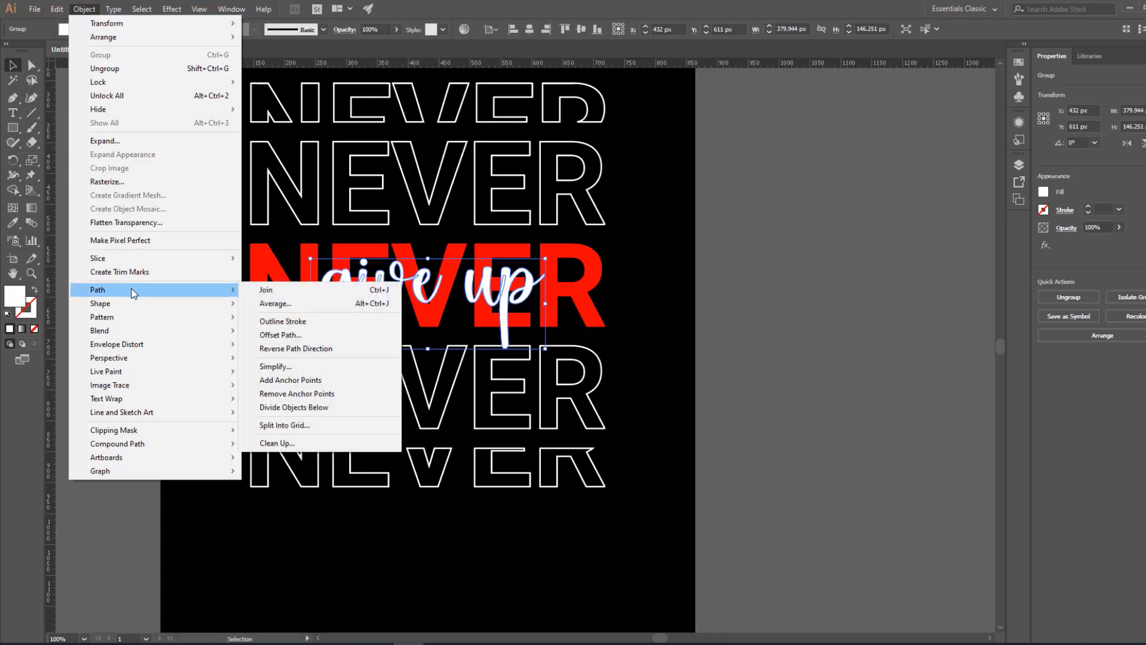
click(282, 335)
click(721, 392)
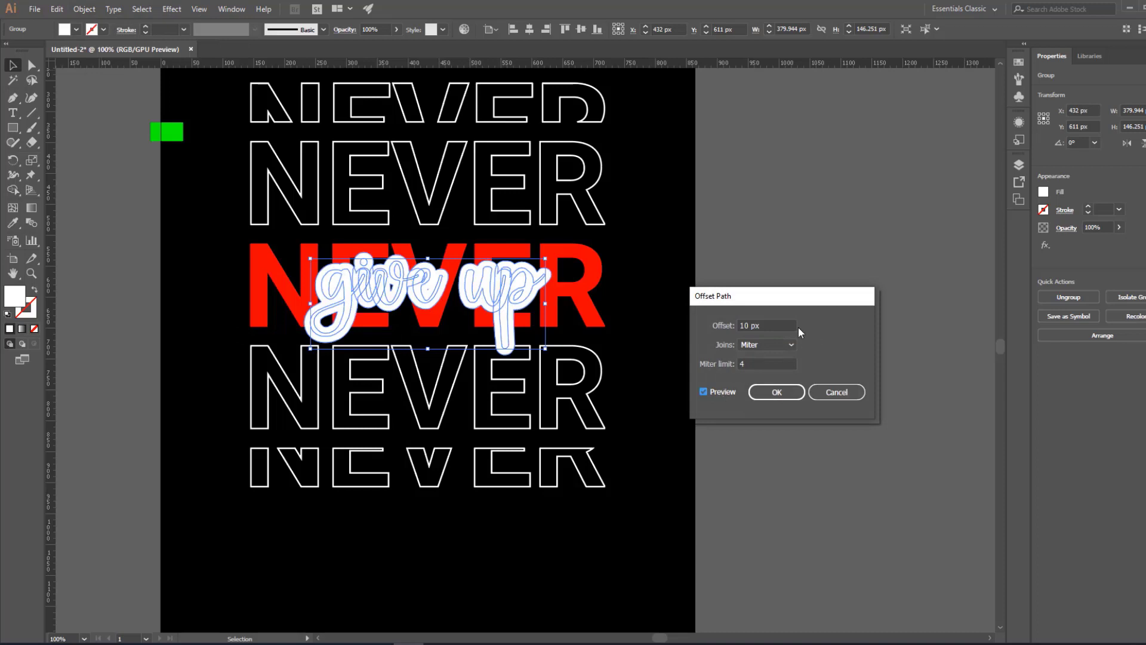
click(775, 326)
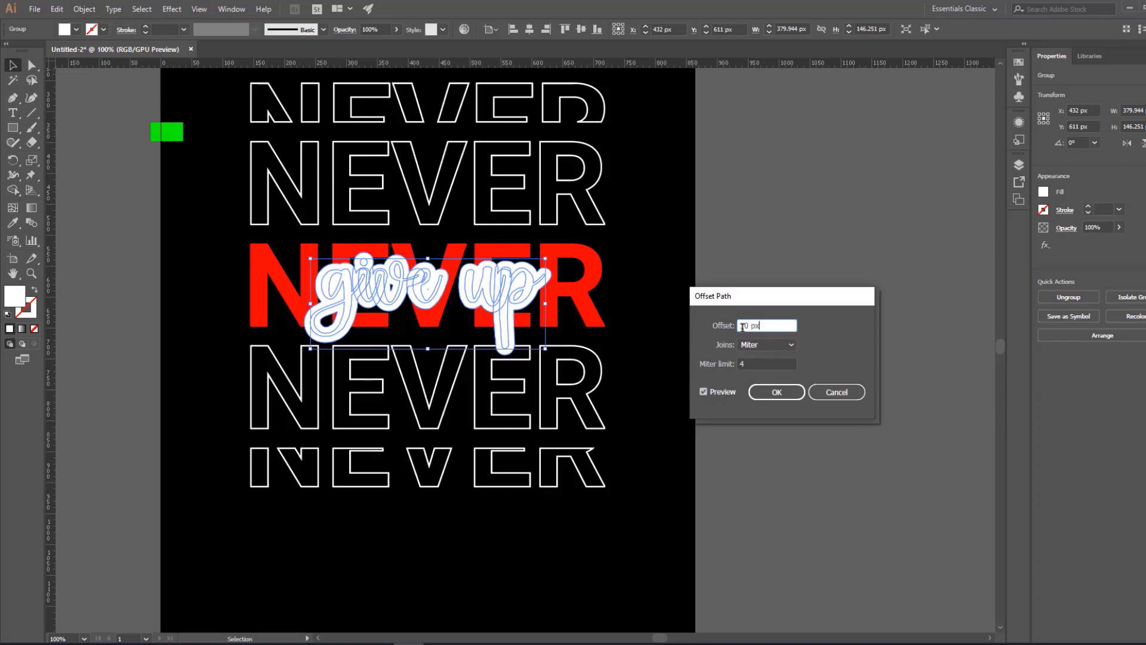
key(Down)
key(Down)
key(Down)
key(Down)
key(Down)
key(Down)
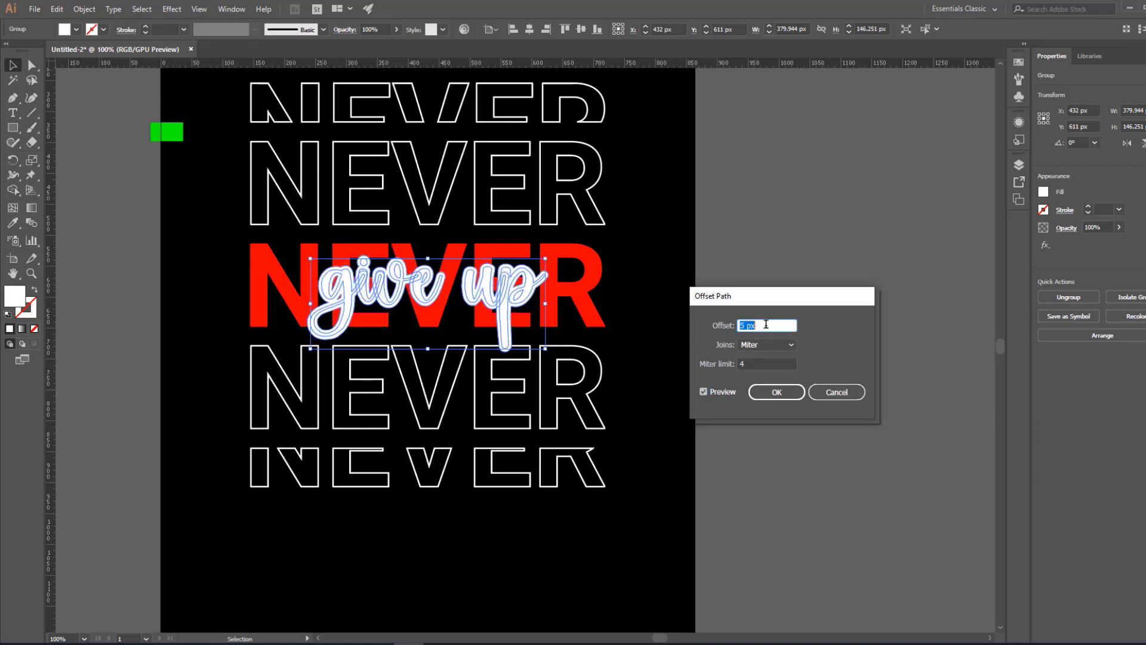
key(Down)
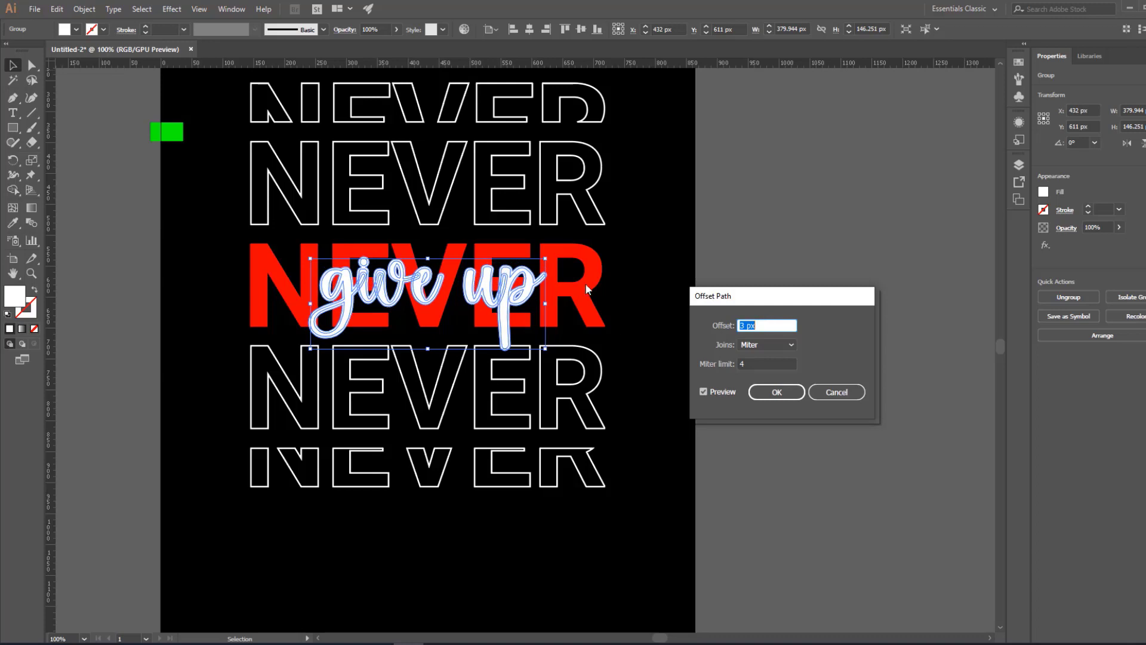
click(776, 393)
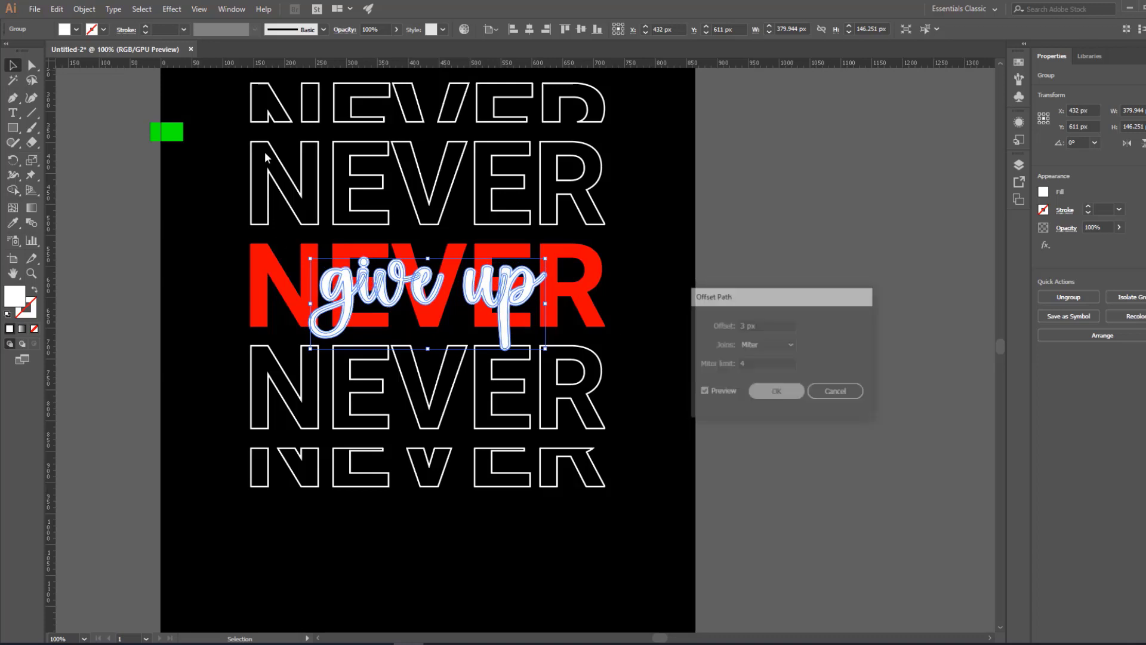
Cut the offset give up shape and paste it in front at the same position.
click(56, 9)
click(74, 55)
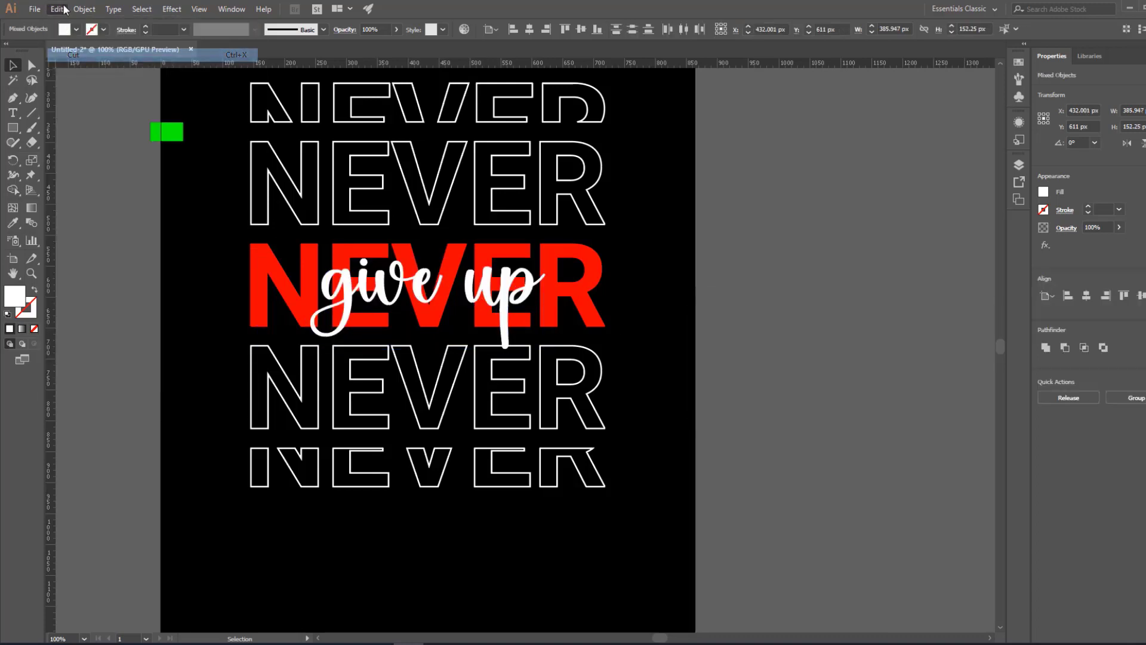
click(56, 9)
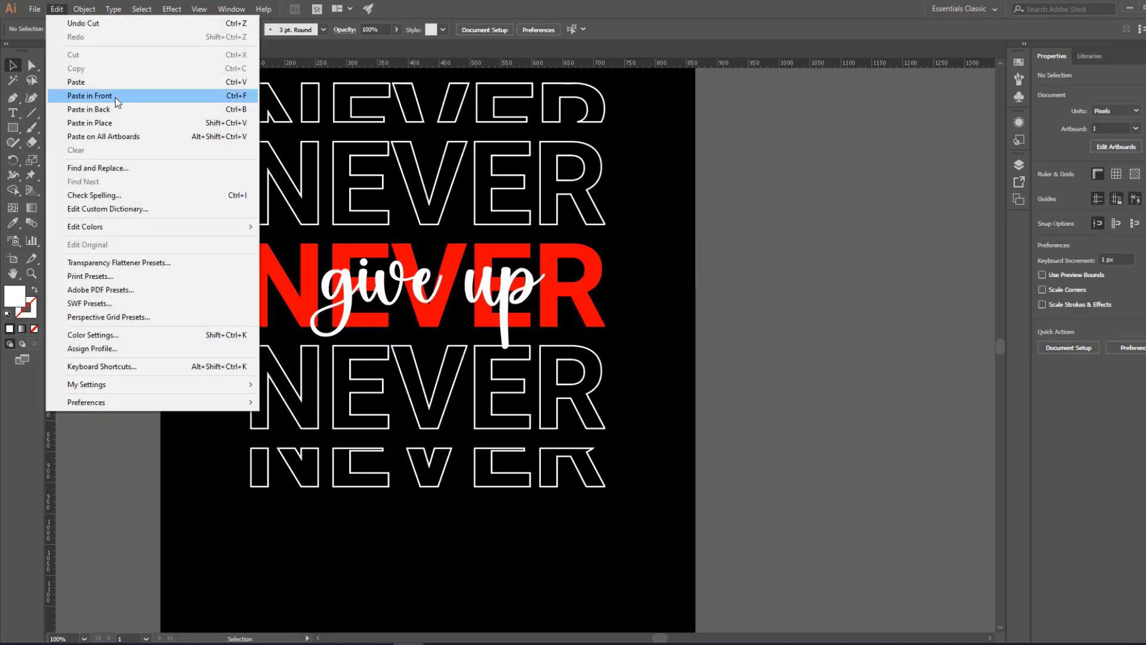
click(115, 98)
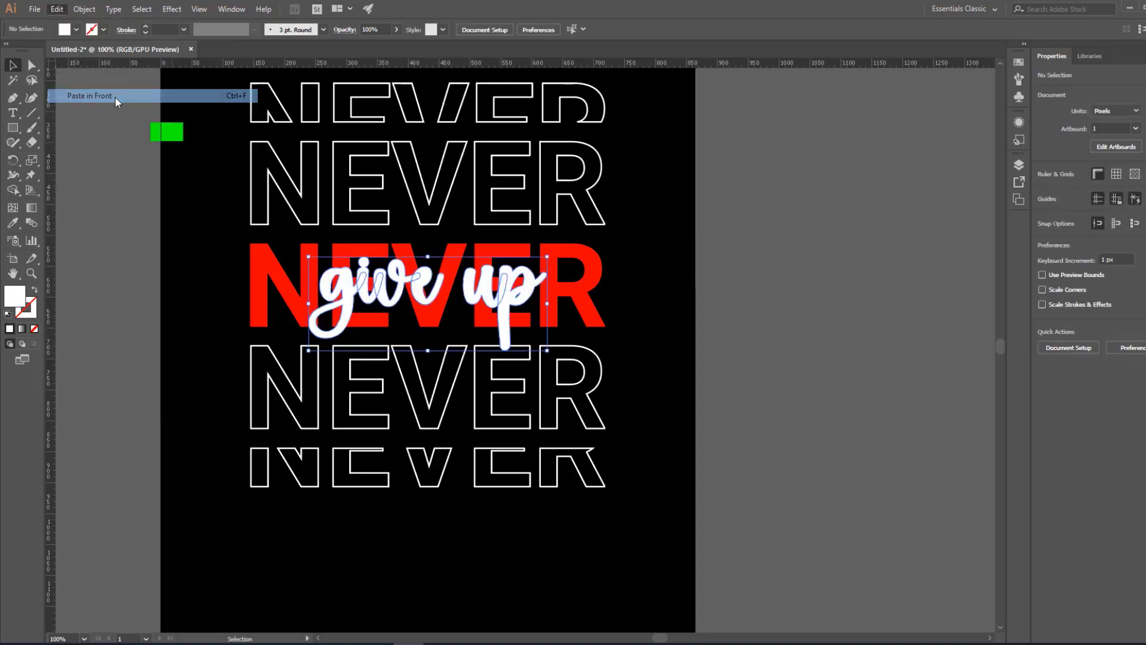
Subtract the pasted offset shape from the red NEVER with Minus Front.
shift+click(278, 280)
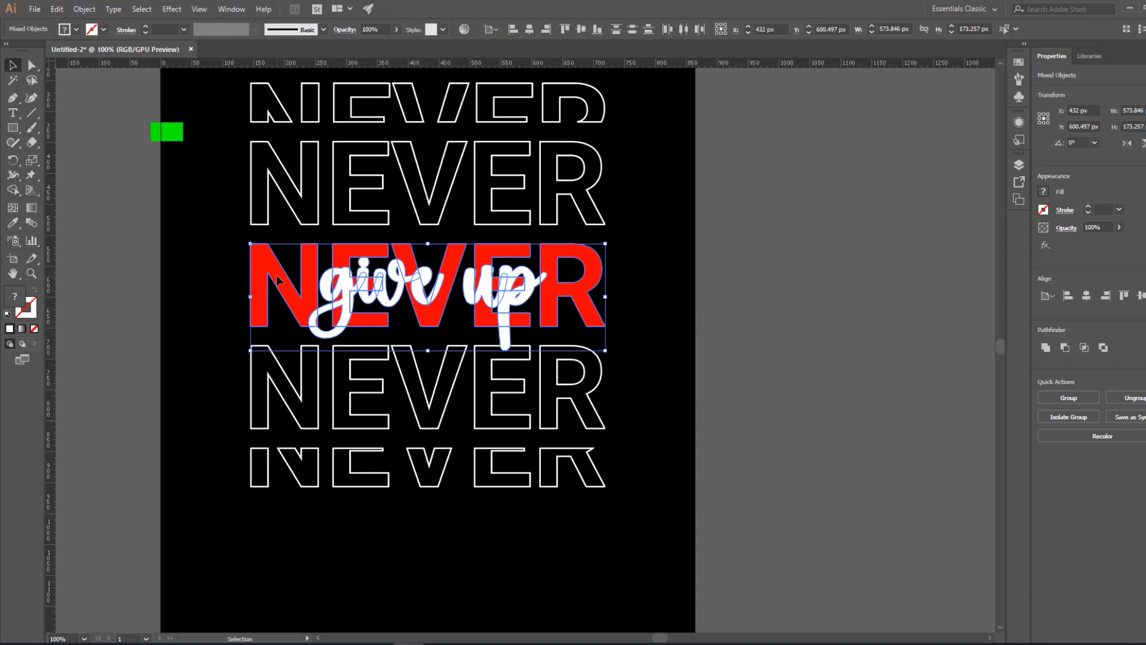
click(1066, 347)
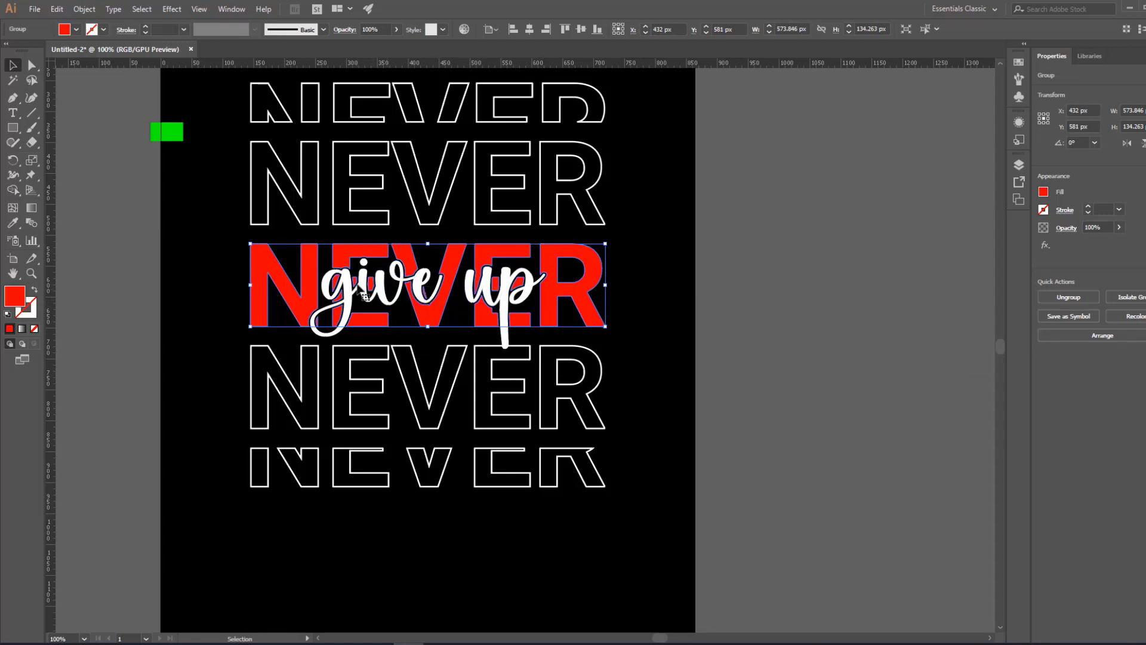
click(622, 341)
Make the full outlined NEVER directly below the red one a compound path and fill it with white.
scroll(668, 304, down, 1)
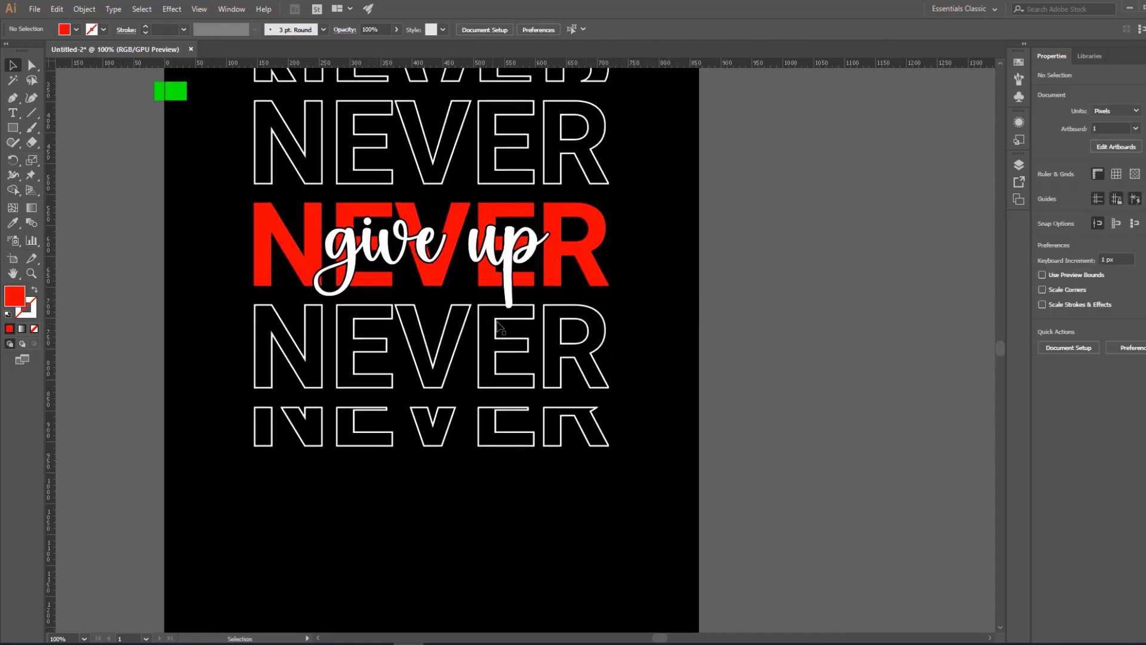
click(464, 369)
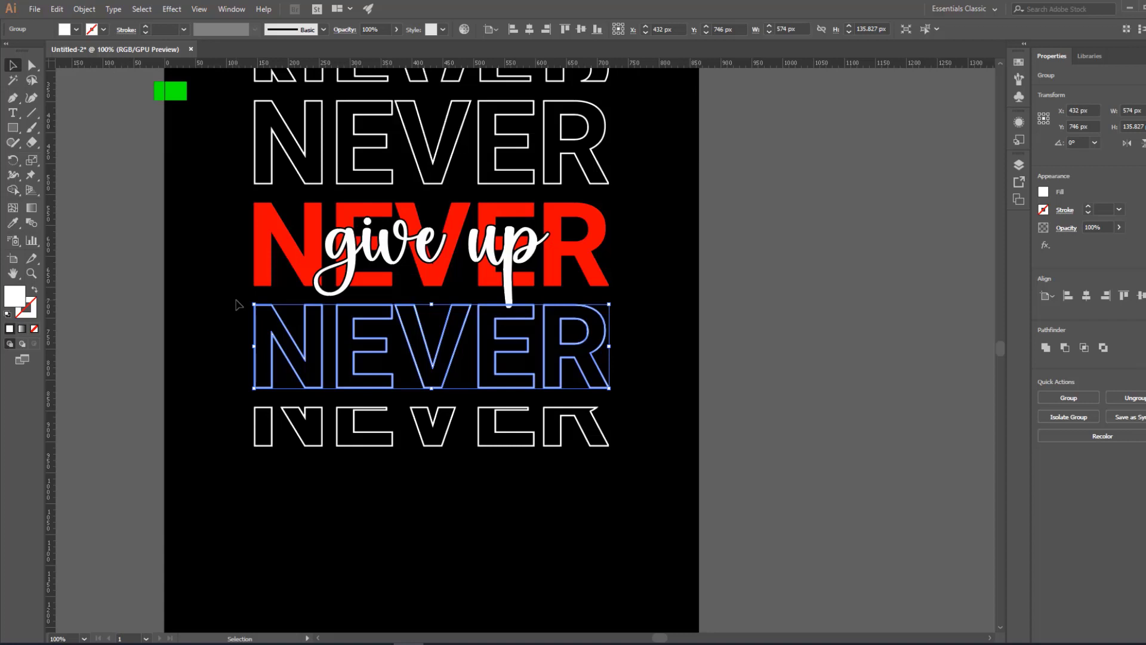
key(ctrl+8)
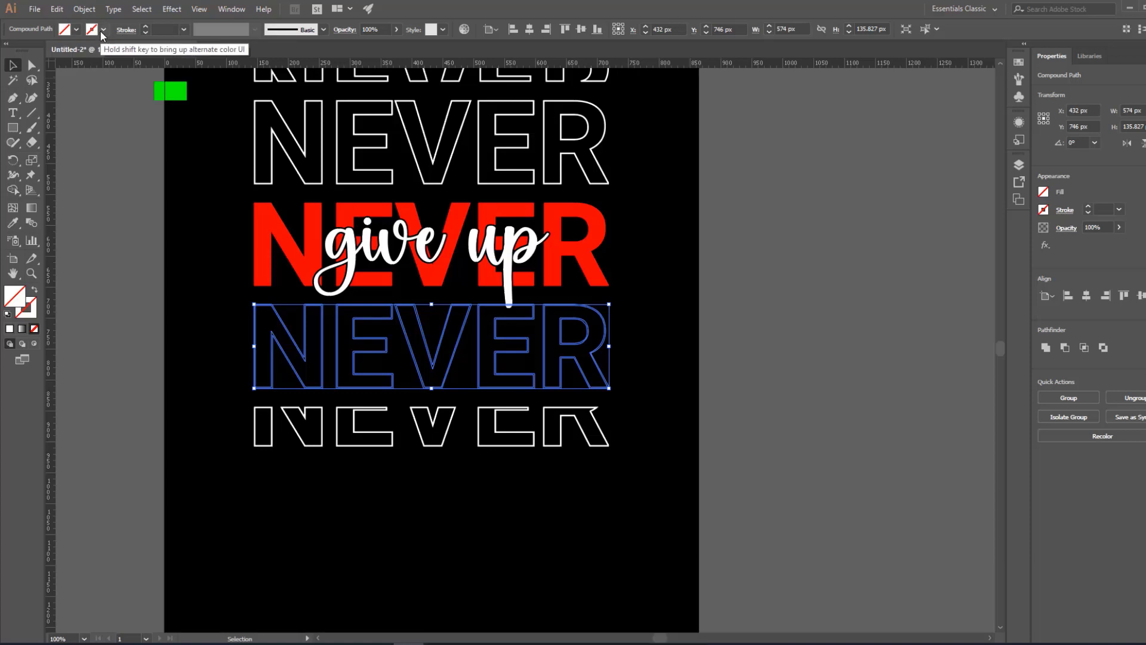
click(77, 30)
click(26, 51)
click(77, 30)
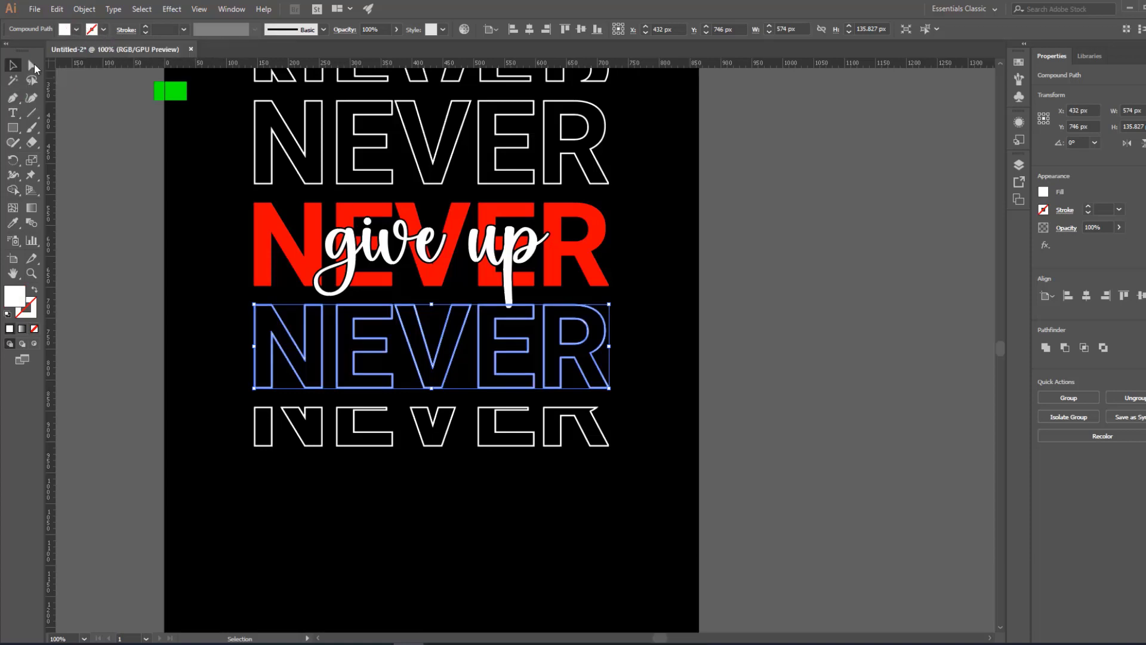
click(13, 65)
click(230, 314)
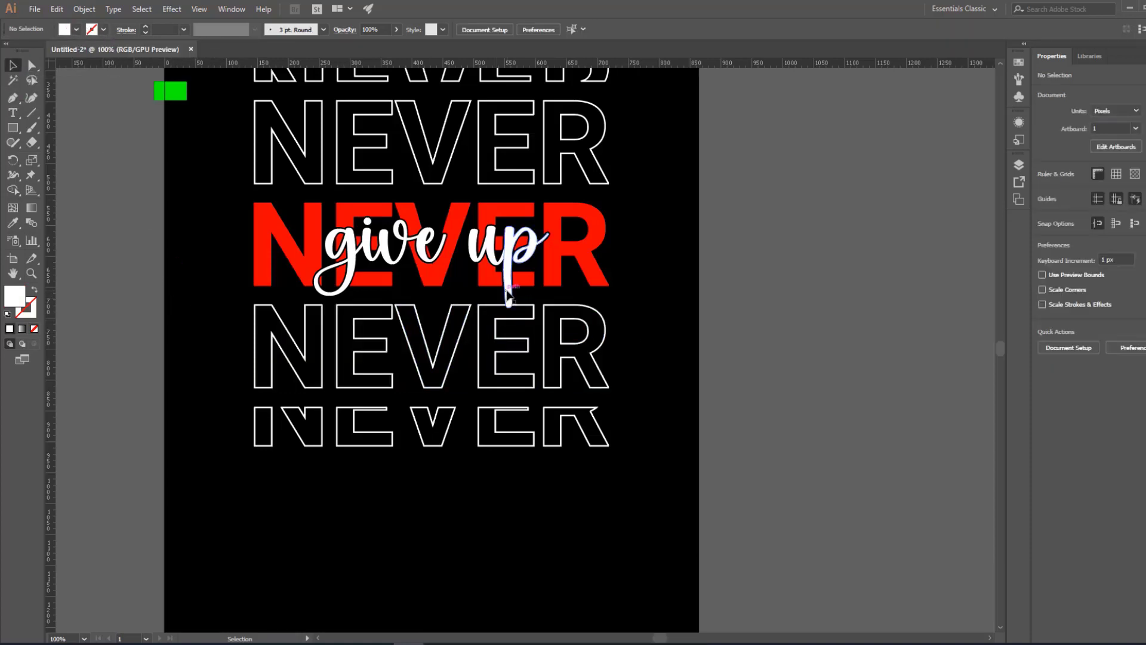
Paste the offset give up shape in front again and subtract it from the outlined NEVER below the red one.
click(508, 293)
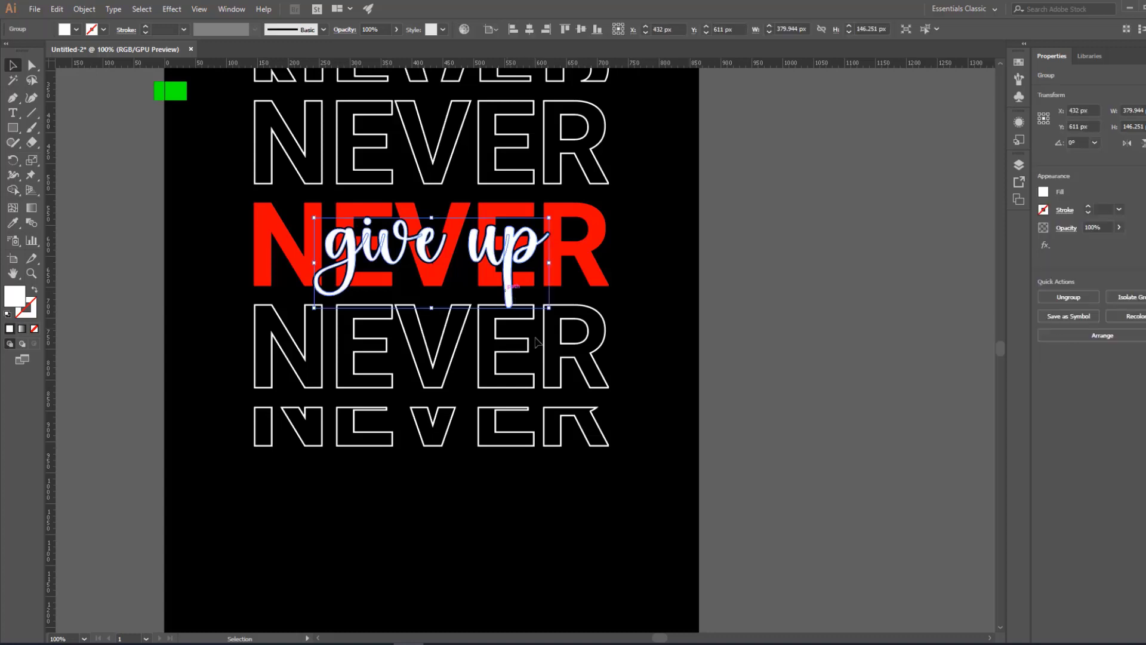
click(213, 207)
click(56, 9)
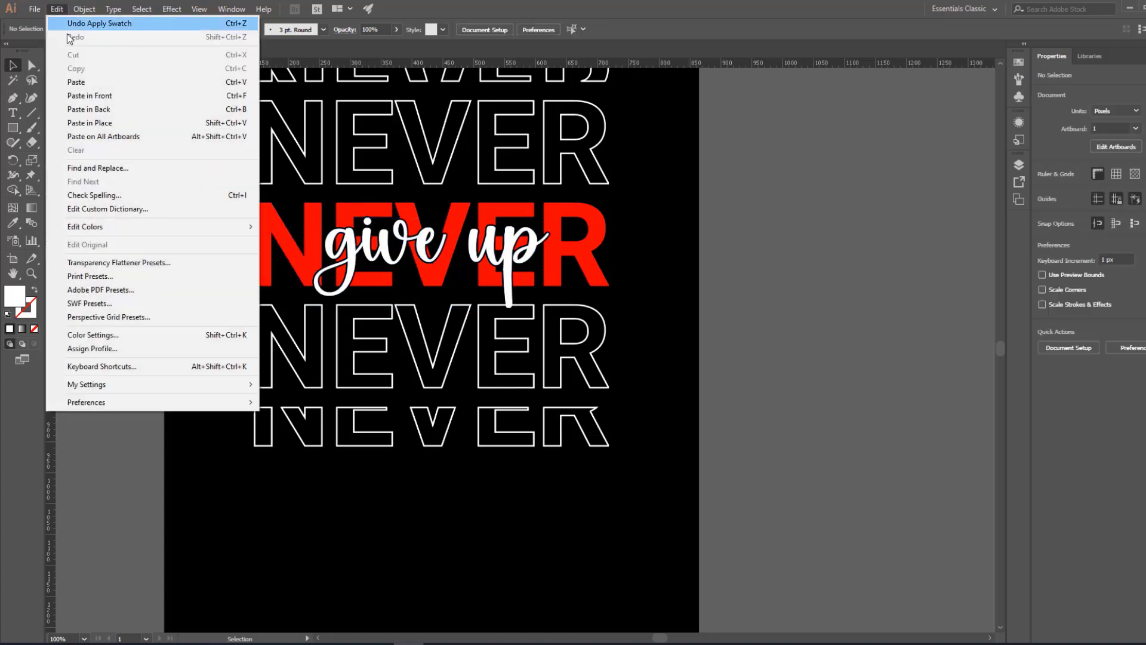
click(95, 96)
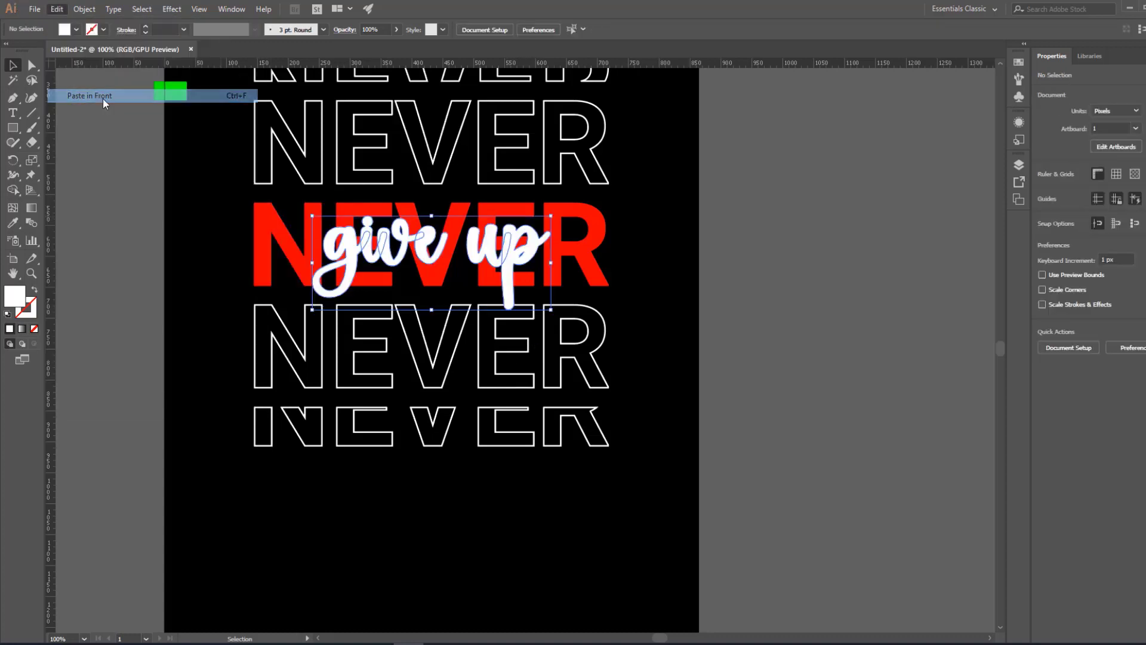
shift+click(437, 357)
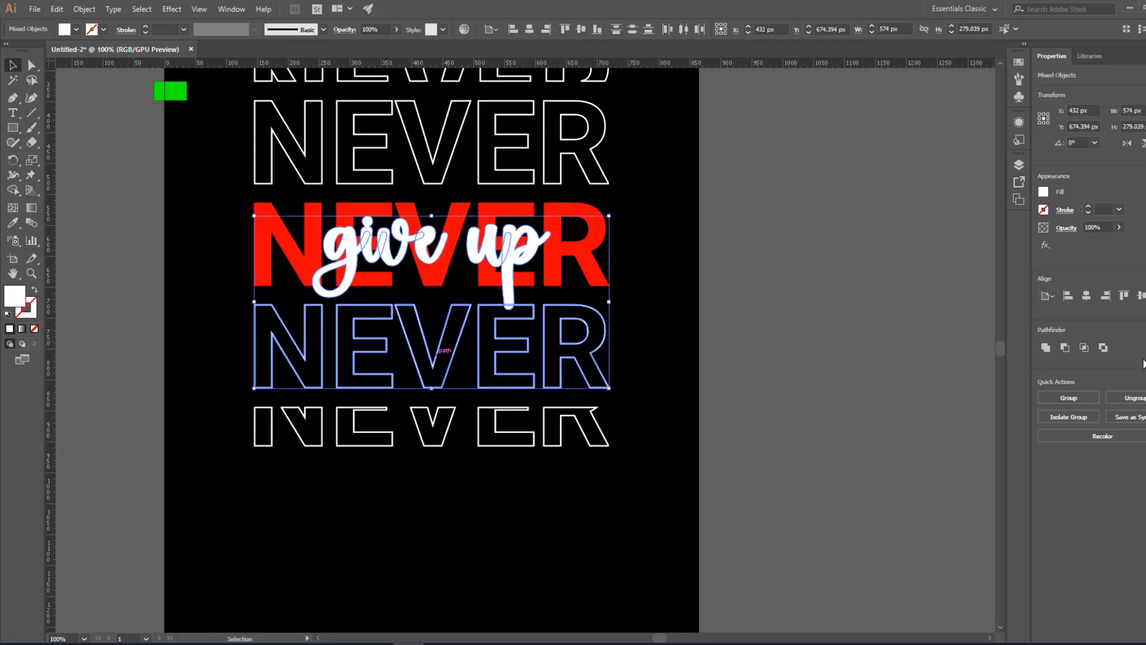
click(1066, 349)
click(562, 355)
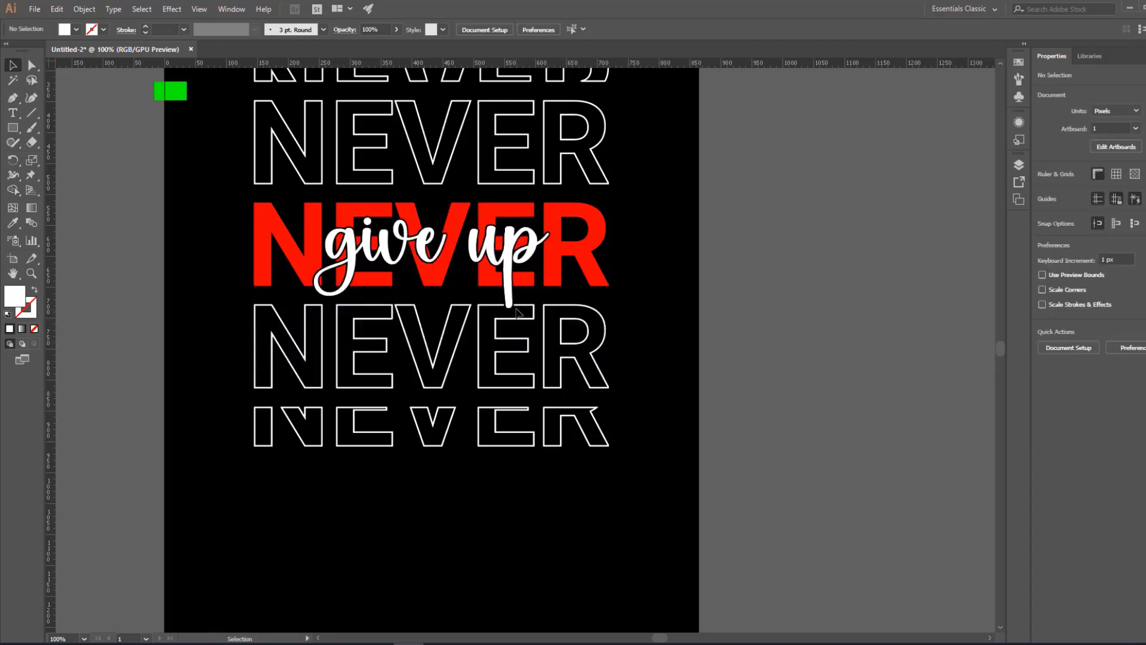
Examine the gap cut around the tail of the p where it meets the outlined NEVER below.
key(z)
click(519, 350)
click(519, 351)
click(519, 351)
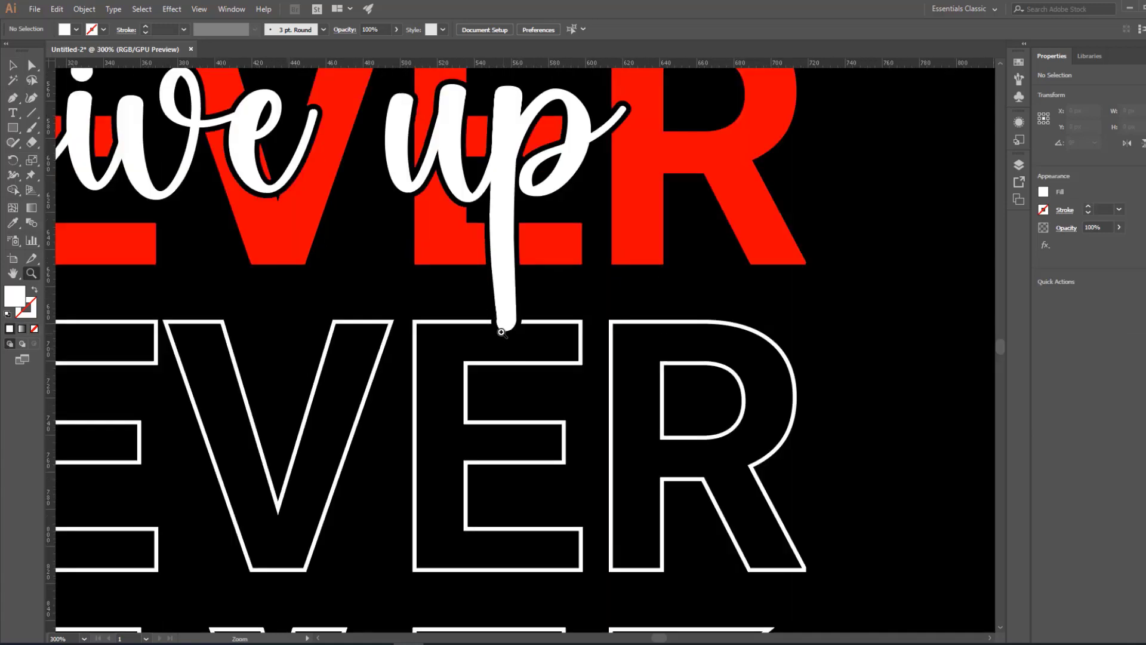
alt+click(504, 336)
alt+click(502, 335)
alt+click(502, 335)
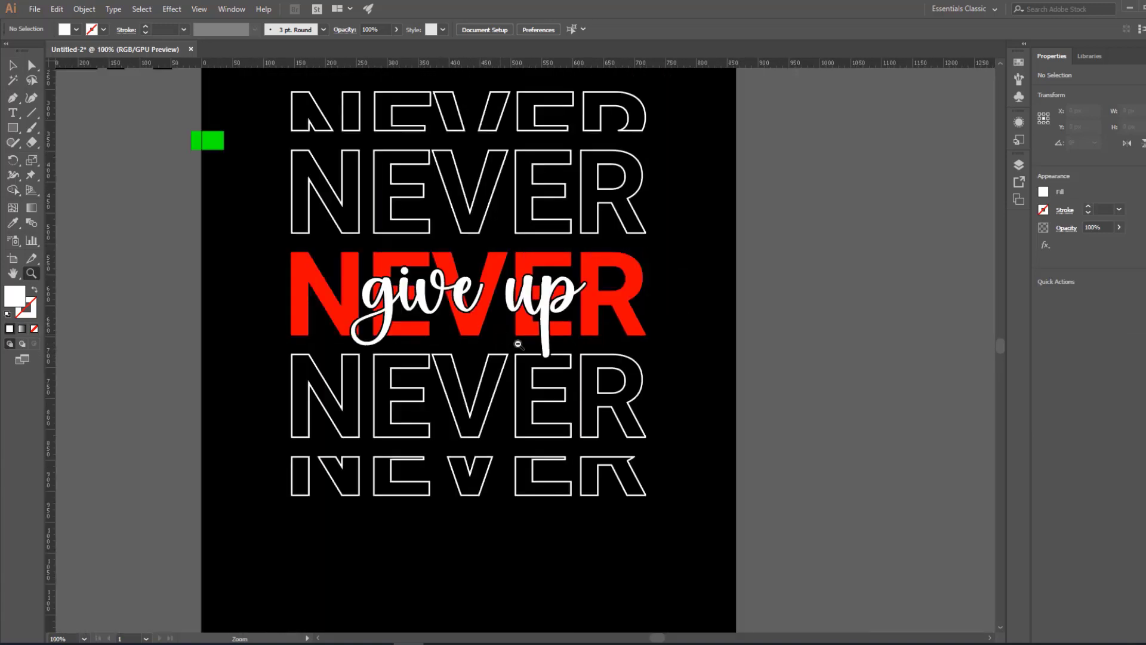
alt+click(563, 359)
drag(538, 356, 516, 360)
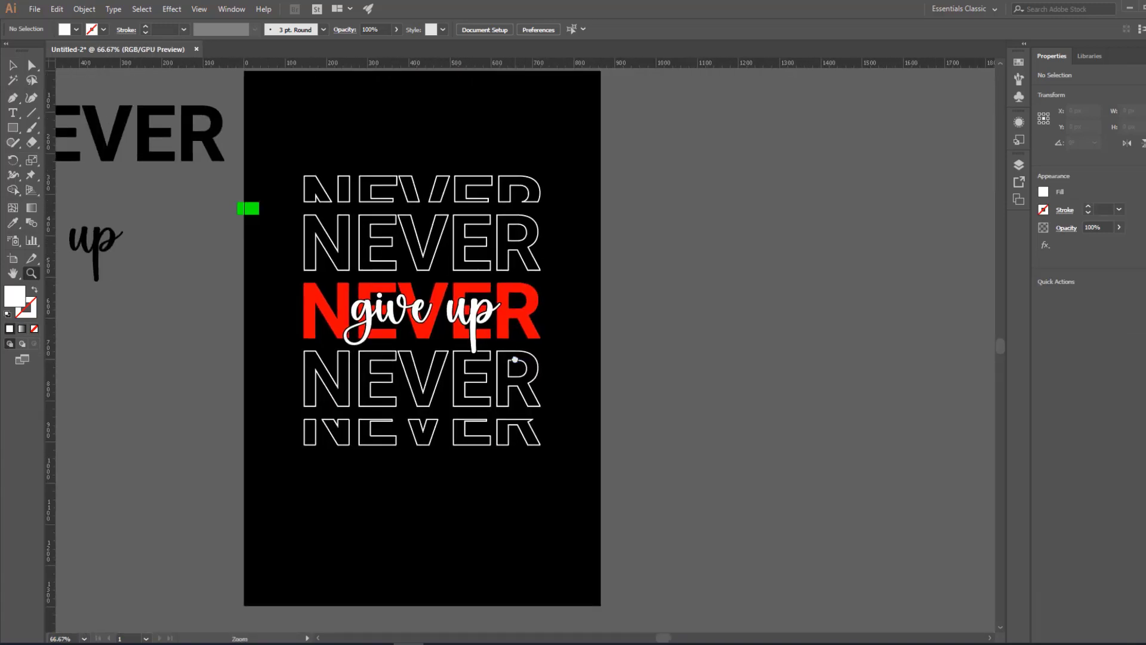
Move the green spacer rectangles off the artboard's left edge and shift the loose black NEVER left as well.
key(v)
drag(492, 529, 565, 467)
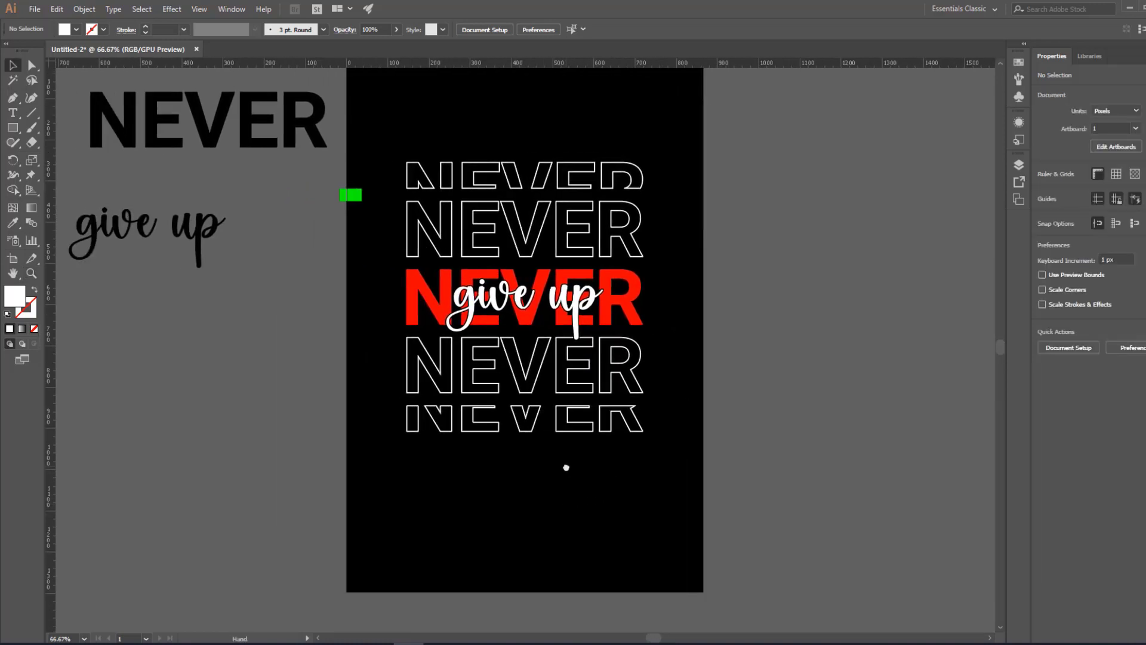
drag(351, 195, 277, 162)
click(331, 214)
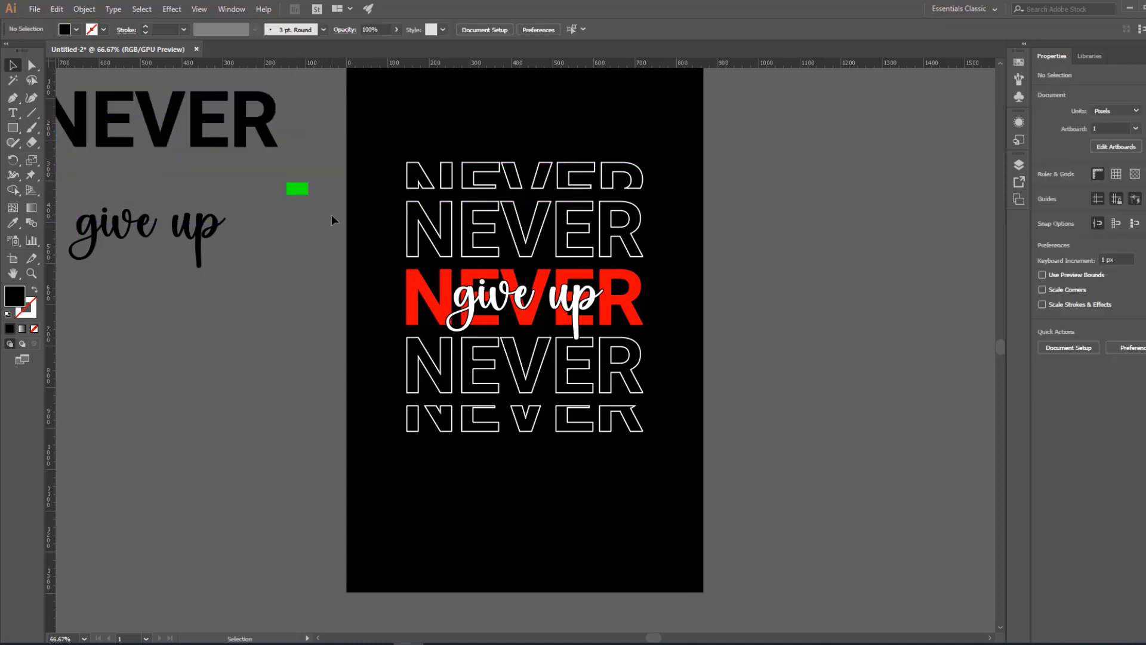
drag(347, 225, 292, 233)
Add a short line of black 12 pt Country Wedding text on the artboard above the top NEVER row.
click(12, 113)
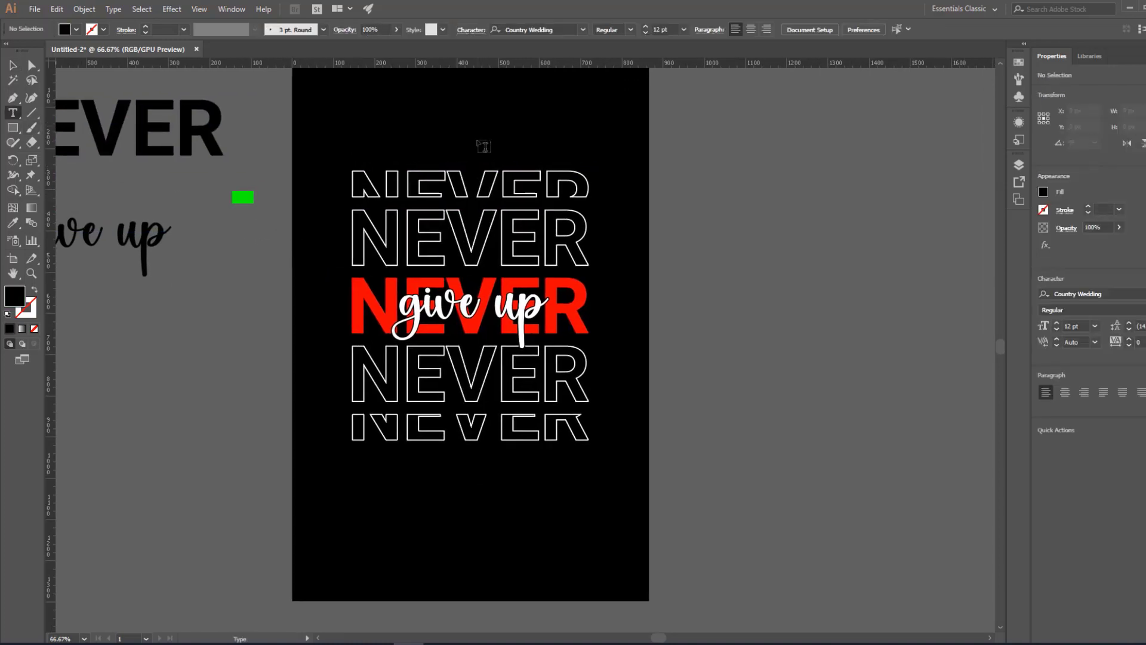
click(458, 124)
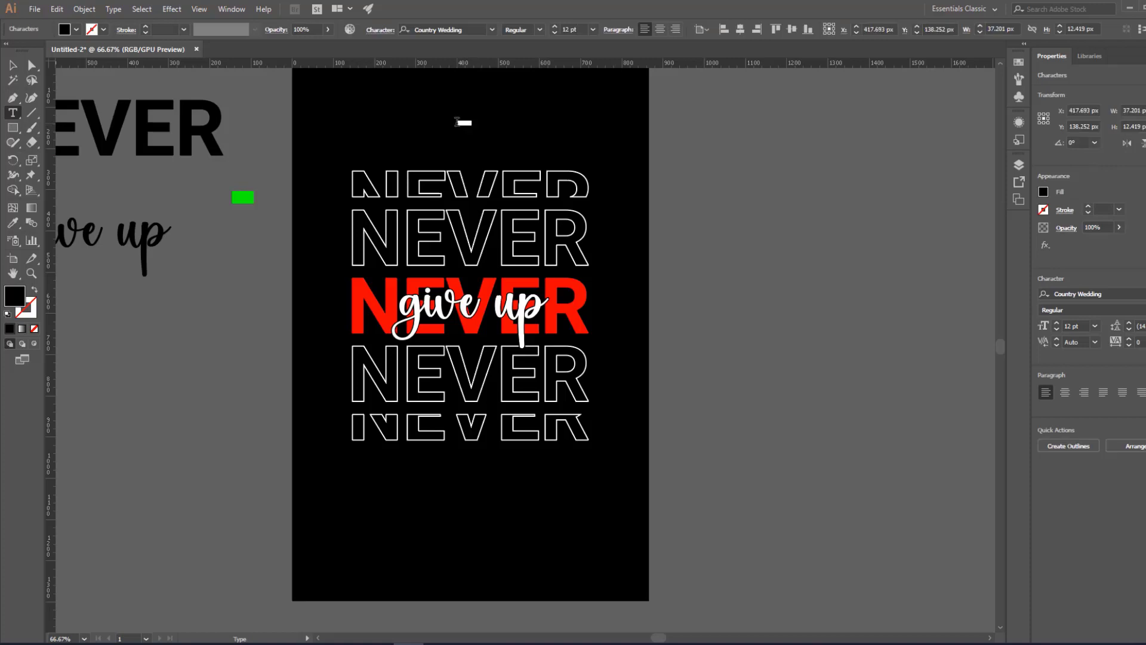
key(Caps_Lock)
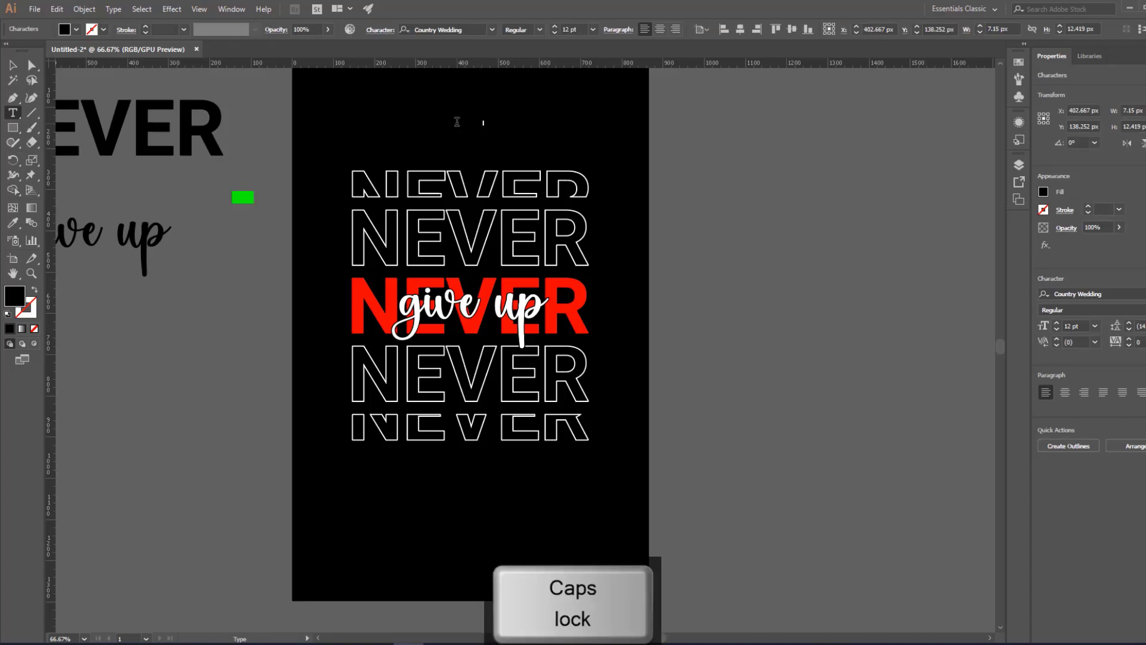
click(13, 65)
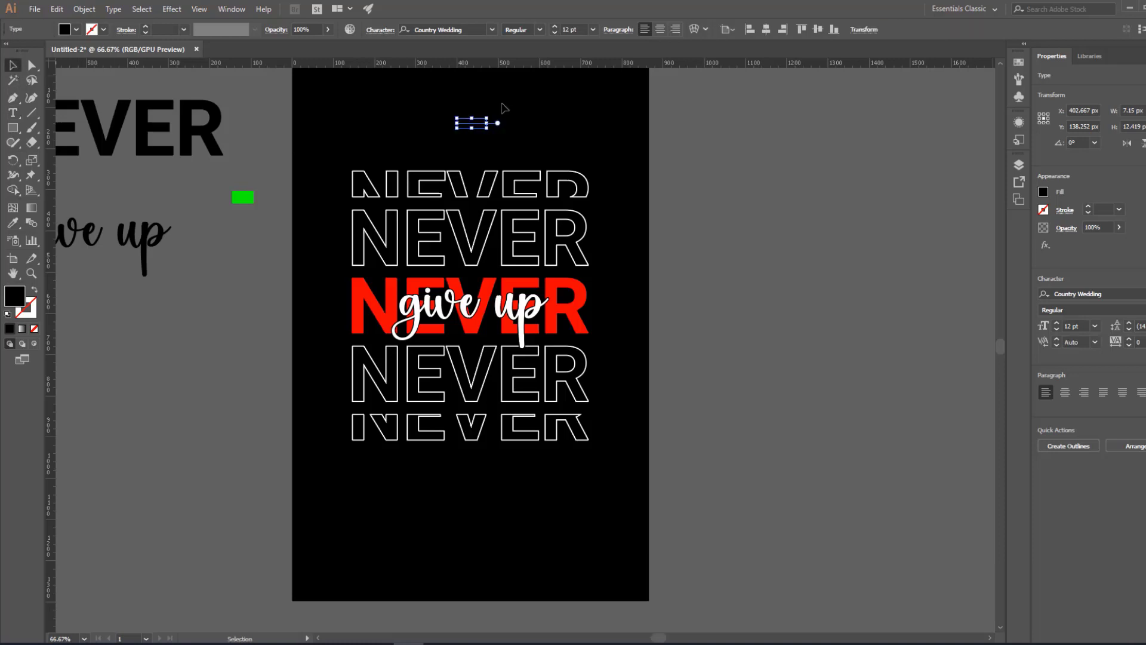
Give the small NEVER GIVE UP text a white fill and set its font to Roboto Regular, with the font filter set to All Classes.
click(77, 30)
click(27, 51)
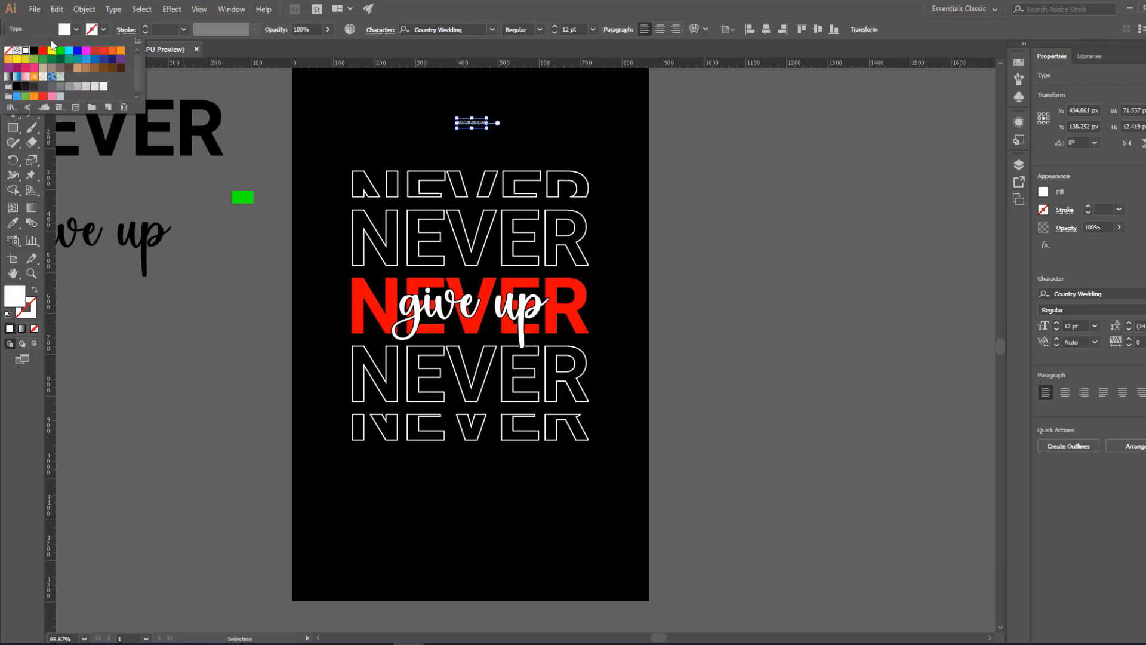
text(ROBO)
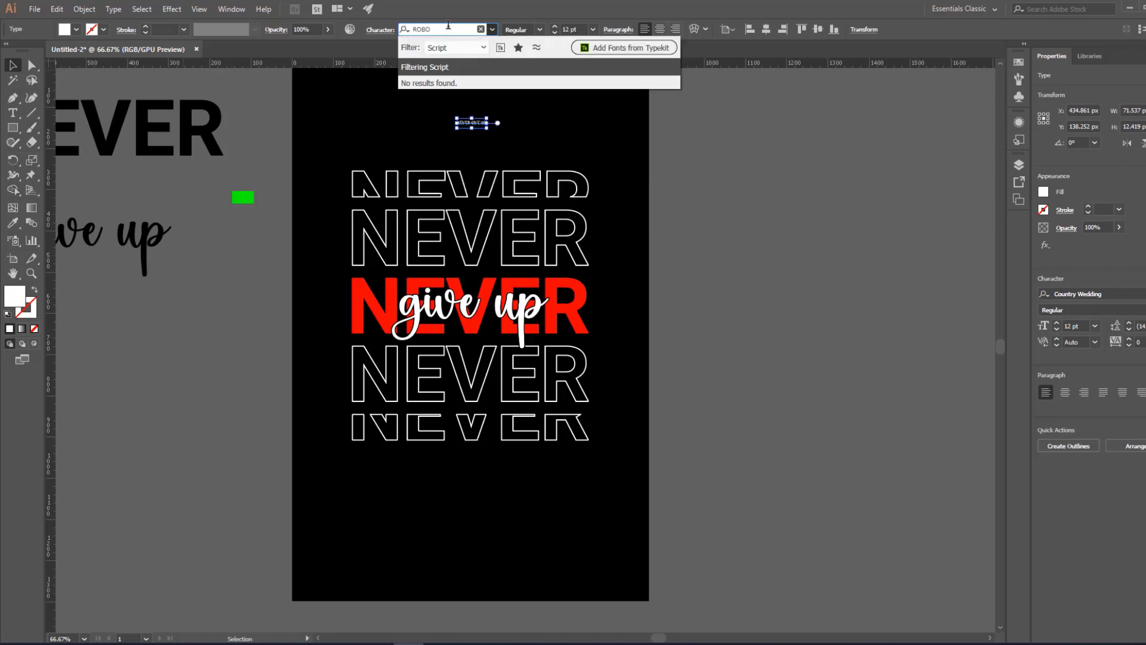
click(466, 50)
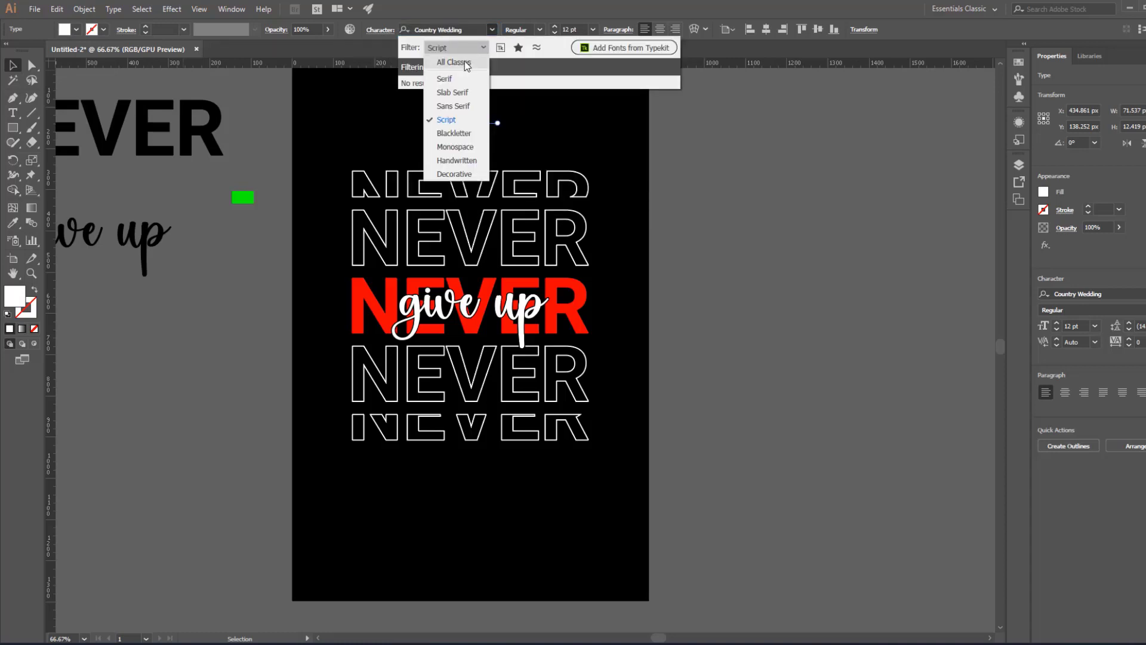
click(465, 61)
text(ROBO)
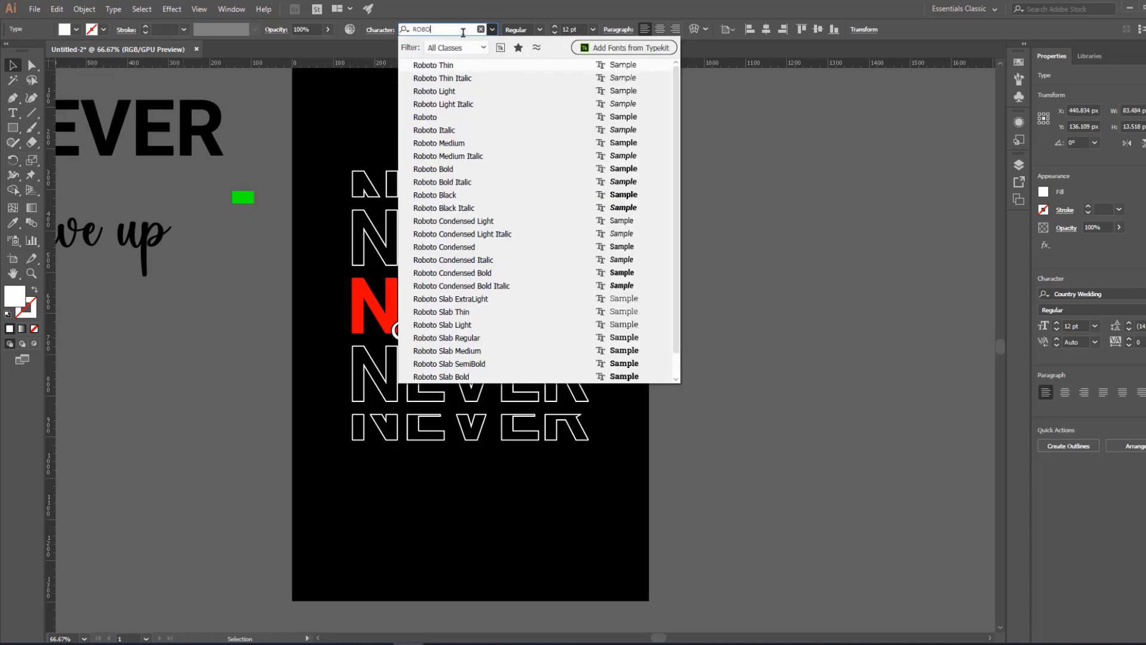
click(435, 118)
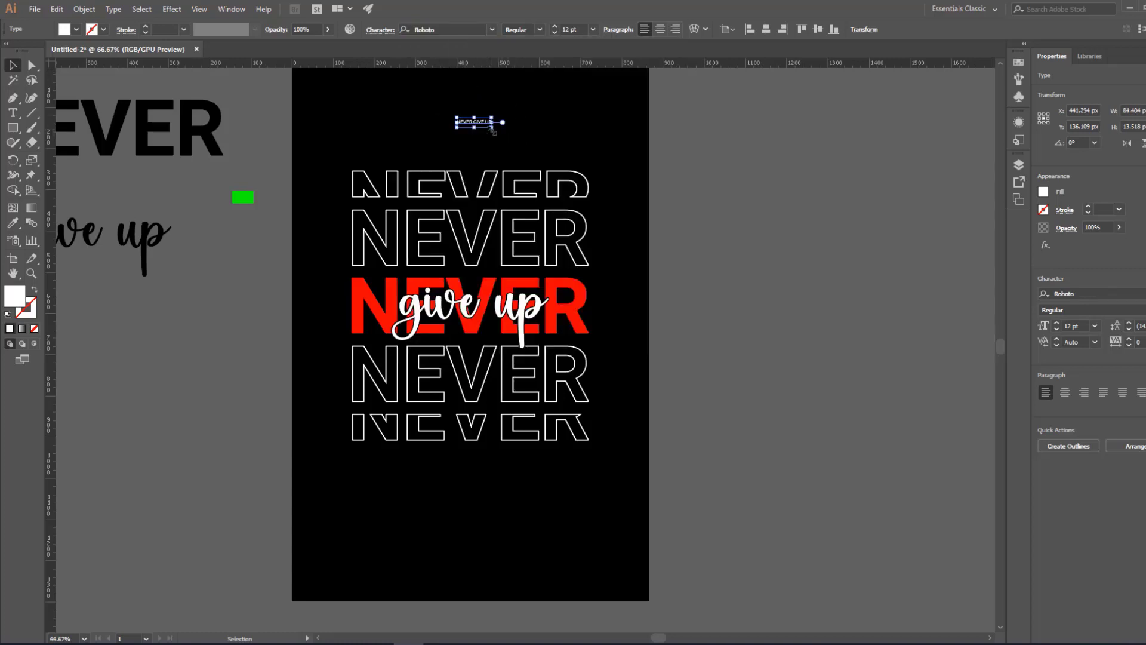
Enlarge the NEVER GIVE UP text to about 45.8 pt, centre-align its paragraph and centre it horizontally on the artboard.
drag(493, 130, 545, 137)
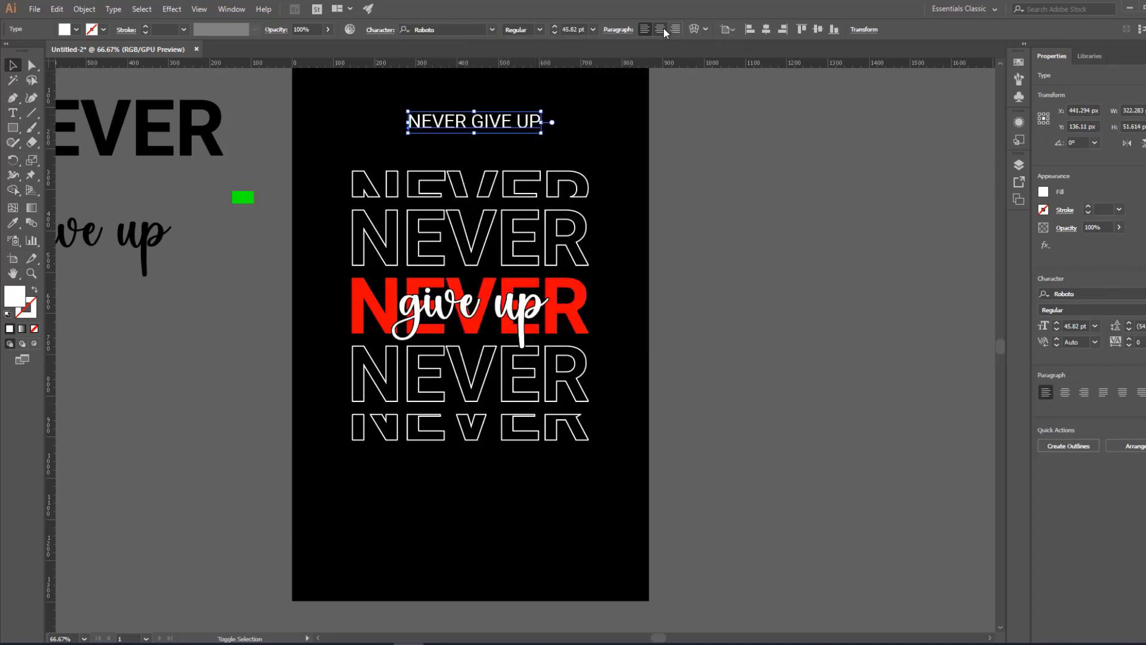
click(660, 30)
click(767, 30)
click(603, 130)
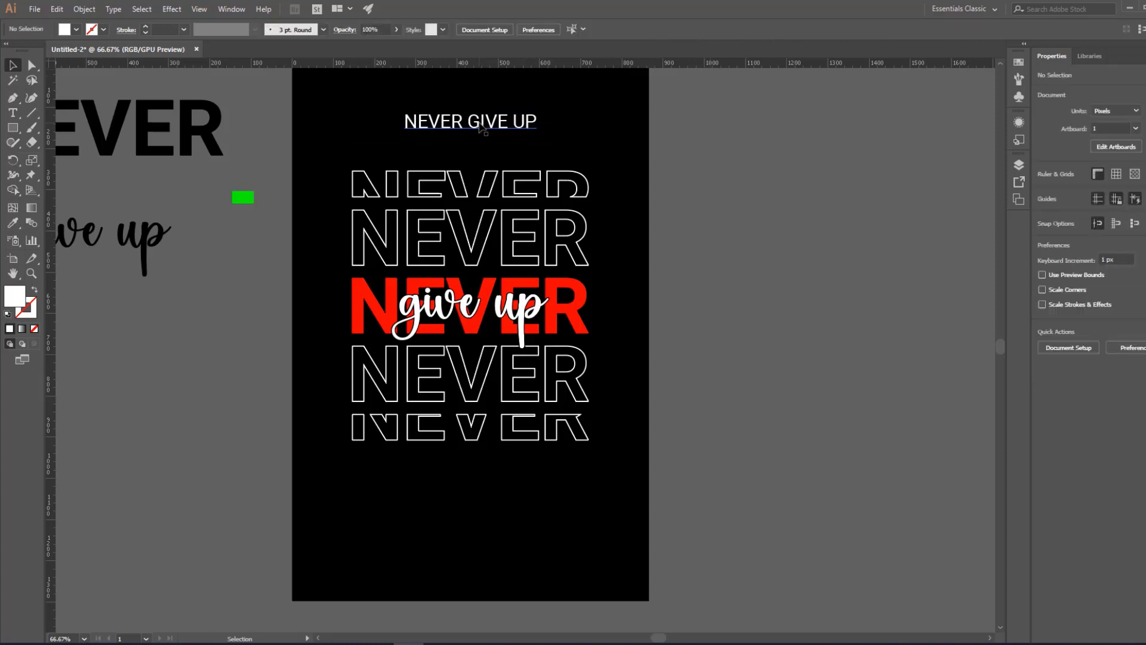
Move the NEVER GIVE UP text down to just above the top NEVER row and centre it horizontally.
drag(483, 128, 479, 161)
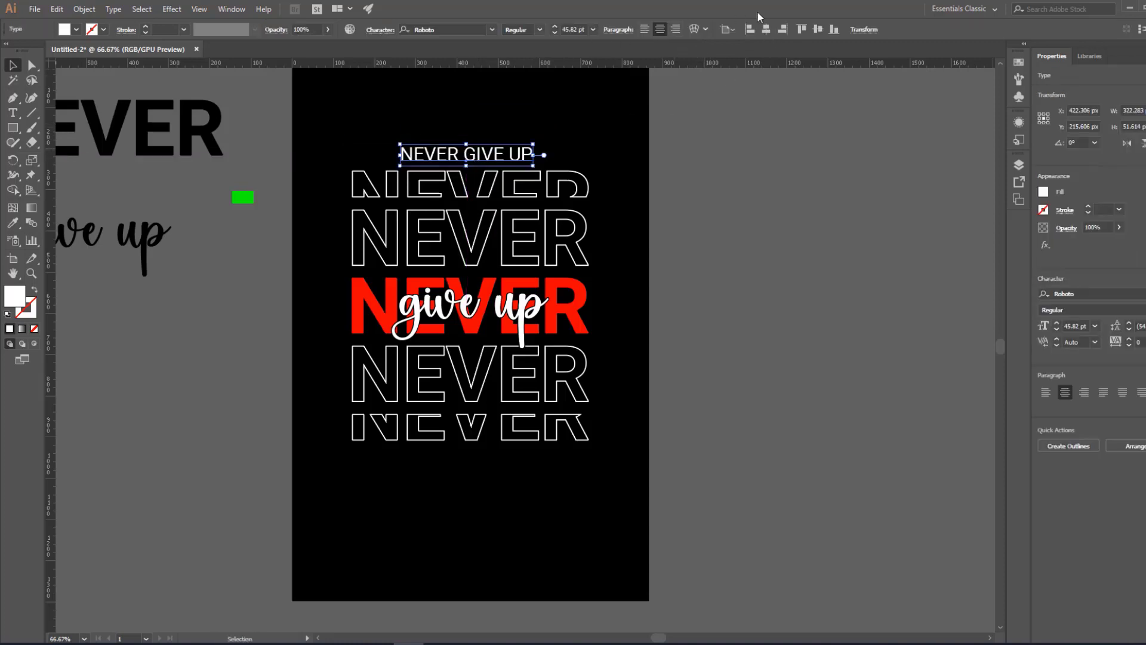
click(765, 30)
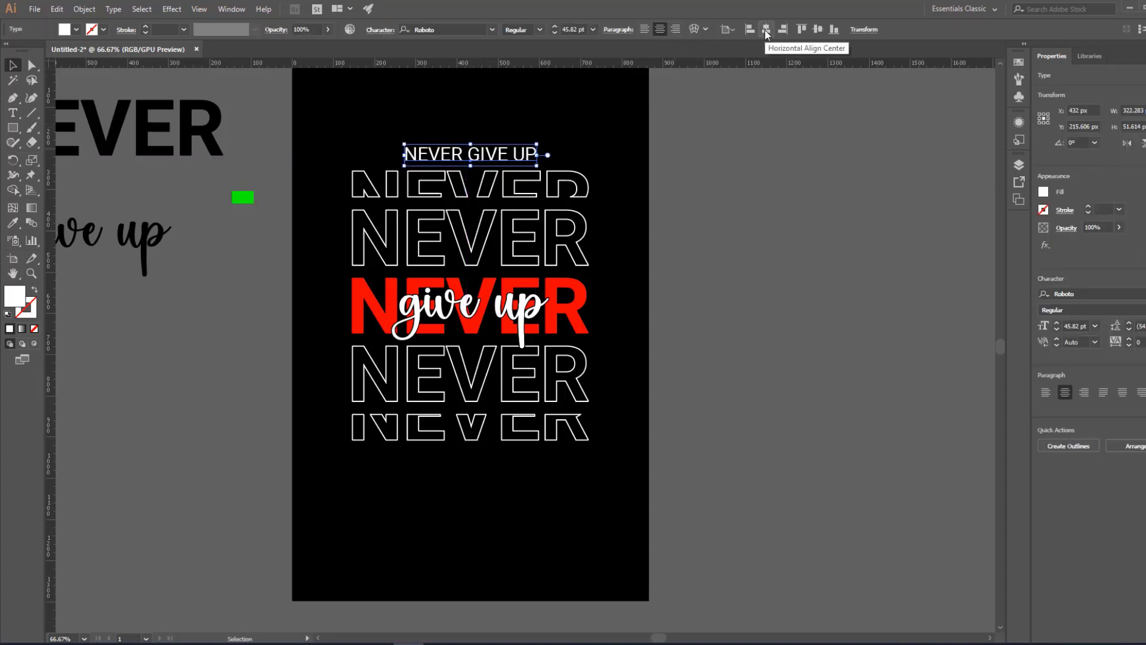
click(743, 164)
Expand the grouped NEVER artwork and scale it down about its centre to about 385 px wide.
key(z)
click(671, 320)
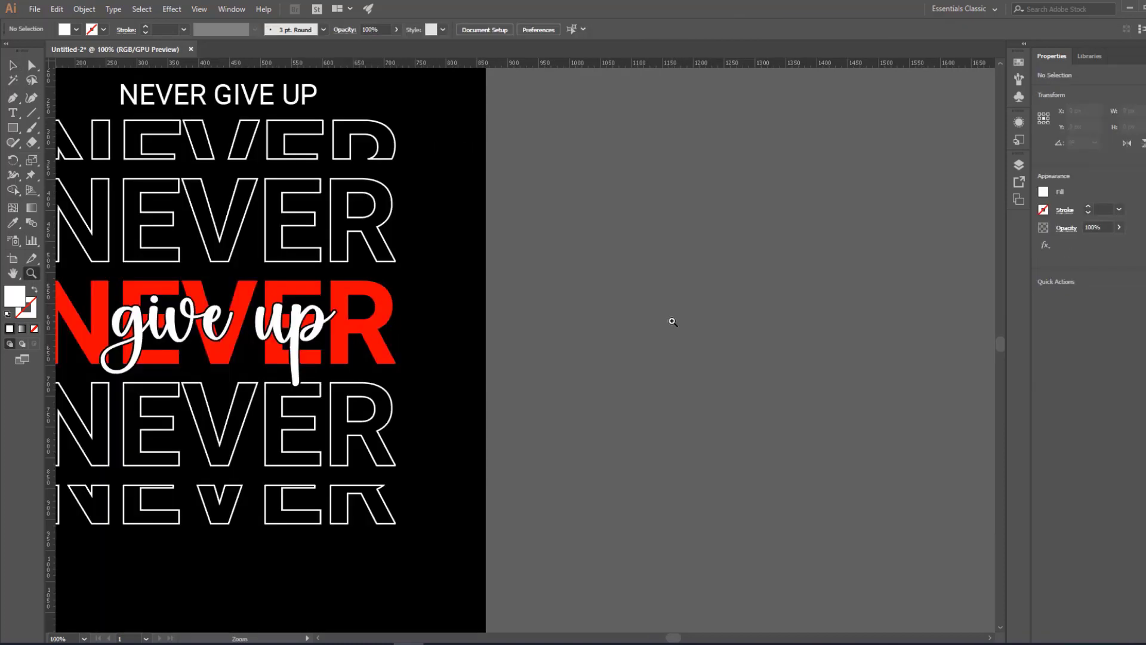
drag(434, 272, 590, 280)
key(v)
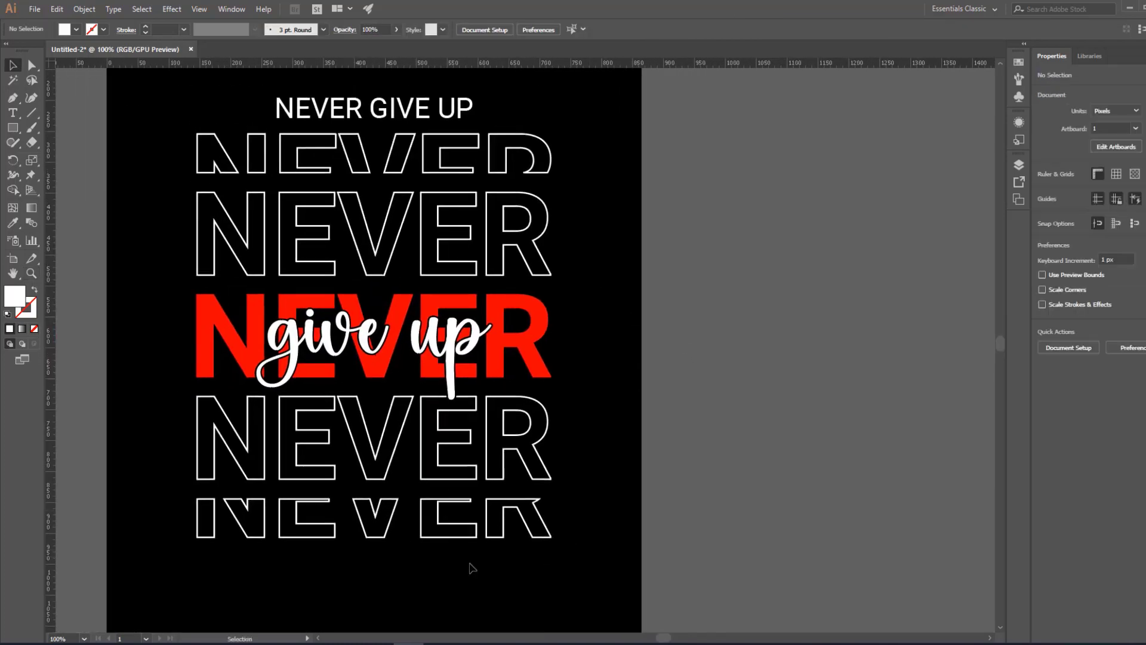
drag(437, 206, 445, 150)
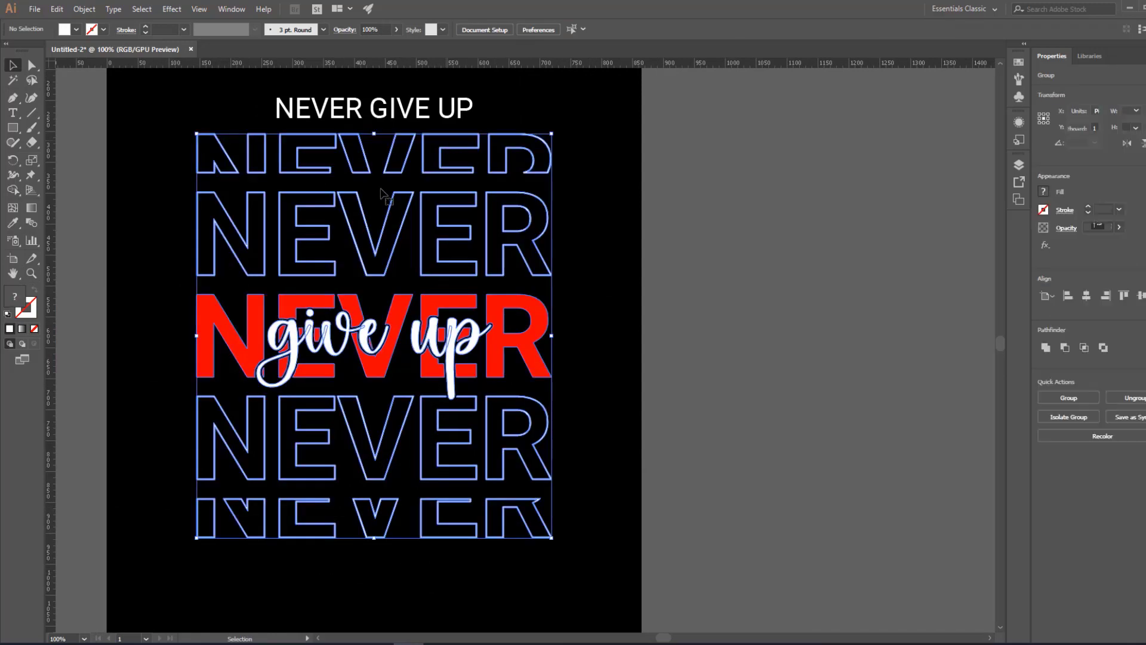
click(84, 9)
click(113, 141)
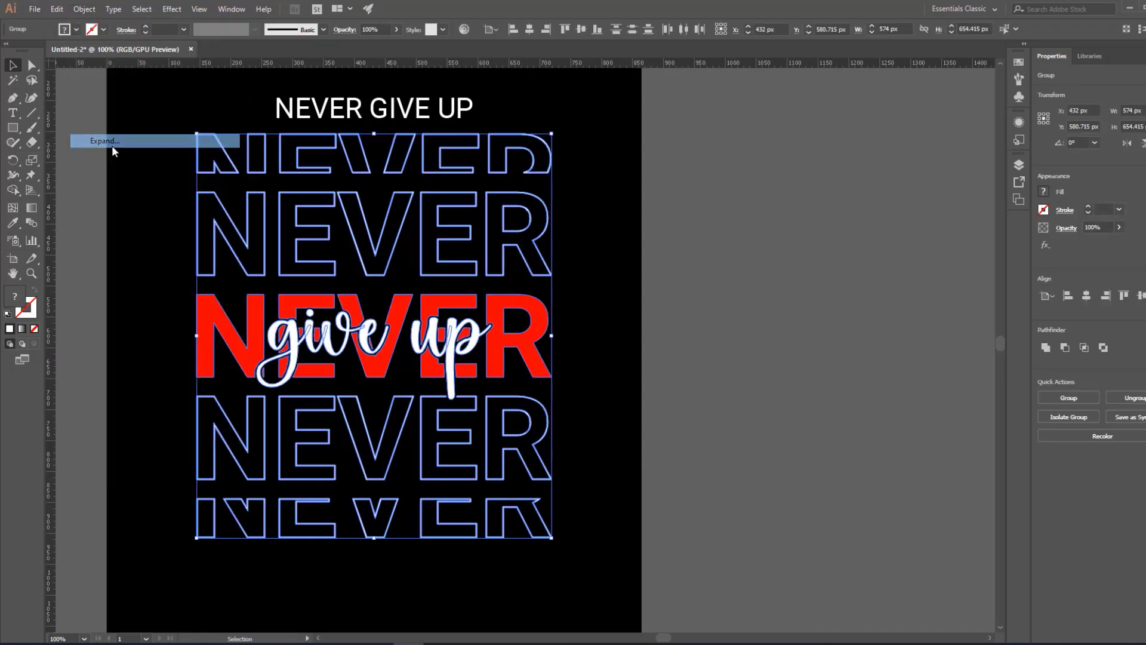
click(77, 11)
click(132, 141)
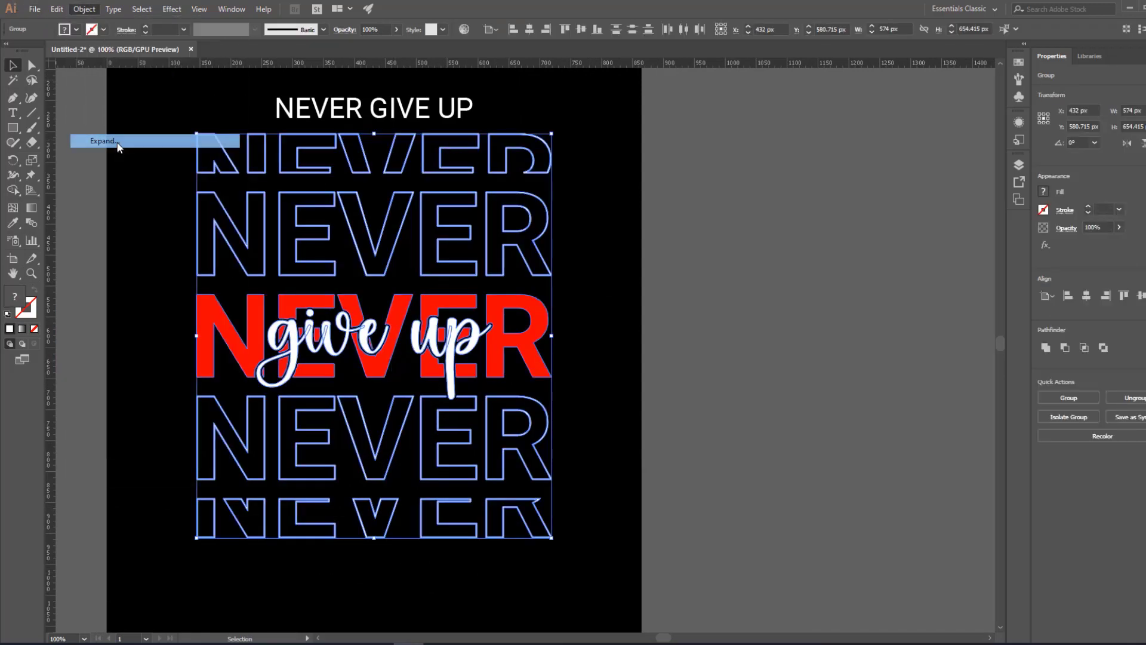
drag(194, 134, 233, 201)
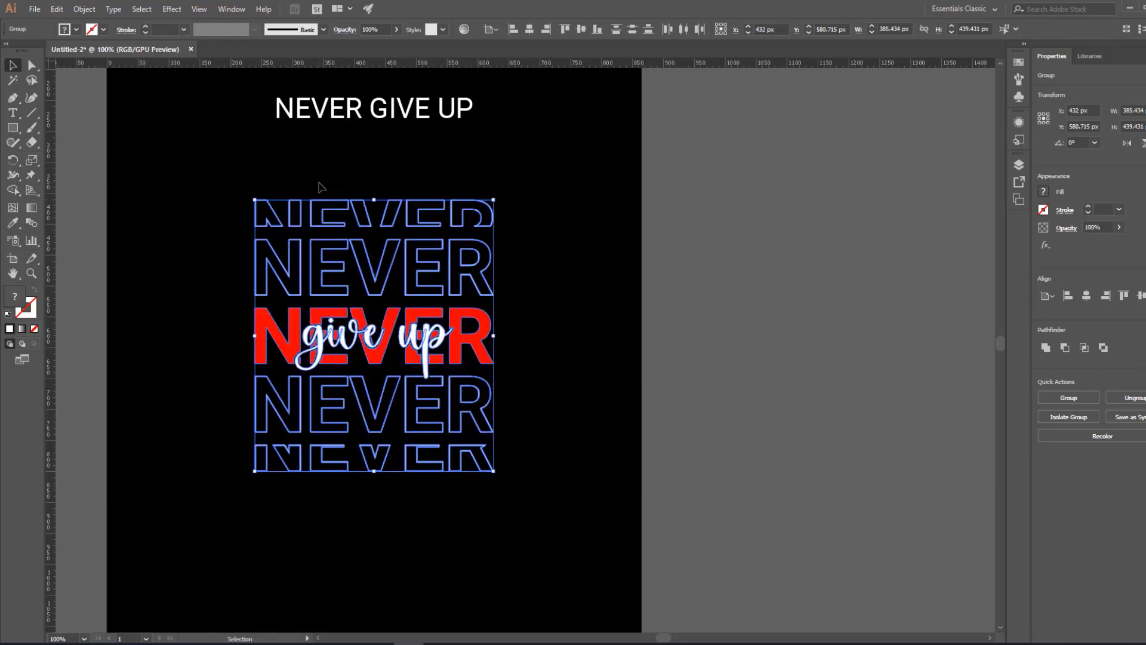
click(410, 144)
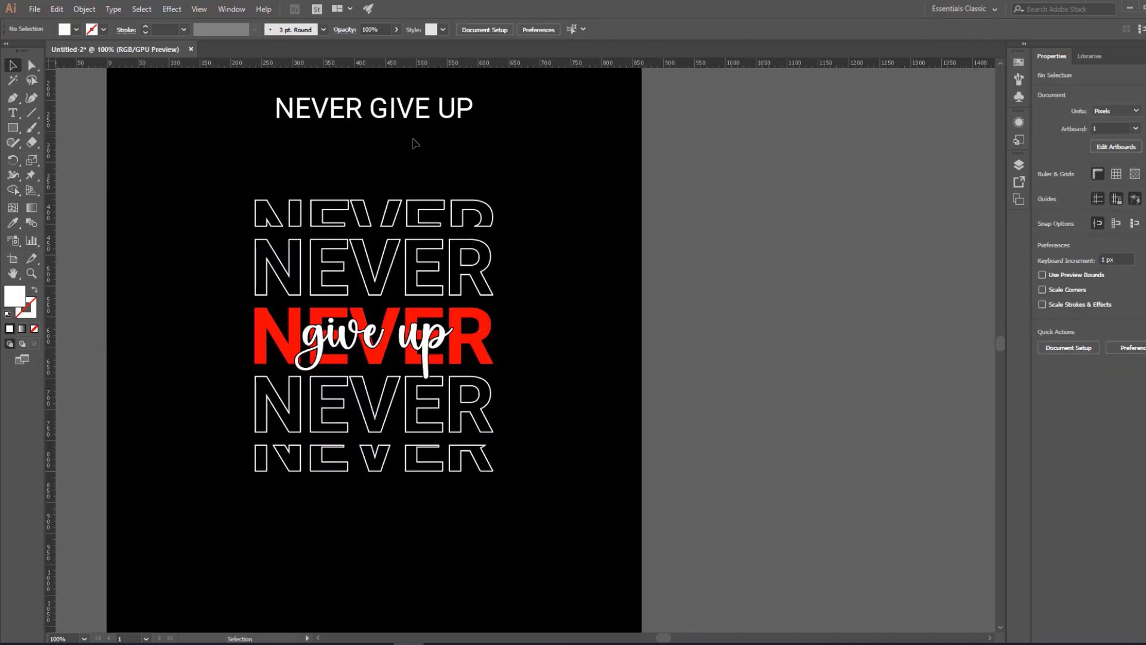
Convert the NEVER GIVE UP text to outlines and centre it horizontally on the artboard.
click(391, 115)
right_click(391, 115)
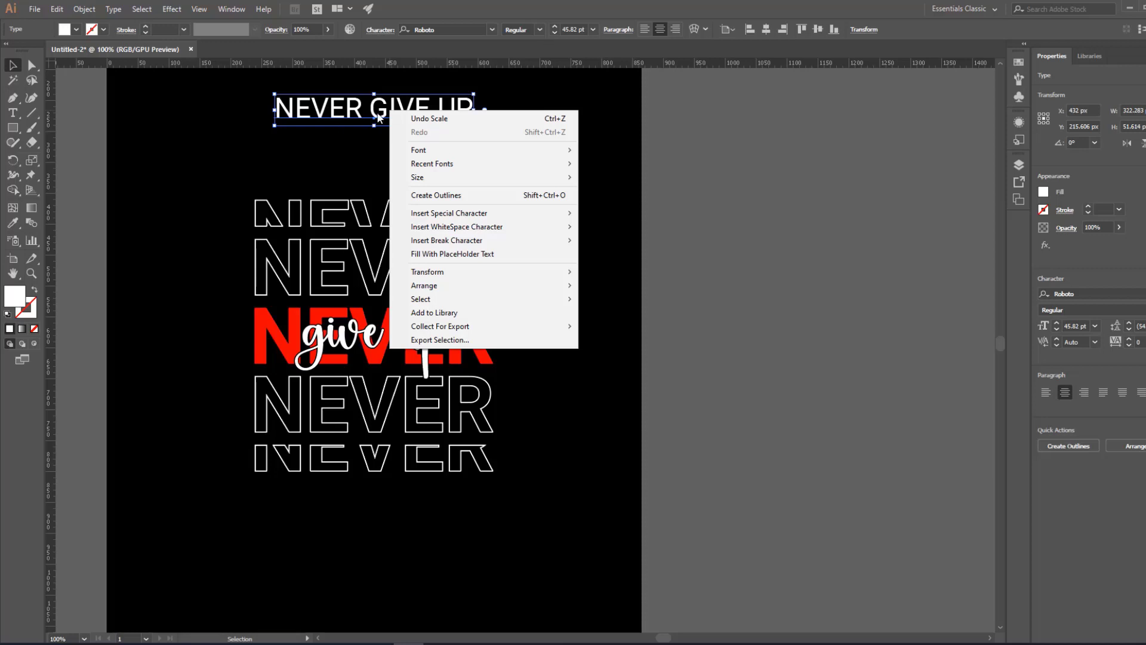
click(430, 195)
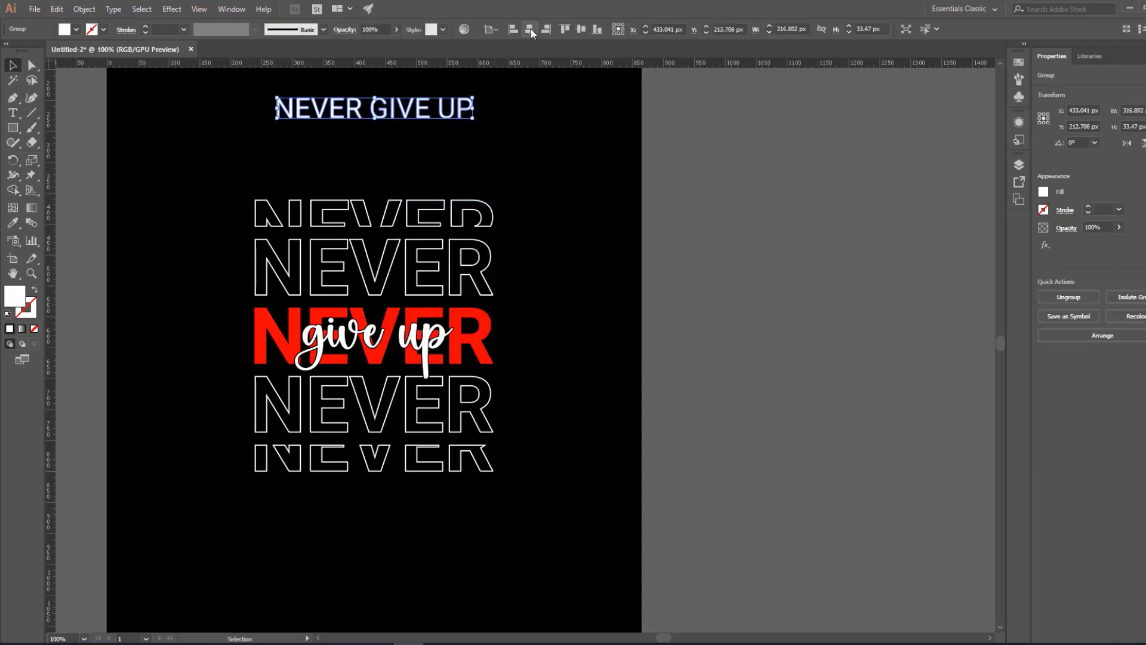
click(420, 135)
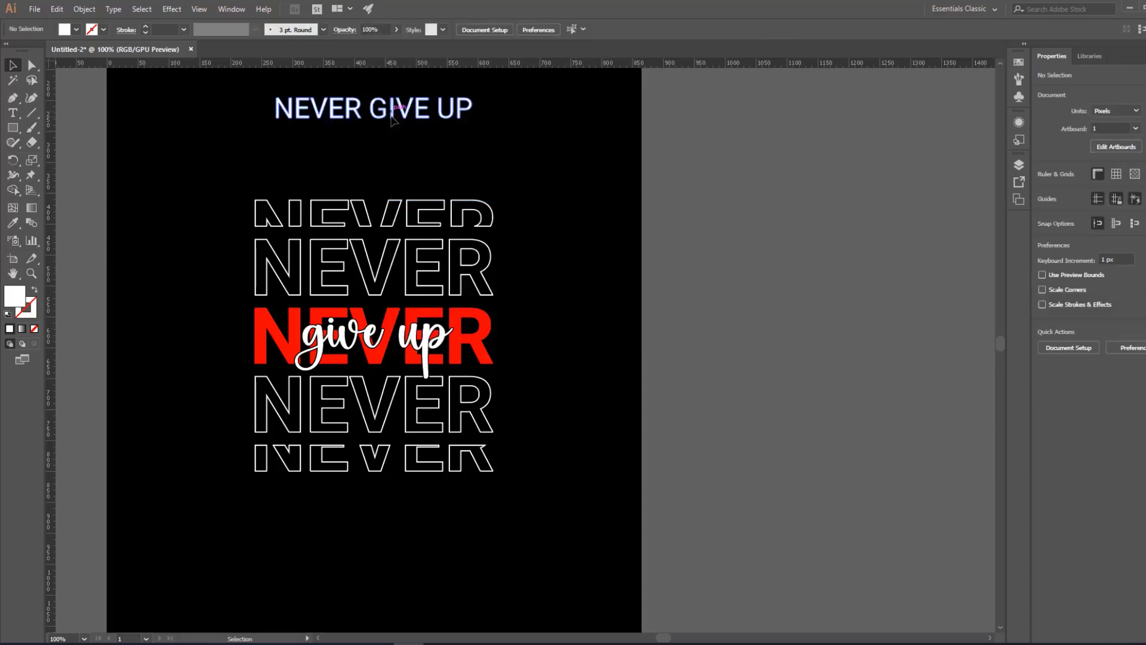
Move the outlined NEVER GIVE UP down close to the top NEVER row and scale it to about 191 px wide.
drag(392, 116, 391, 185)
drag(275, 177, 315, 177)
click(452, 198)
key(z)
click(457, 202)
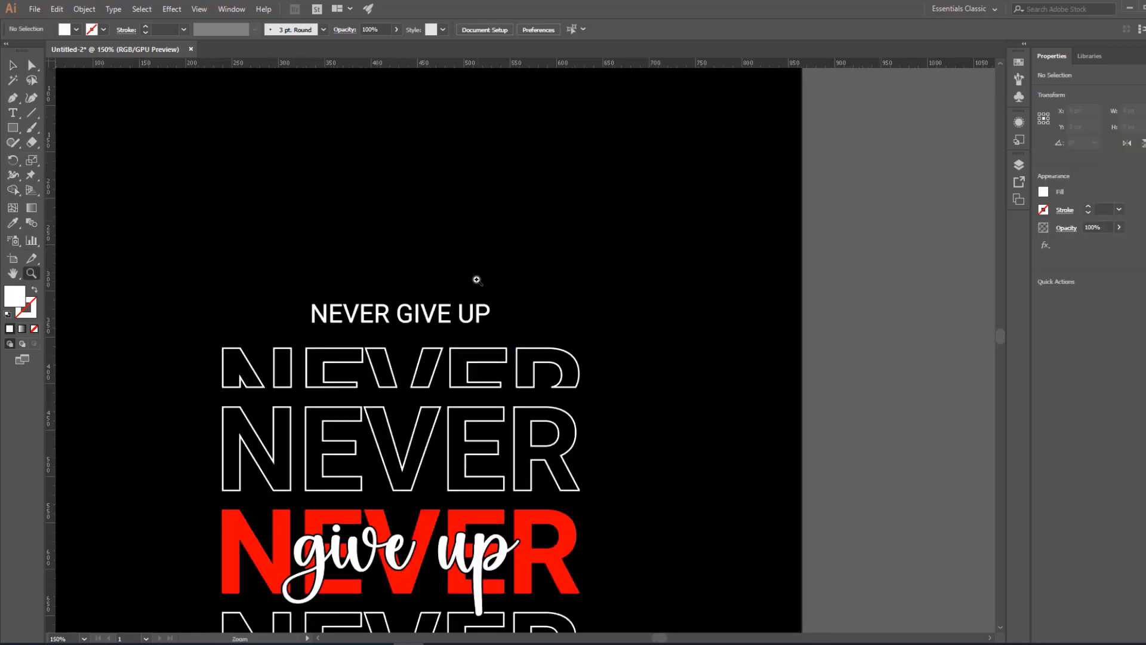
click(454, 331)
key(v)
drag(480, 351, 455, 185)
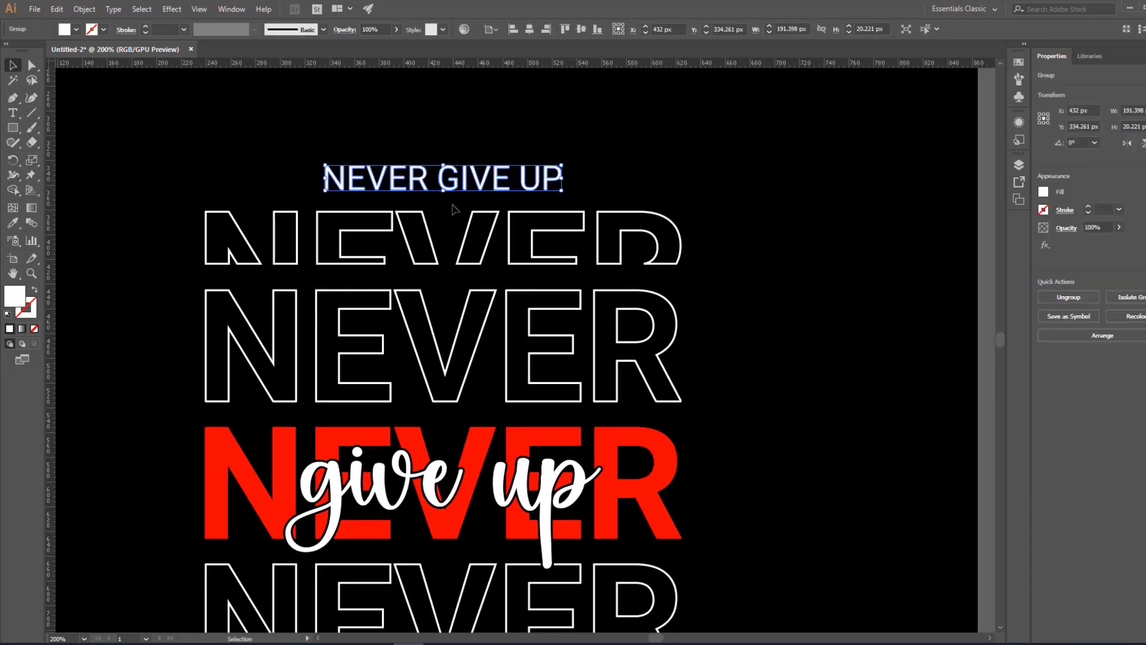
Bring the green spacer rectangle from beside the artboard into the gap between the top two NEVER rows.
click(198, 333)
drag(200, 334, 507, 271)
drag(305, 335, 504, 435)
drag(252, 202, 742, 326)
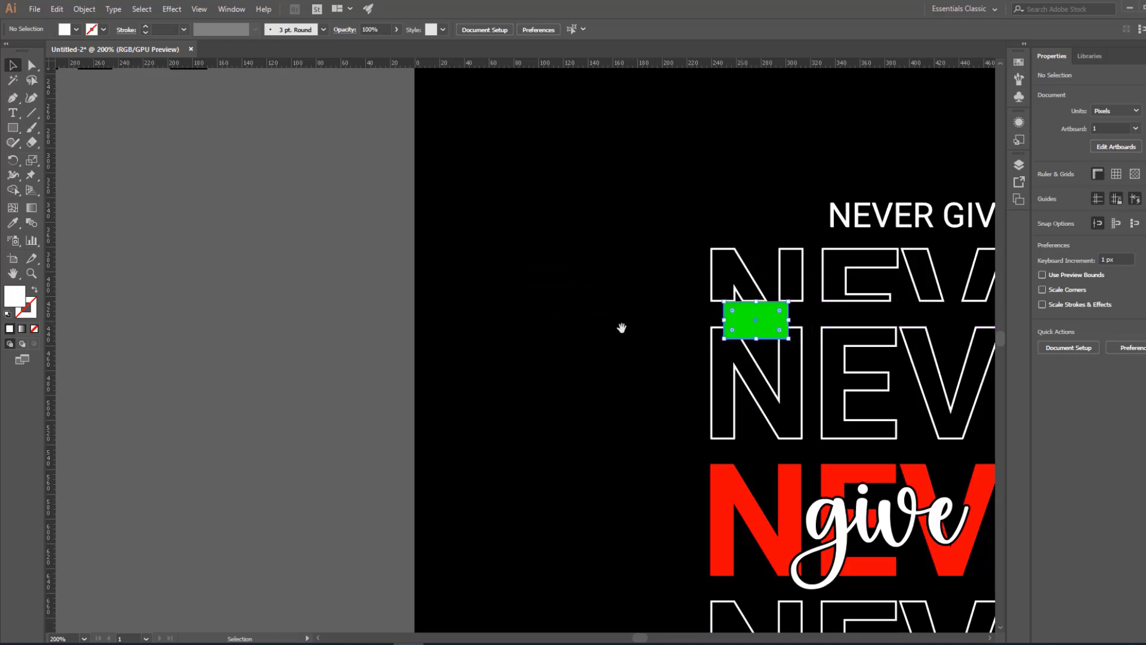
drag(620, 327, 336, 353)
key(z)
click(516, 347)
click(519, 345)
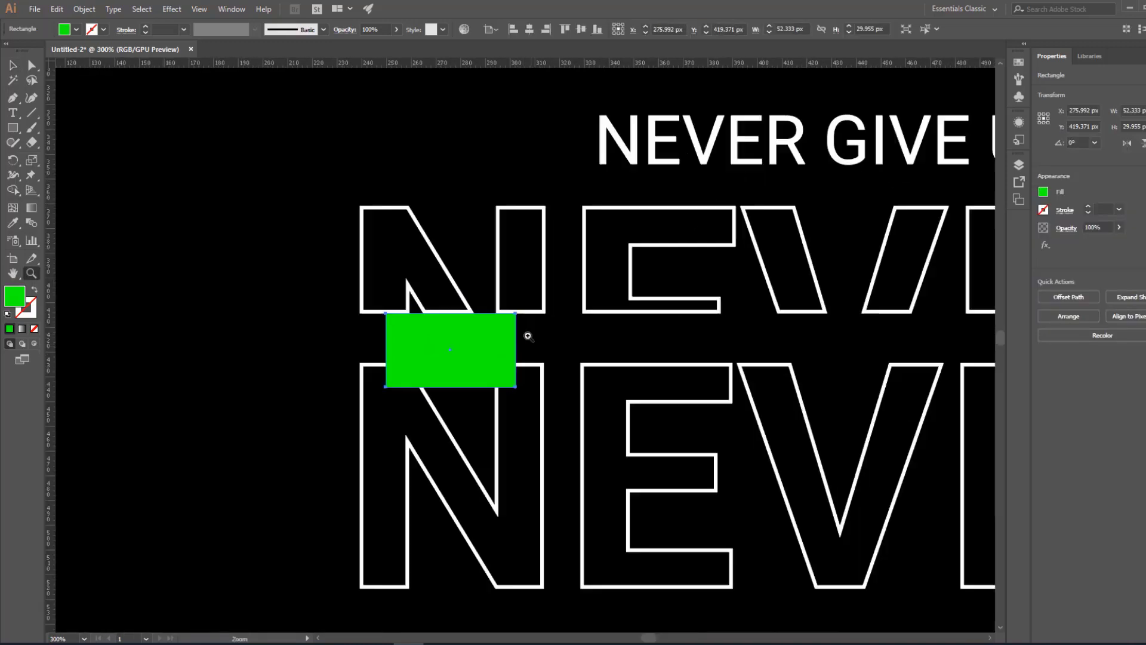
click(517, 349)
click(515, 348)
Shrink the green spacer to the row gap, about 20 px high, and rest it on the top NEVER row.
key(v)
drag(396, 420, 326, 579)
click(411, 390)
drag(412, 494, 824, 227)
click(818, 292)
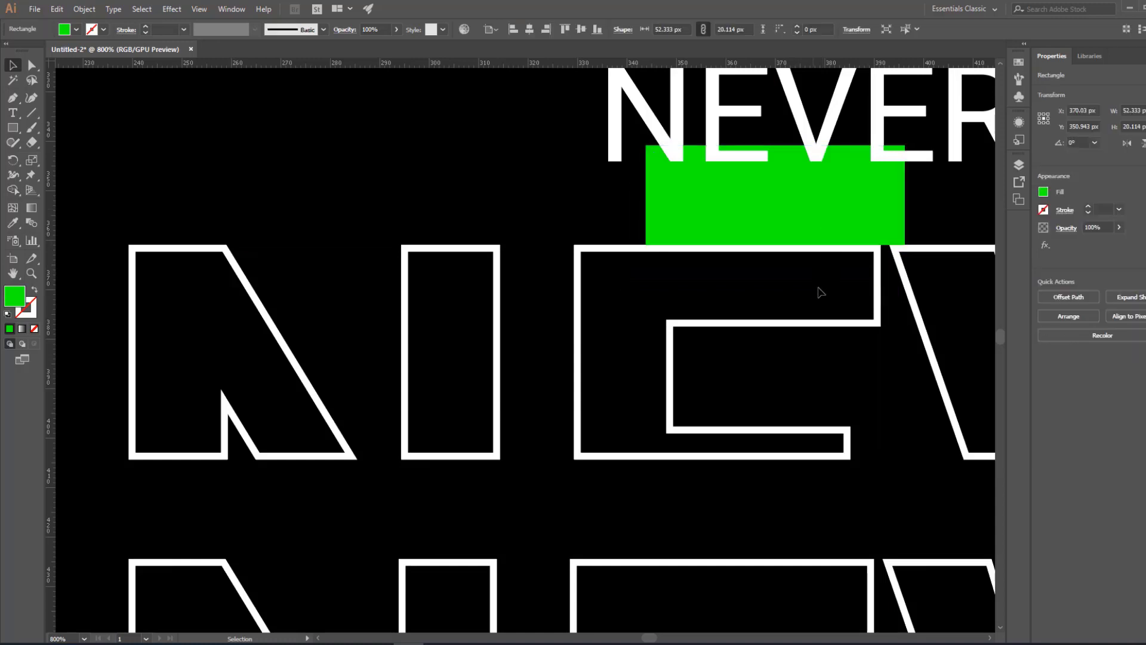
Raise the small NEVER GIVE UP until its base rests on the green spacer, and centre it horizontally.
drag(877, 156, 791, 275)
click(782, 245)
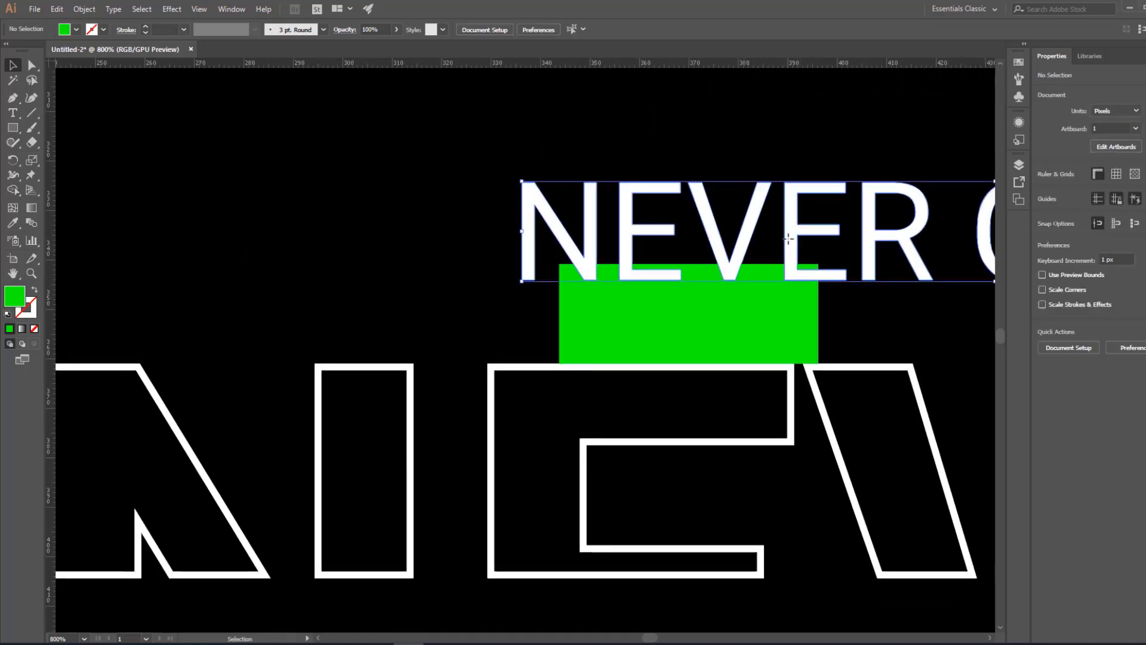
key(Up)
key(Up)
key(Up)
key(Up)
key(Down)
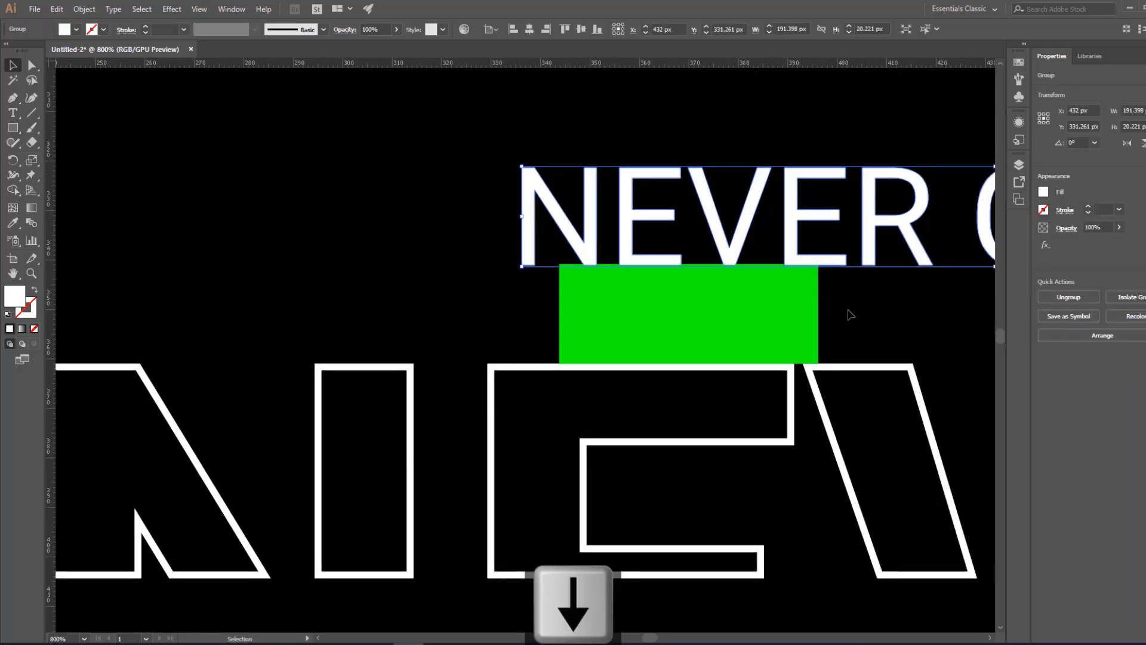
click(847, 314)
click(729, 251)
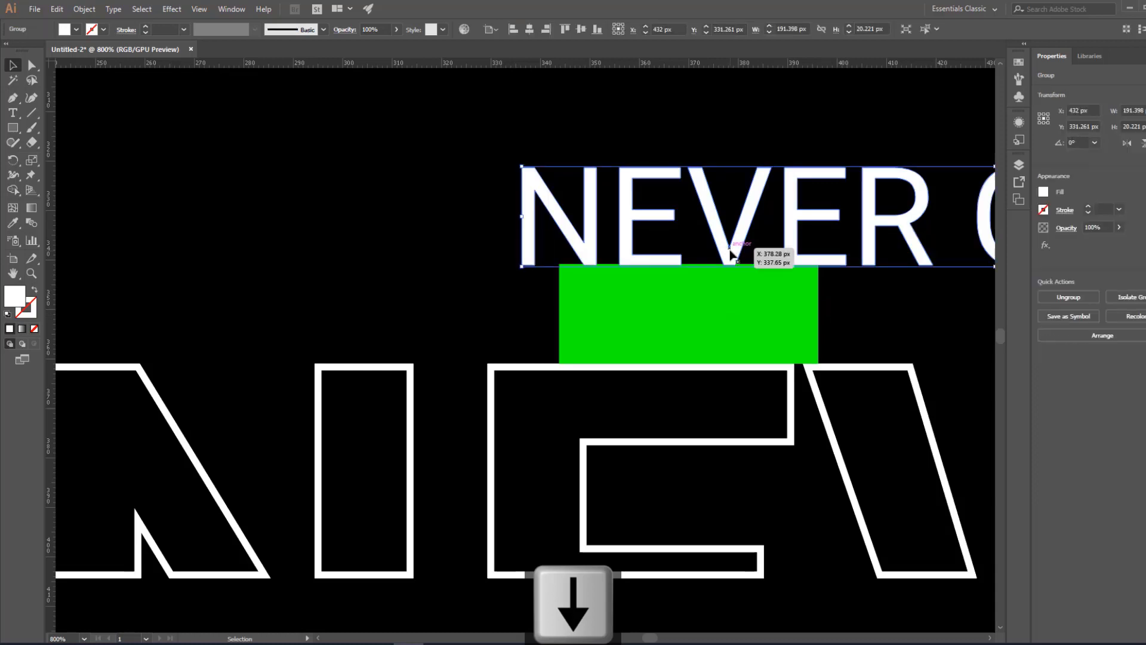
drag(730, 245, 737, 234)
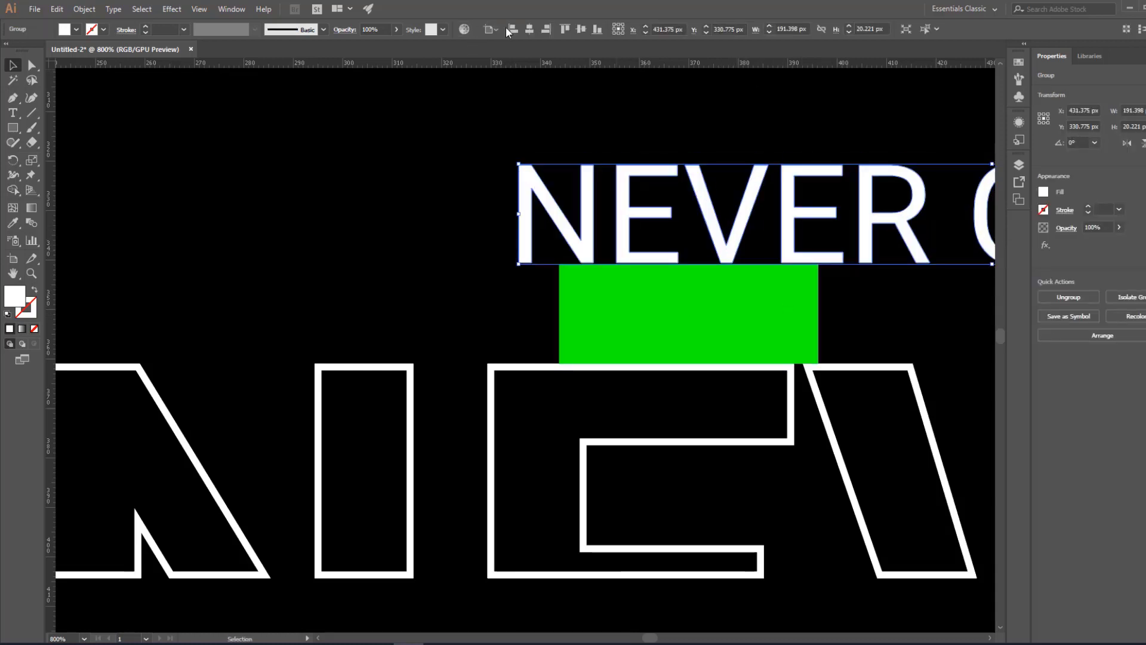
click(530, 29)
click(485, 251)
Move the green spacer from above the top NEVER row to directly beneath the bottom NEVER row.
key(z)
alt+click(857, 359)
alt+click(629, 384)
alt+click(615, 385)
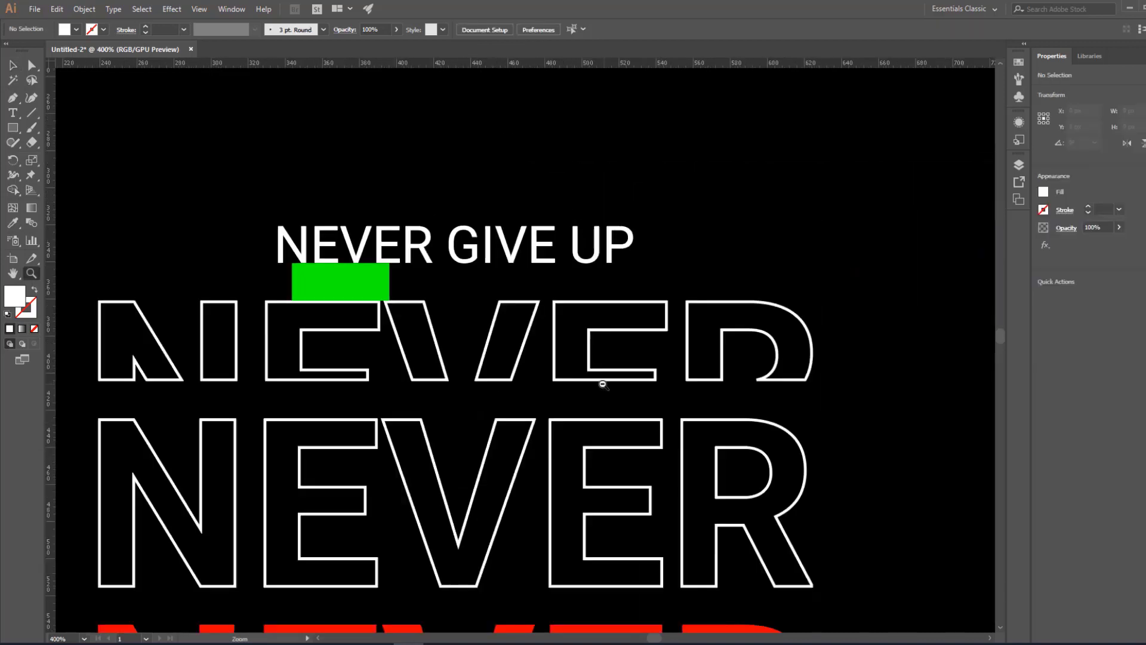
alt+click(603, 385)
alt+click(566, 393)
drag(500, 349, 486, 222)
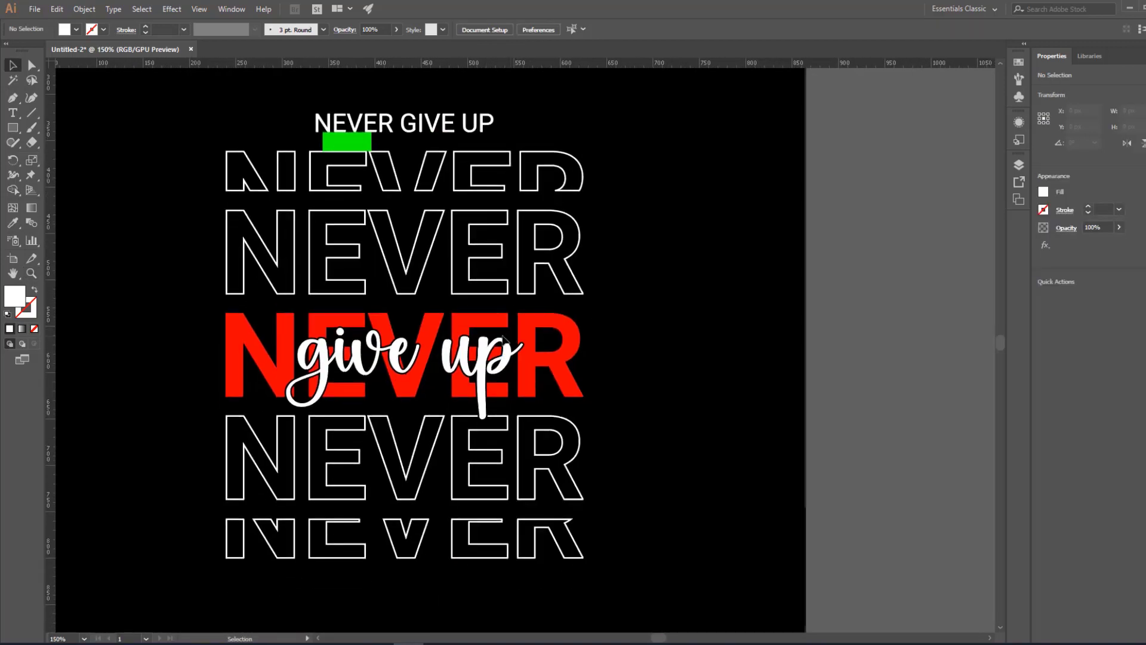
key(v)
drag(349, 146, 350, 571)
click(452, 591)
Duplicate the small NEVER GIVE UP straight down to just below the green spacer under the bottom row.
scroll(356, 79, down, 4)
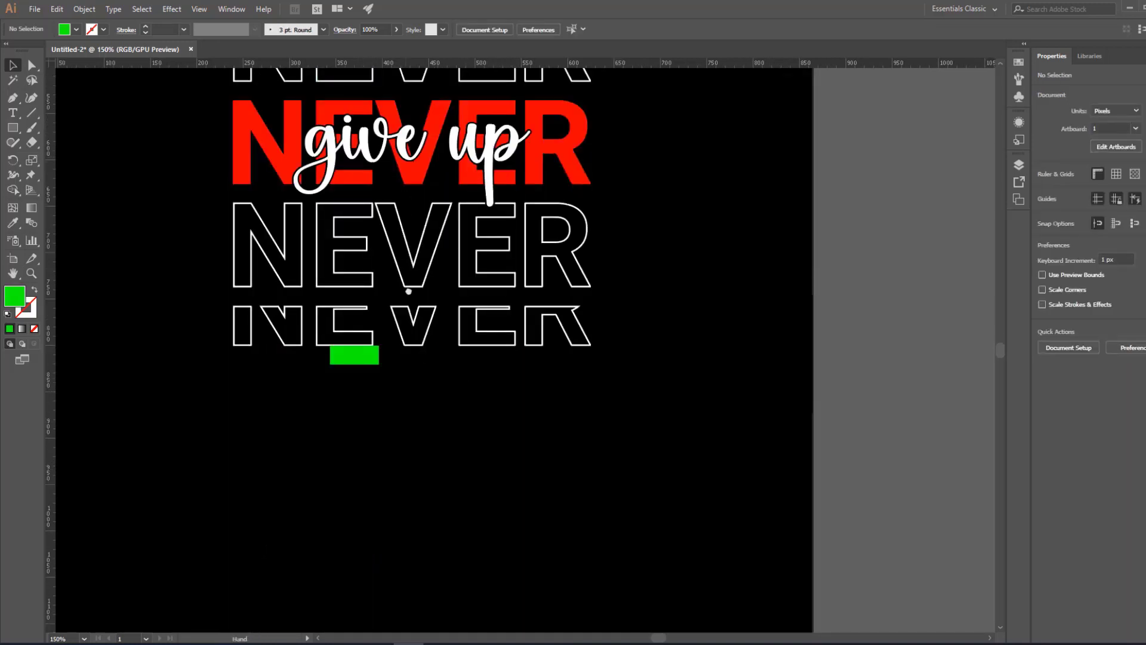
scroll(409, 291, up, 4)
drag(416, 127, 416, 593)
click(561, 591)
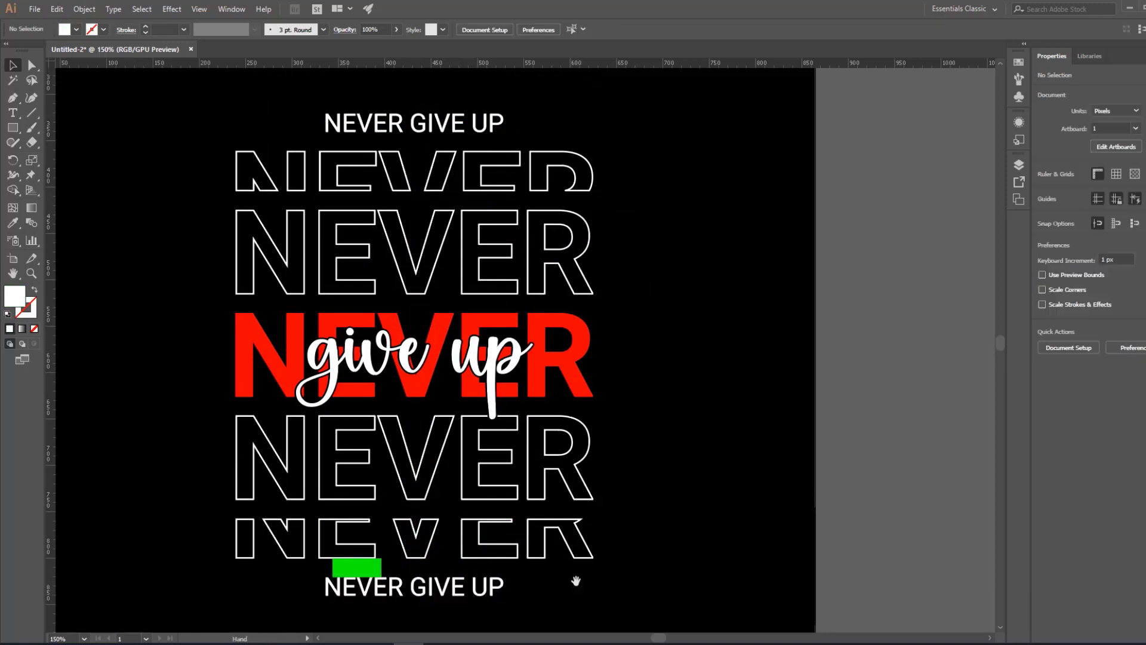
Duplicate the green spacer beside the left edge of the NEVER rows and rotate the copy to stand upright.
drag(576, 581, 640, 452)
drag(436, 442, 245, 343)
drag(305, 312, 304, 228)
click(255, 355)
Duplicate the lower NEVER GIVE UP and place the copy to the left of the red NEVER row.
key(z)
click(396, 292)
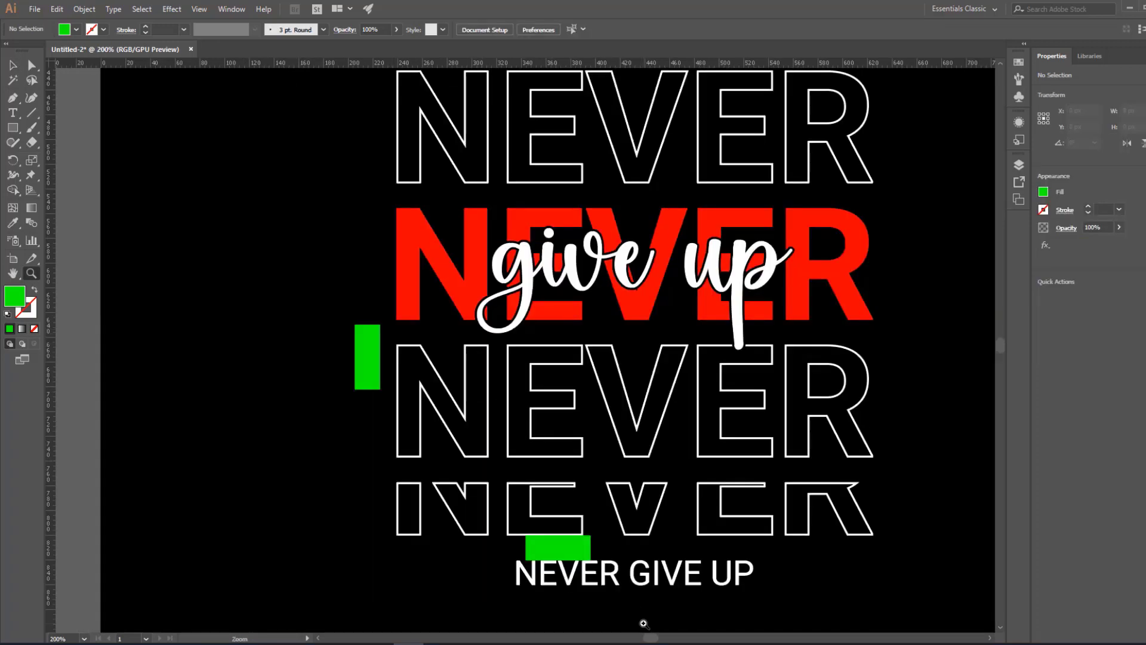
drag(655, 577, 192, 301)
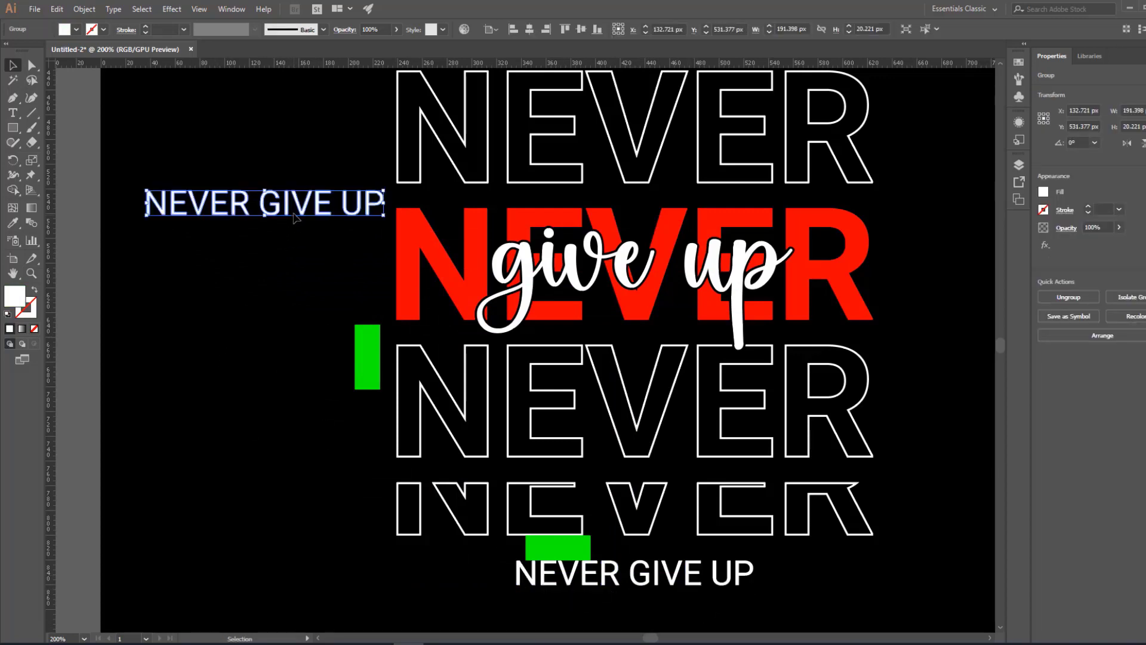
drag(289, 205, 232, 196)
click(258, 251)
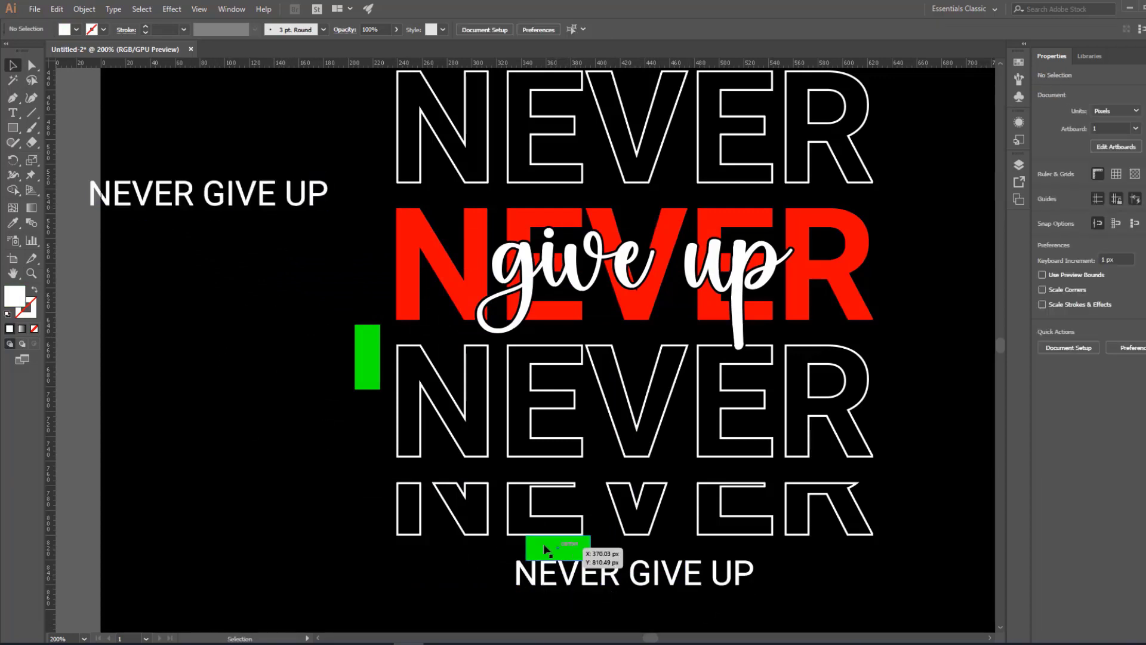
Butt the upright green spacer against the left edge of the NEVER rows, and stand the left NEVER GIVE UP, rotated 90°, against it.
drag(338, 440, 292, 481)
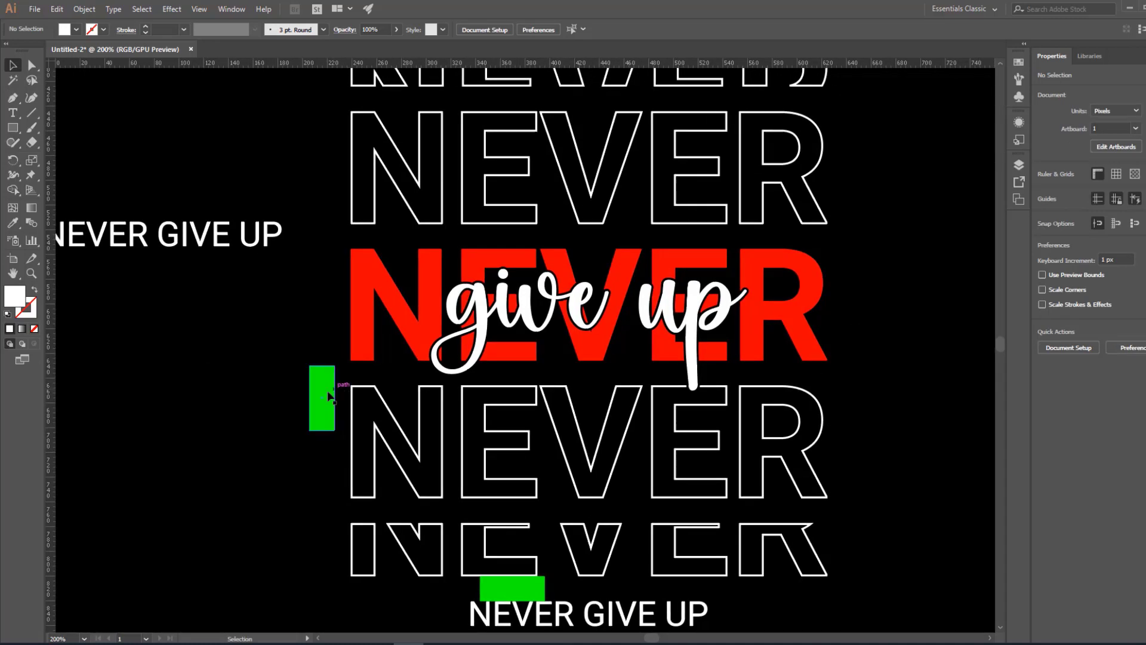
drag(325, 399, 341, 395)
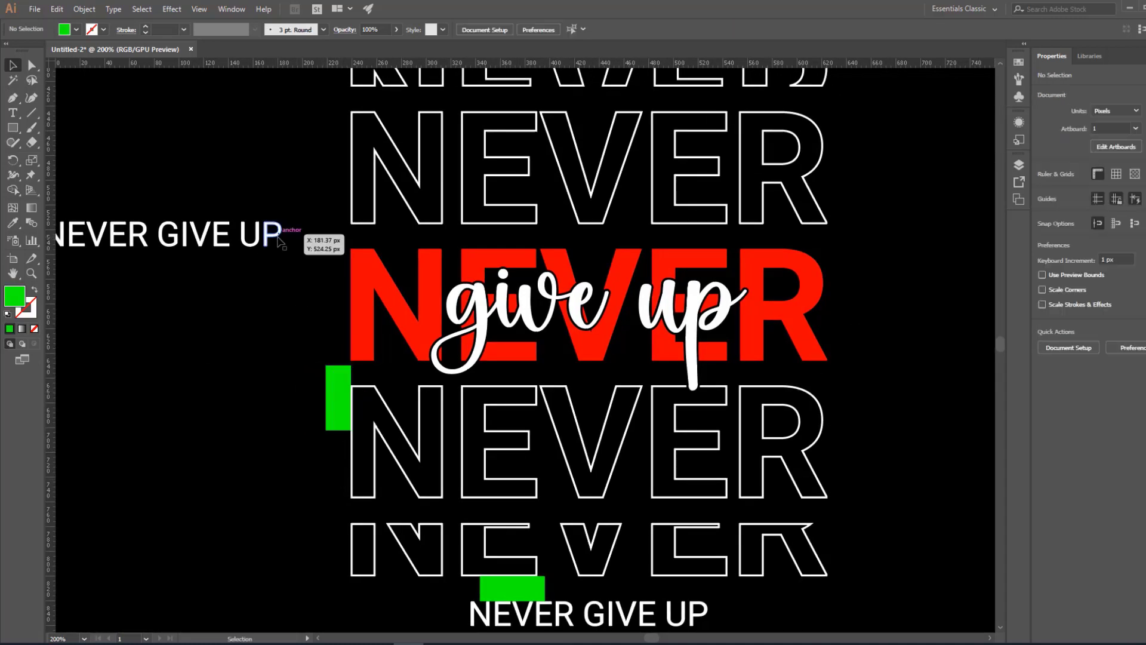
click(279, 242)
drag(277, 260, 299, 138)
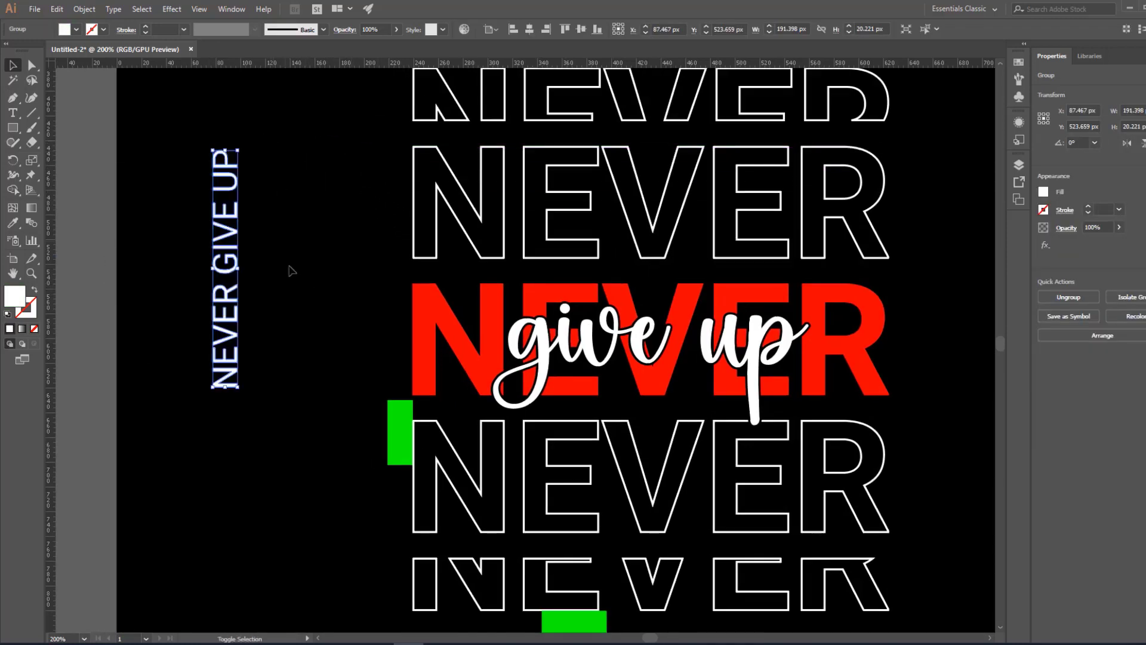
click(291, 270)
drag(237, 277, 382, 337)
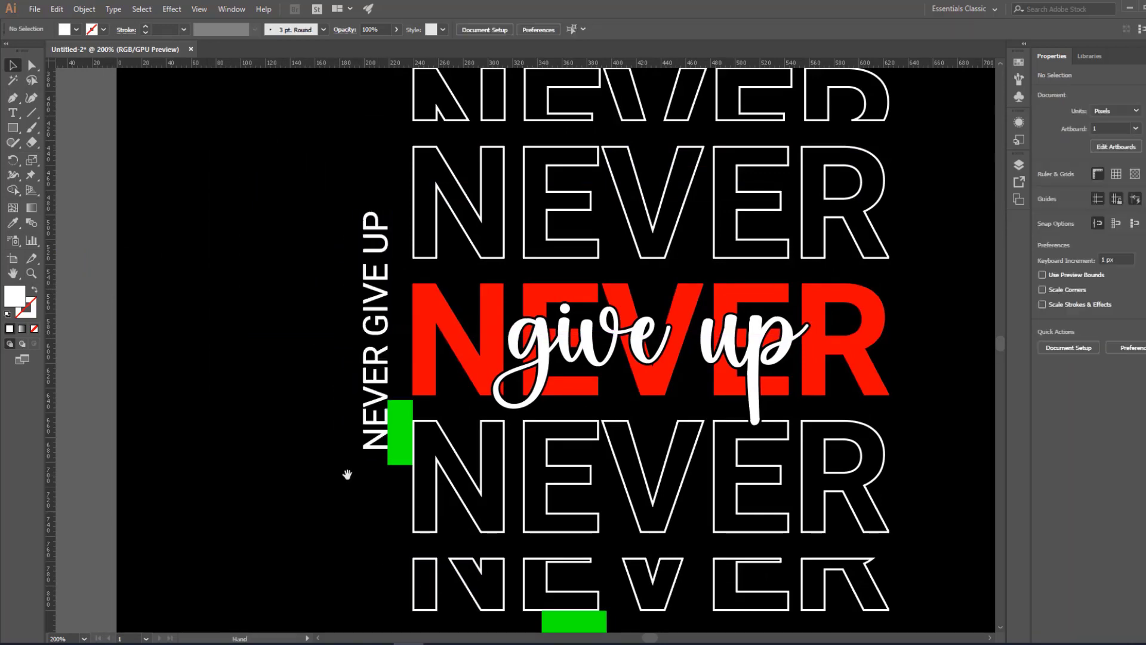
Centre the upright left NEVER GIVE UP vertically on the artboard.
scroll(348, 471, right, 3)
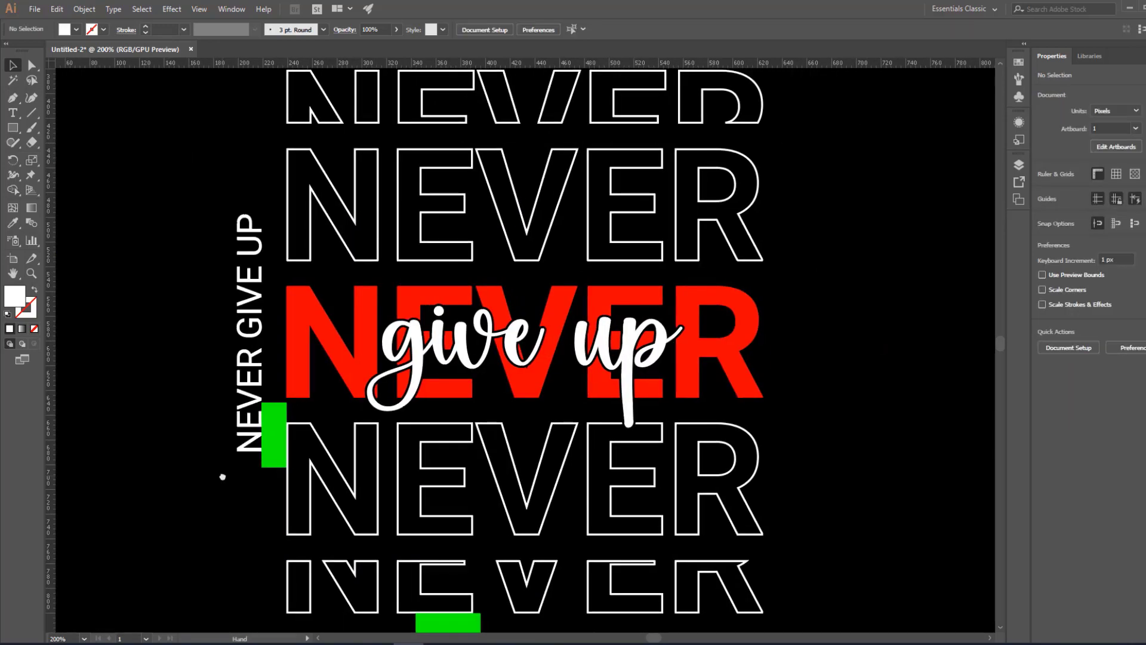
click(254, 302)
click(578, 29)
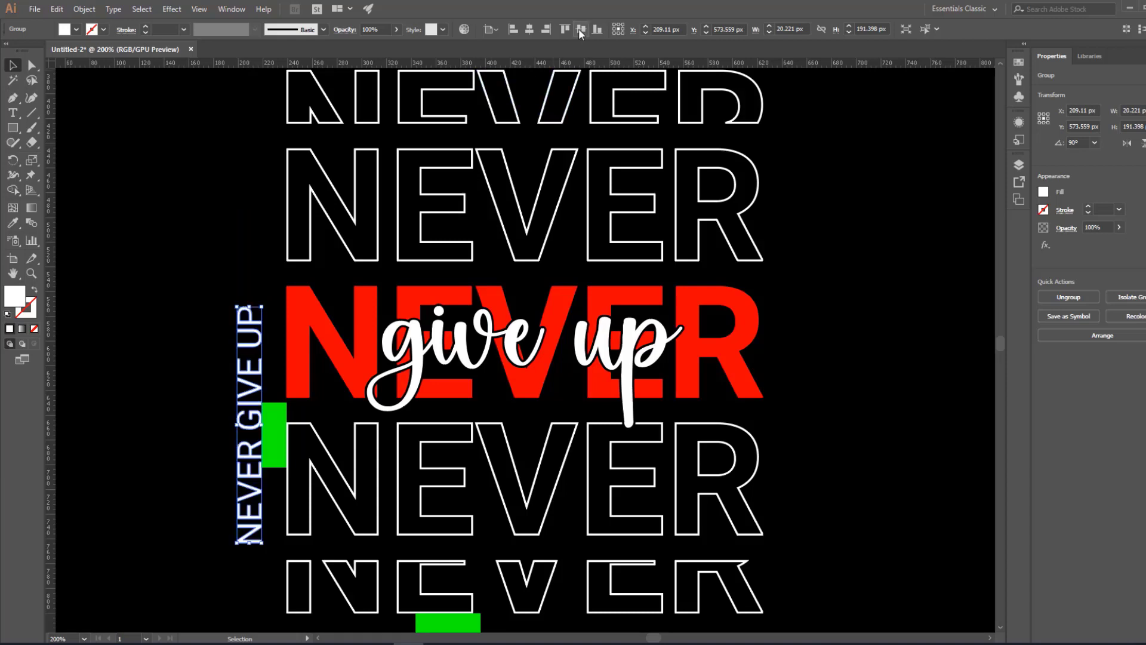
click(160, 392)
Move the upright green spacer from the left side to the right edge of the NEVER rows.
drag(278, 431, 385, 337)
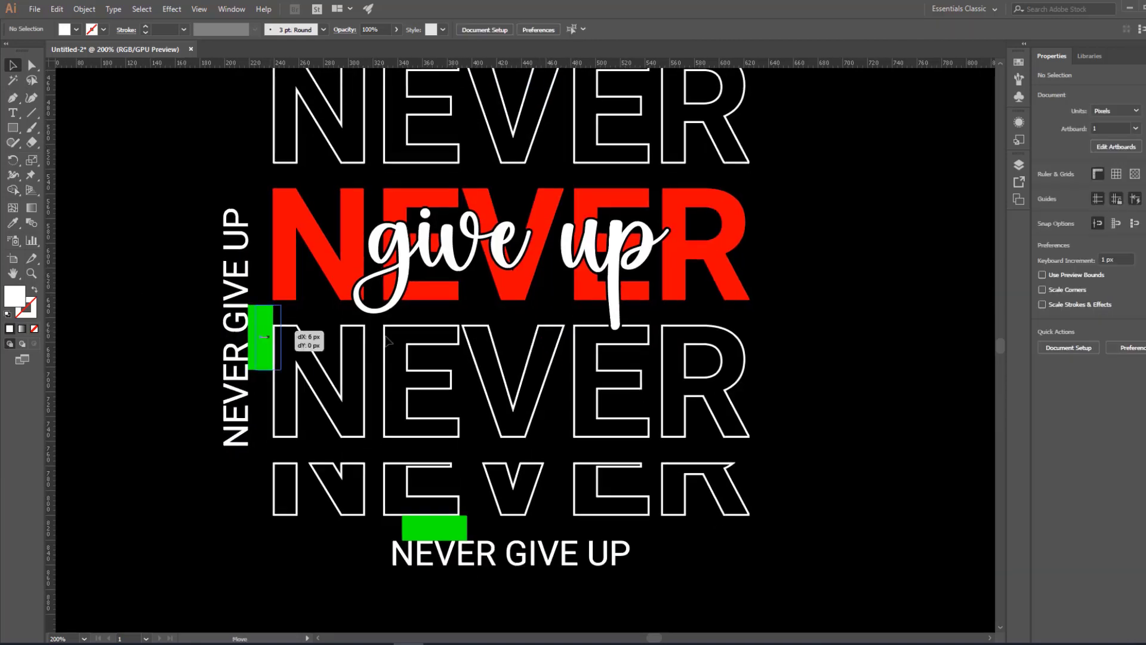
drag(267, 338, 766, 311)
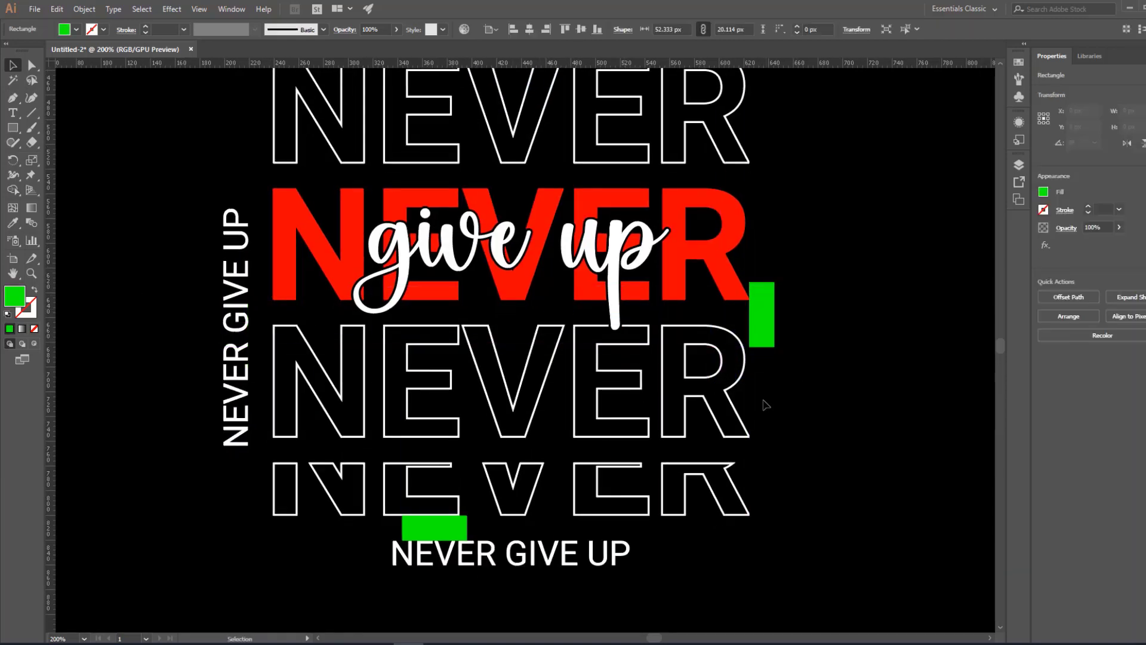
click(766, 405)
Duplicate the upright NEVER GIVE UP to the outer side of the right spacer and rotate the copy 180° to read downward.
drag(254, 336, 788, 343)
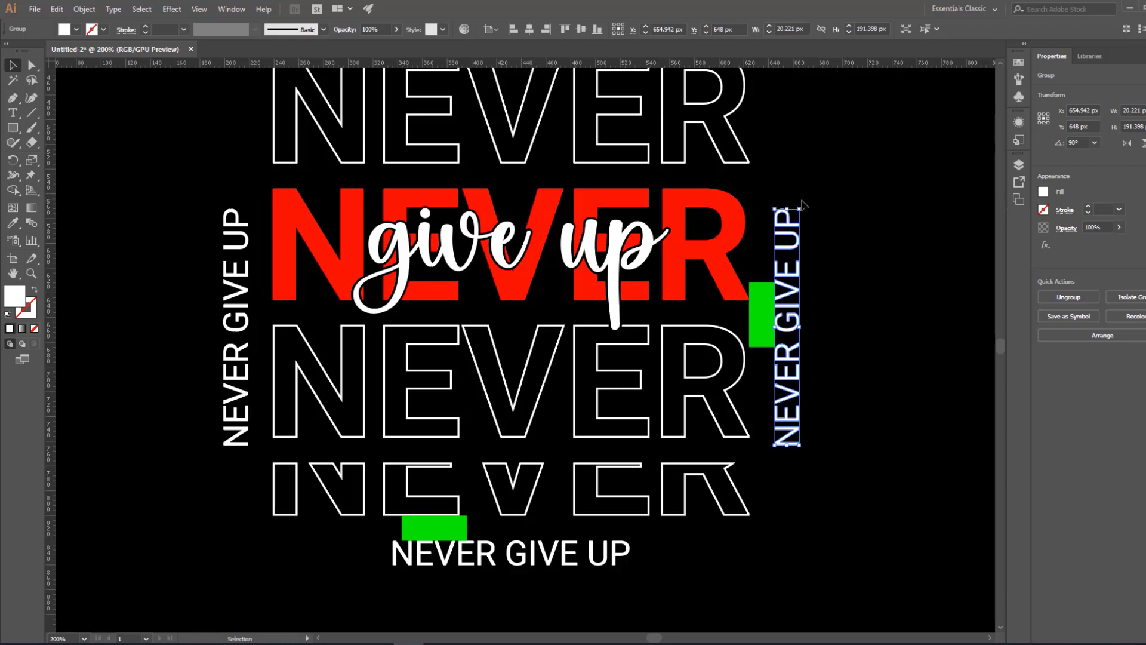
drag(803, 204, 878, 476)
click(878, 476)
Delete the green spacers beside and below the NEVER rows.
click(761, 333)
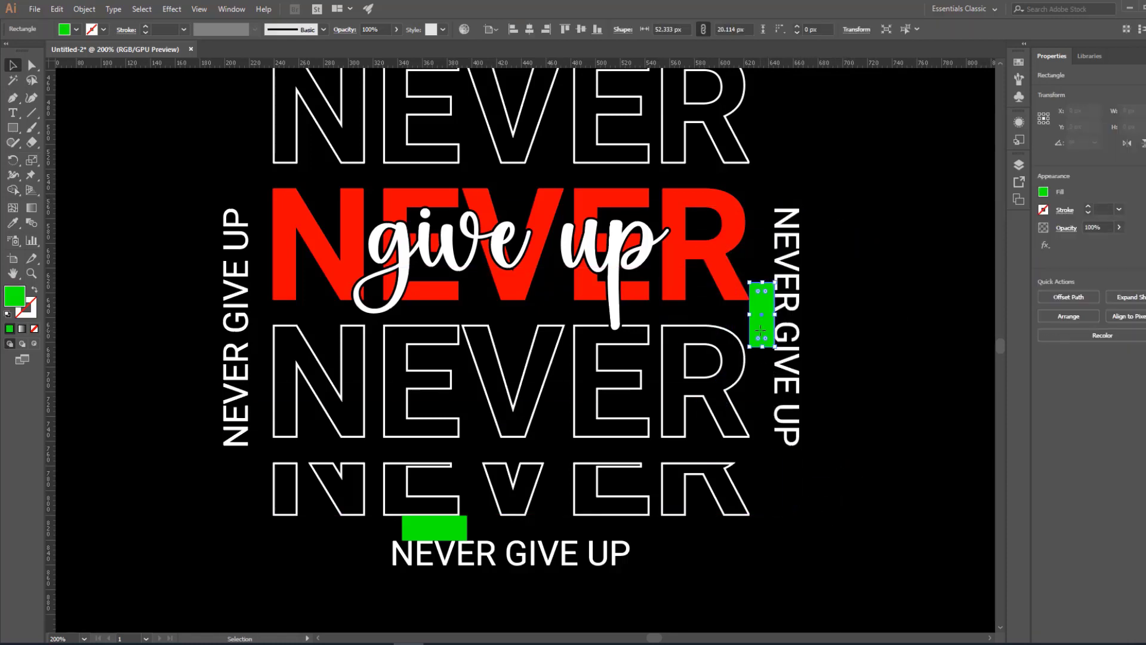
key(BackSpace)
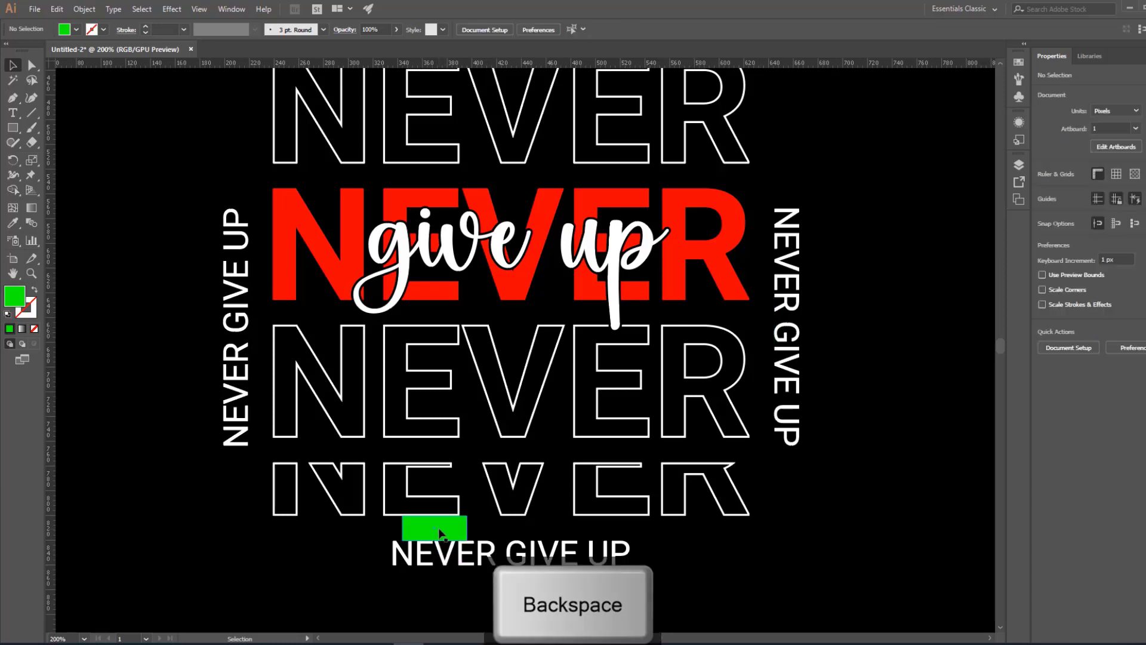
click(438, 528)
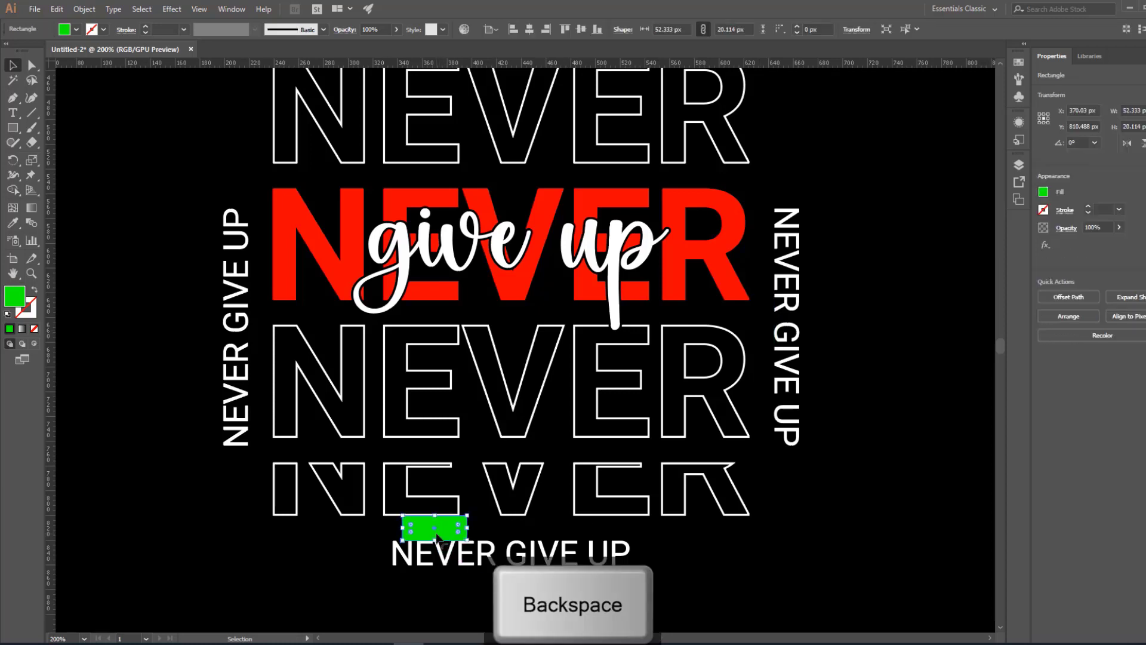
key(BackSpace)
key(z)
alt+click(520, 263)
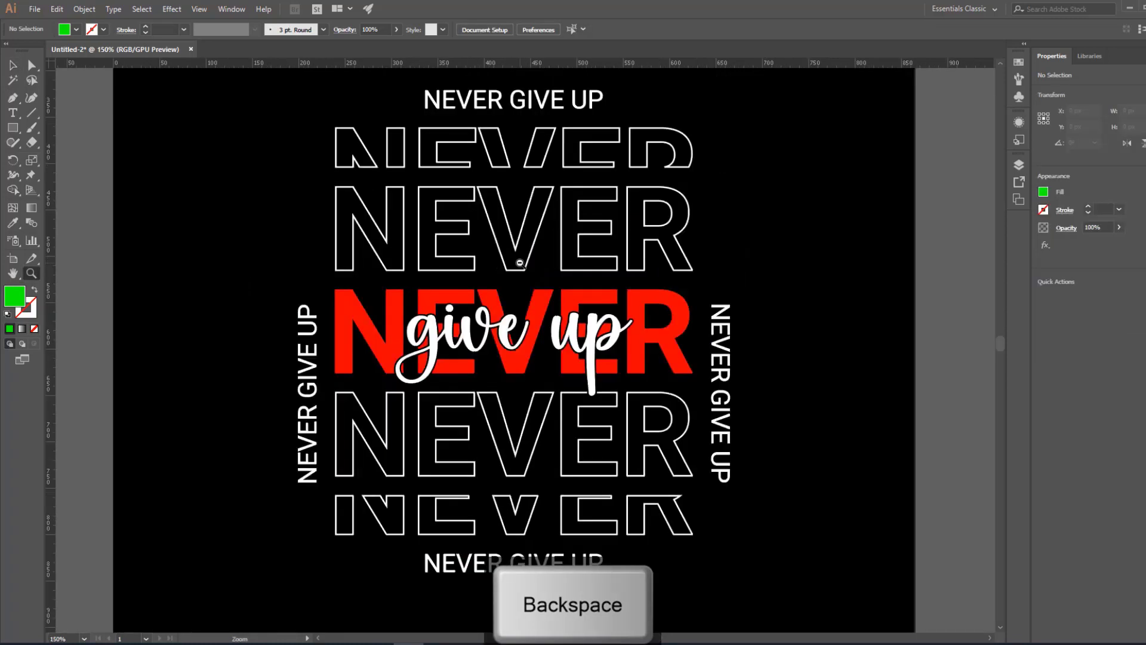
alt+click(519, 263)
drag(514, 397, 433, 418)
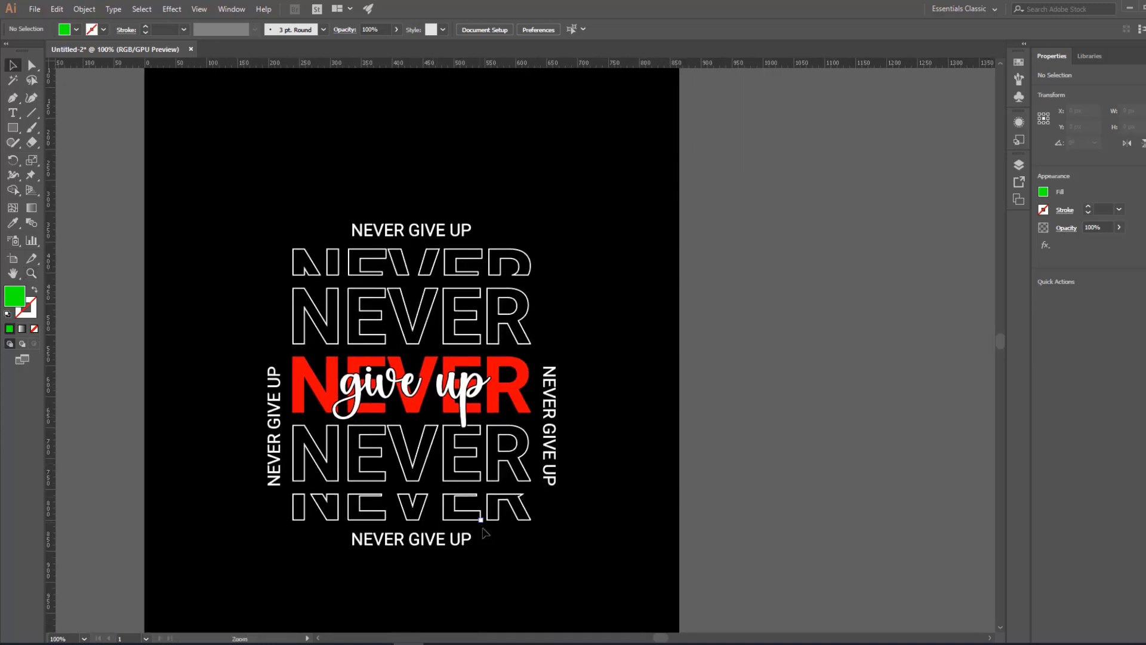
key(h)
Group the NEVER rows, the script and the top and bottom NEVER GIVE UP lines, and centre the group vertically on the artboard.
drag(375, 616, 401, 586)
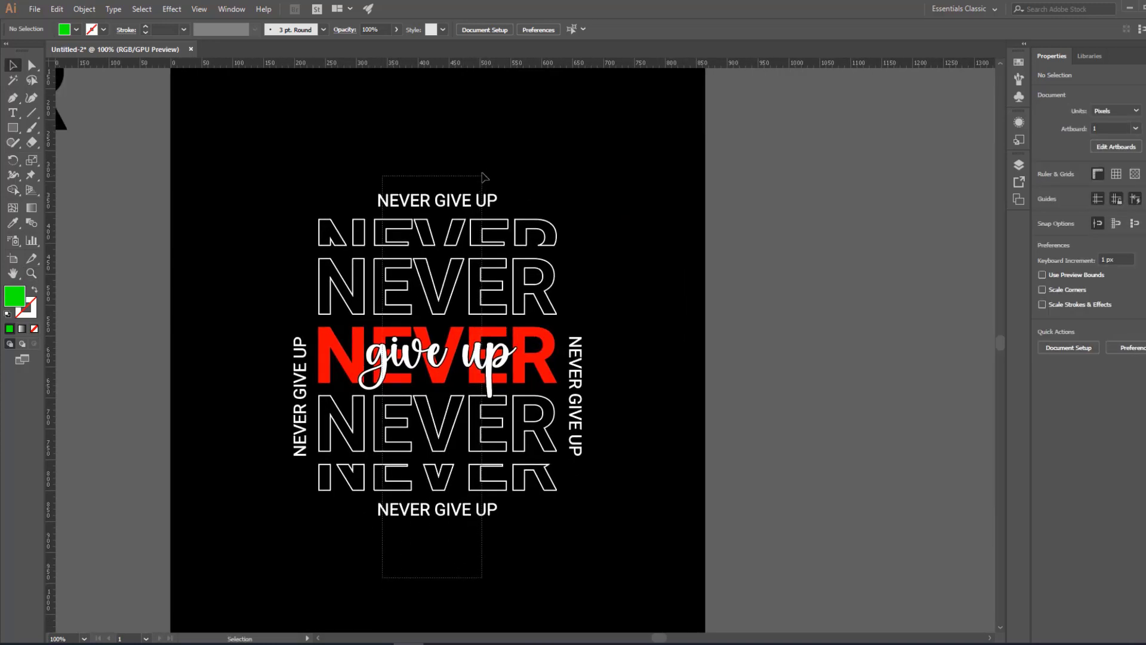
drag(482, 173, 481, 173)
key(ctrl+g)
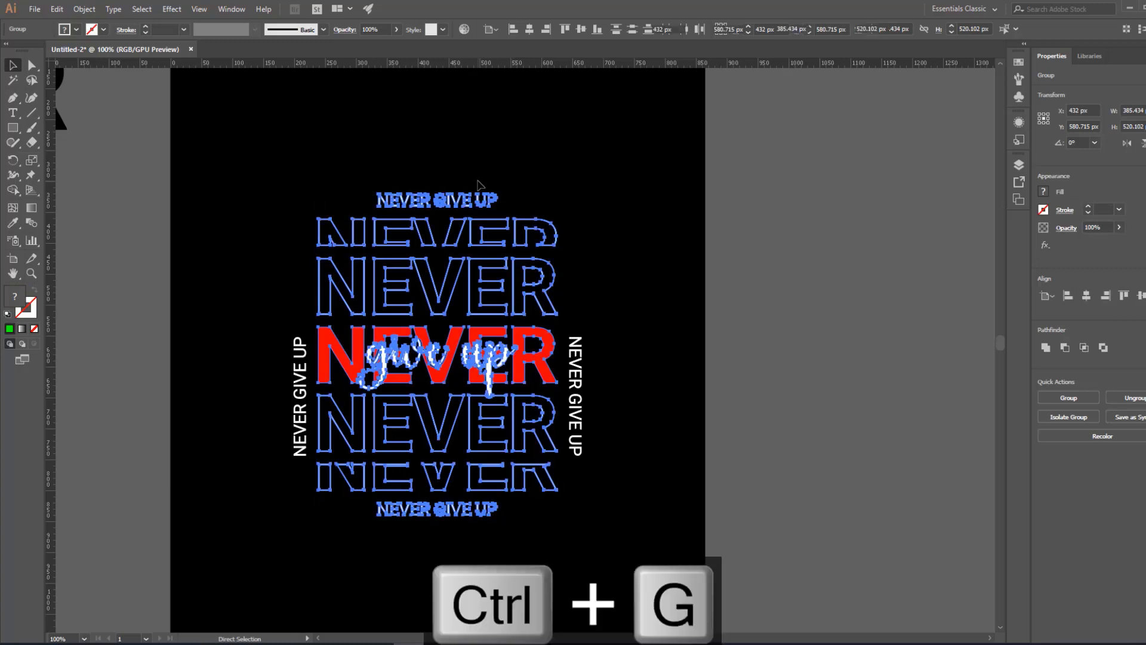
click(583, 31)
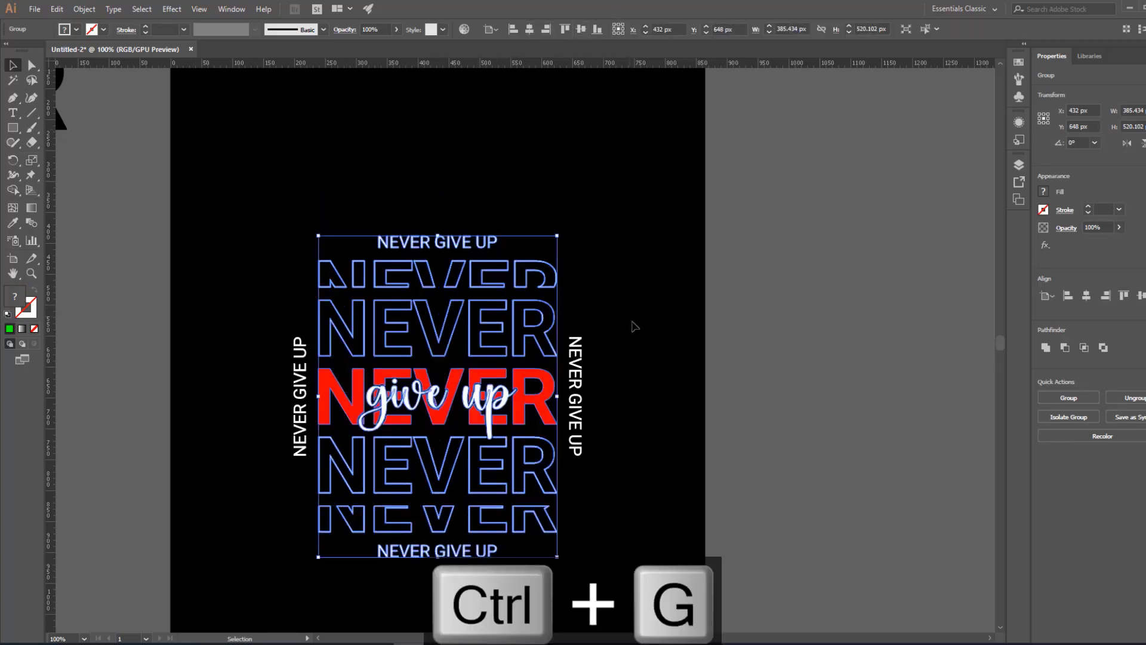
click(632, 325)
drag(631, 383, 647, 344)
click(594, 382)
shift+click(321, 378)
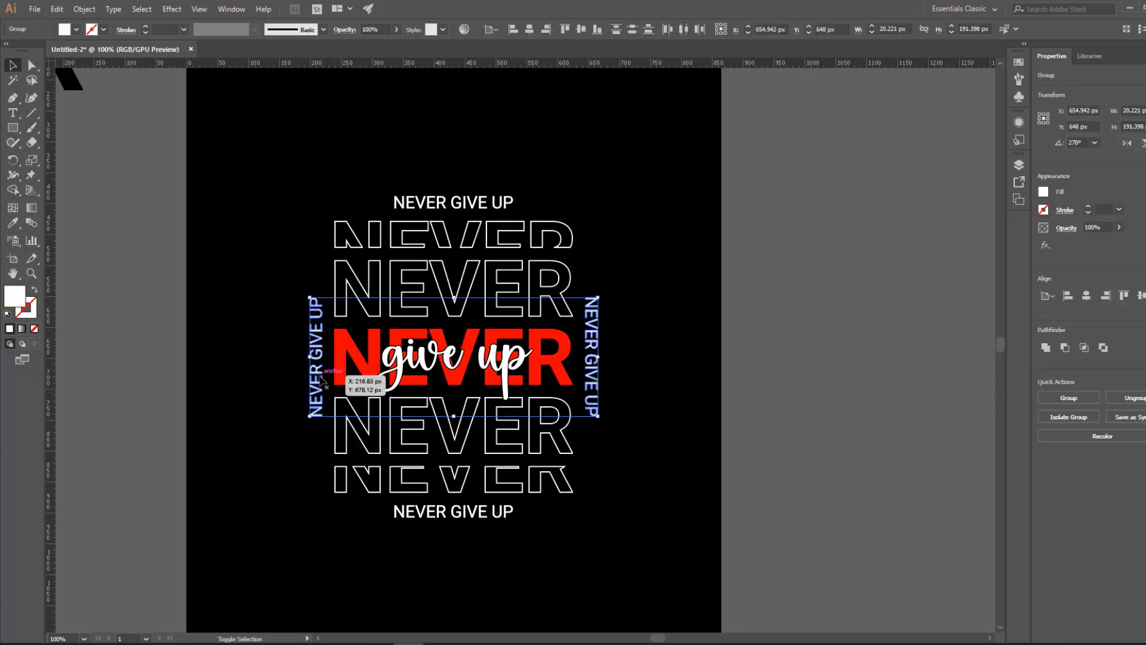
click(633, 455)
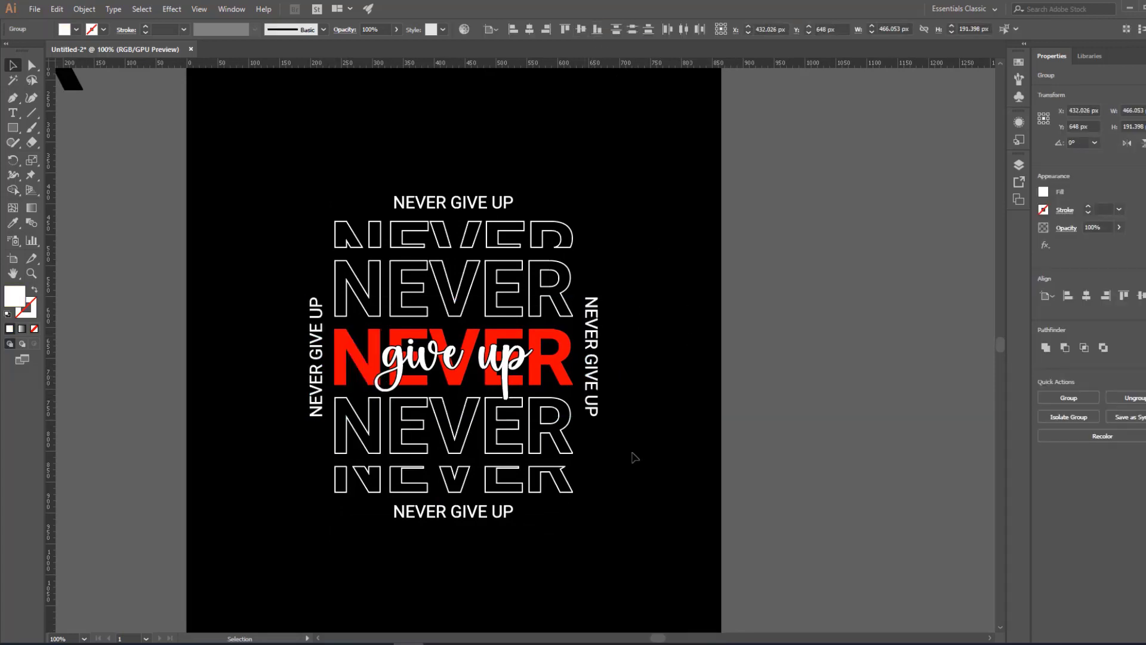
drag(636, 434, 661, 420)
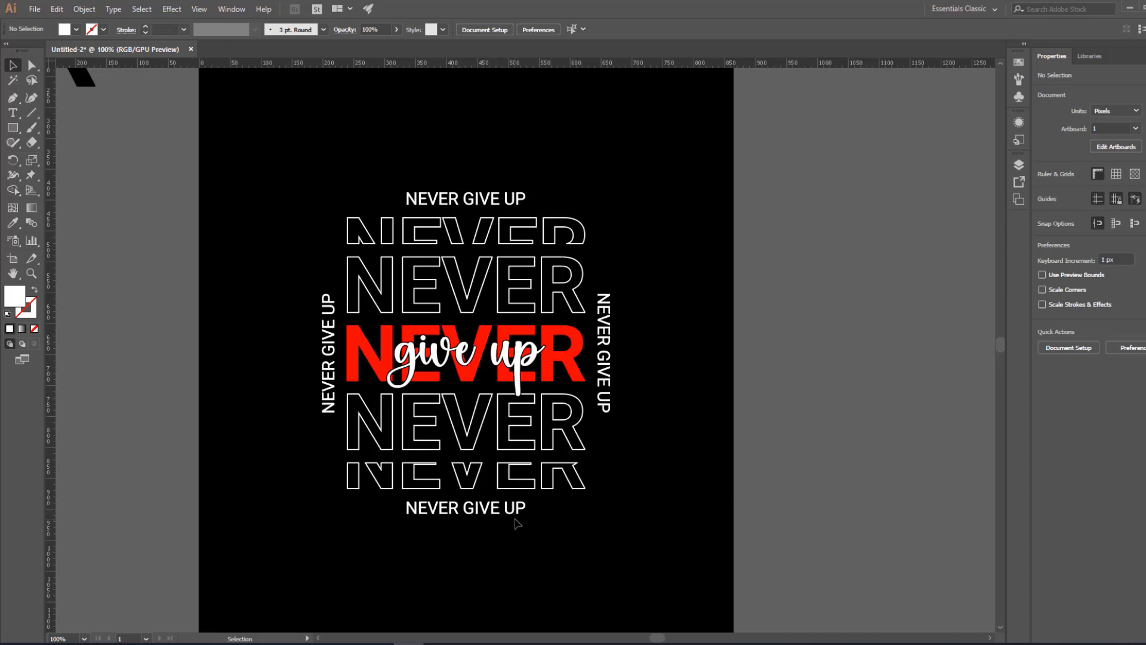
Ungroup the central block of NEVER rows and small top and bottom lines.
click(481, 513)
right_click(480, 526)
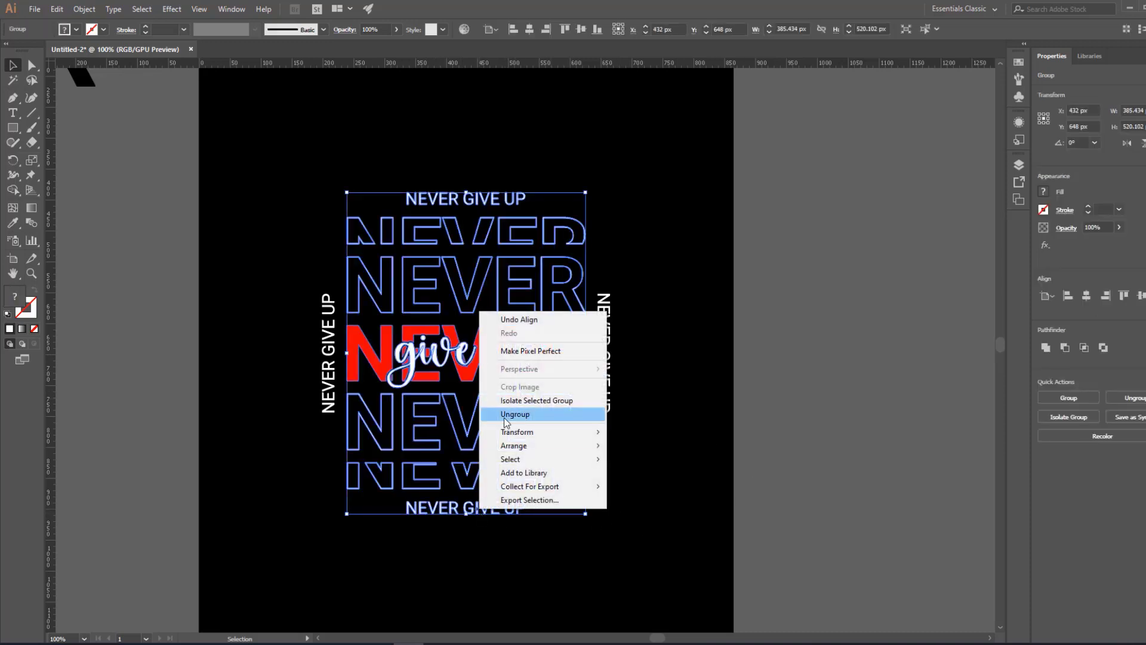
click(535, 532)
Set the fill of all four small NEVER GIVE UP lines to light gray B2B2B2.
click(510, 507)
shift+click(605, 398)
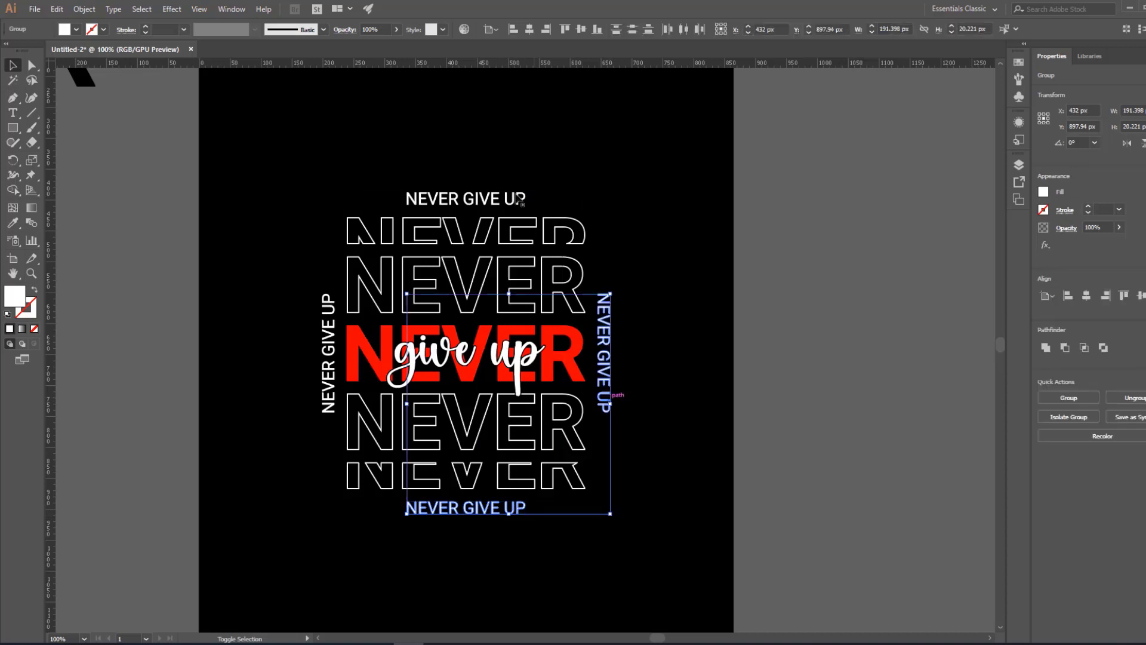
shift+click(492, 197)
shift+click(330, 343)
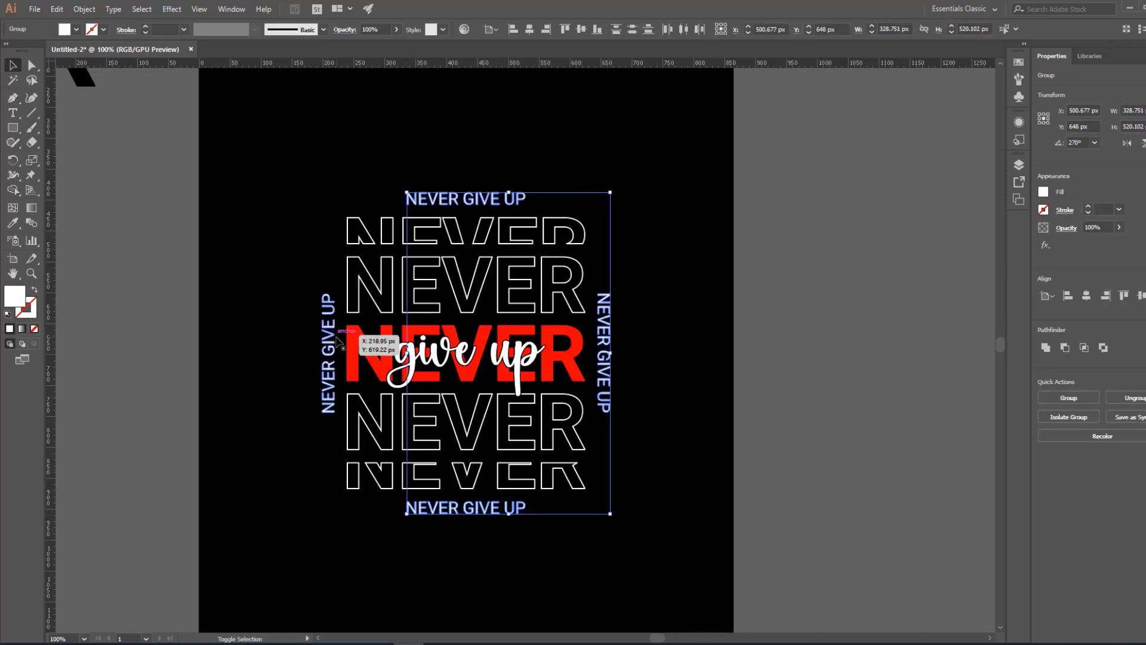
double_click(9, 296)
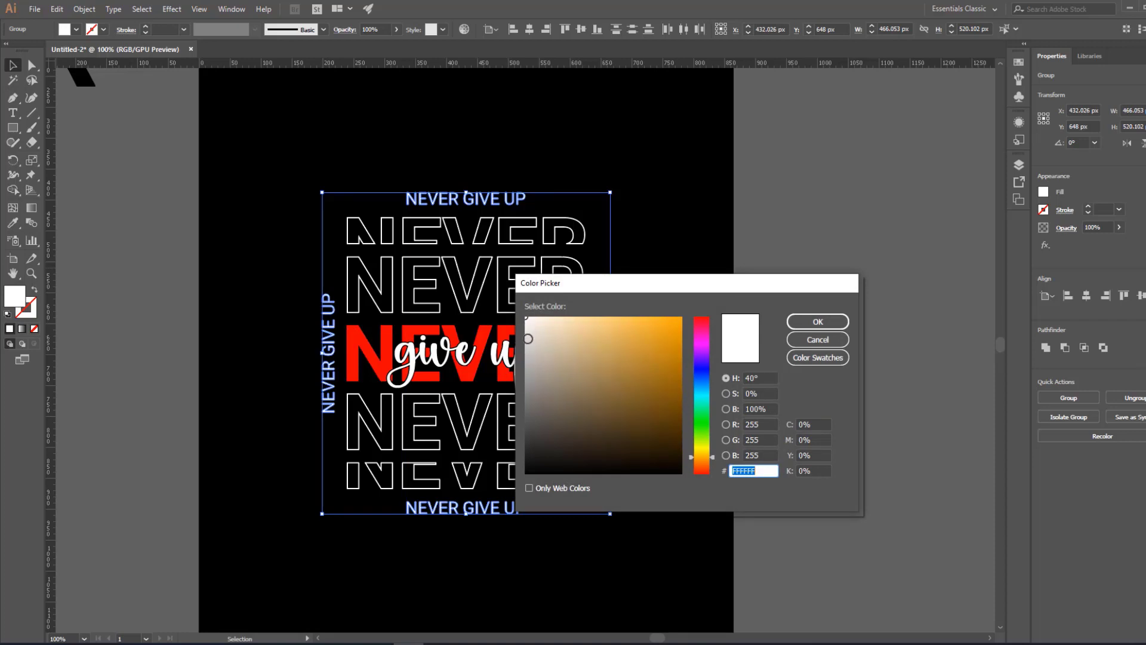
drag(528, 338, 523, 361)
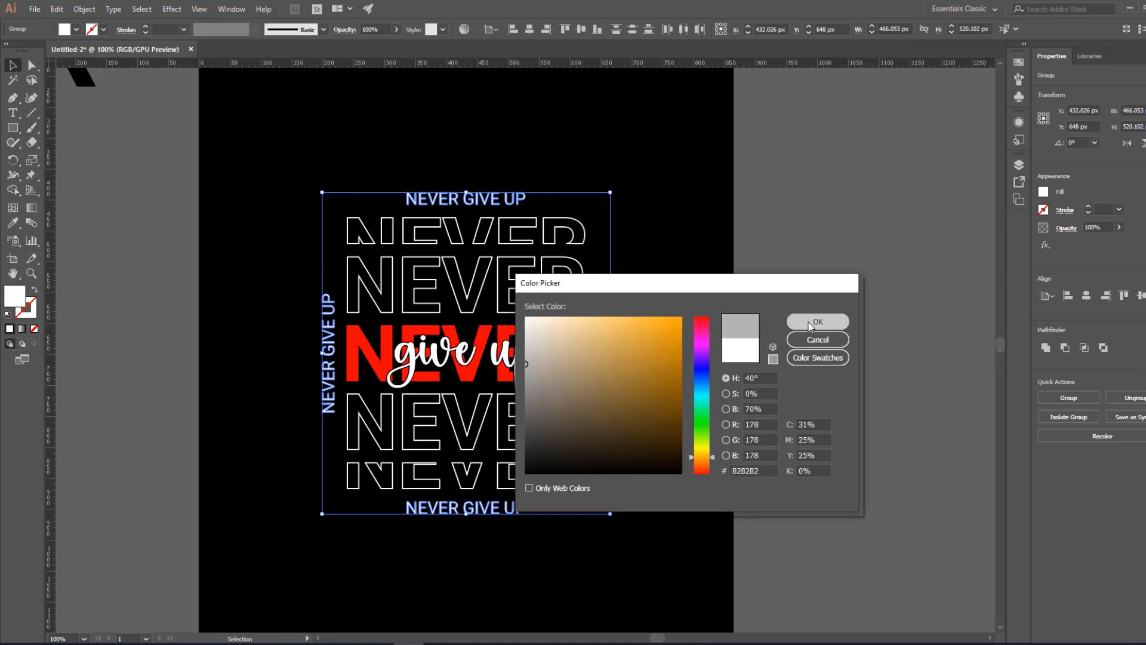
click(791, 325)
click(677, 290)
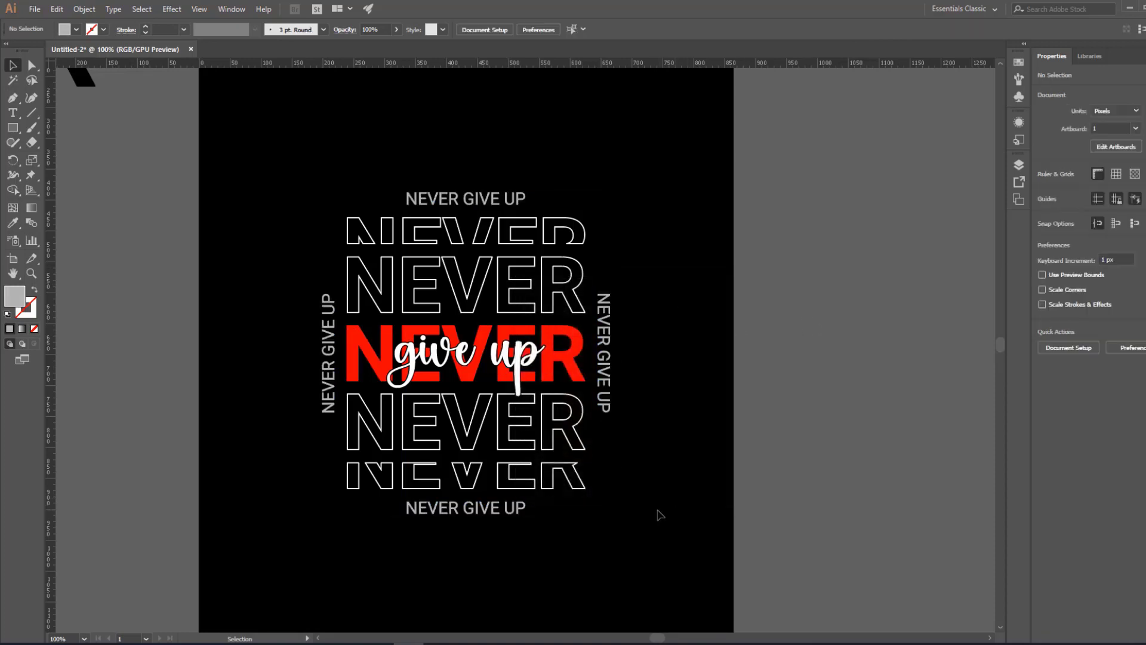
Darken the fill of all four small NEVER GIVE UP lines to gray 9B9B9B.
drag(657, 512, 695, 465)
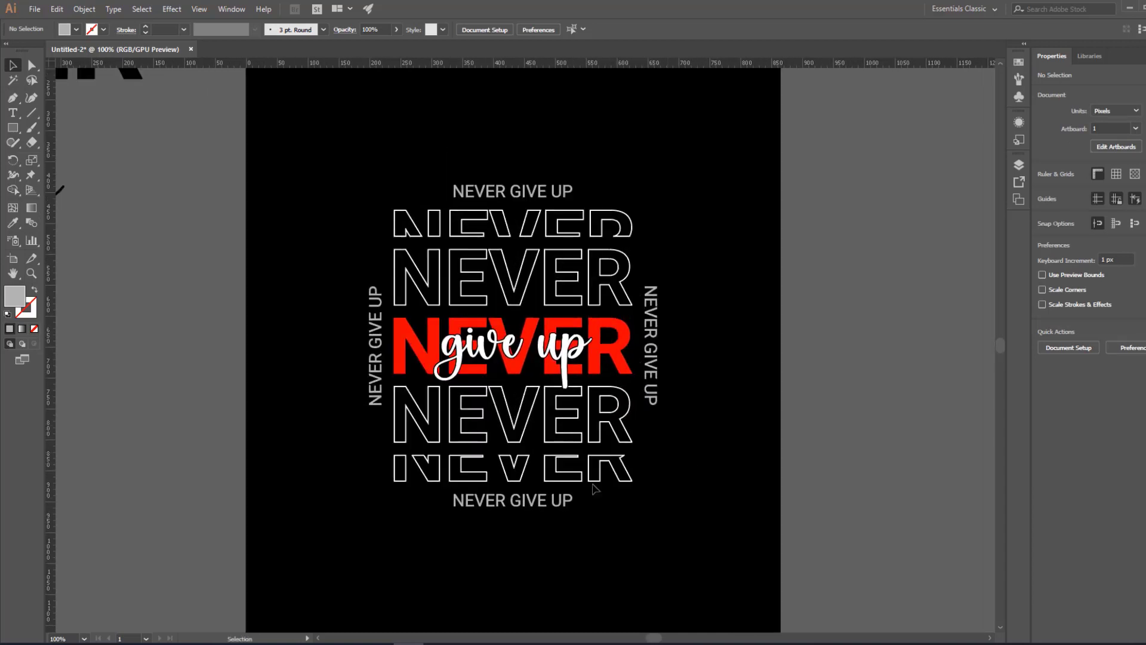
click(525, 499)
shift+click(375, 373)
shift+click(518, 193)
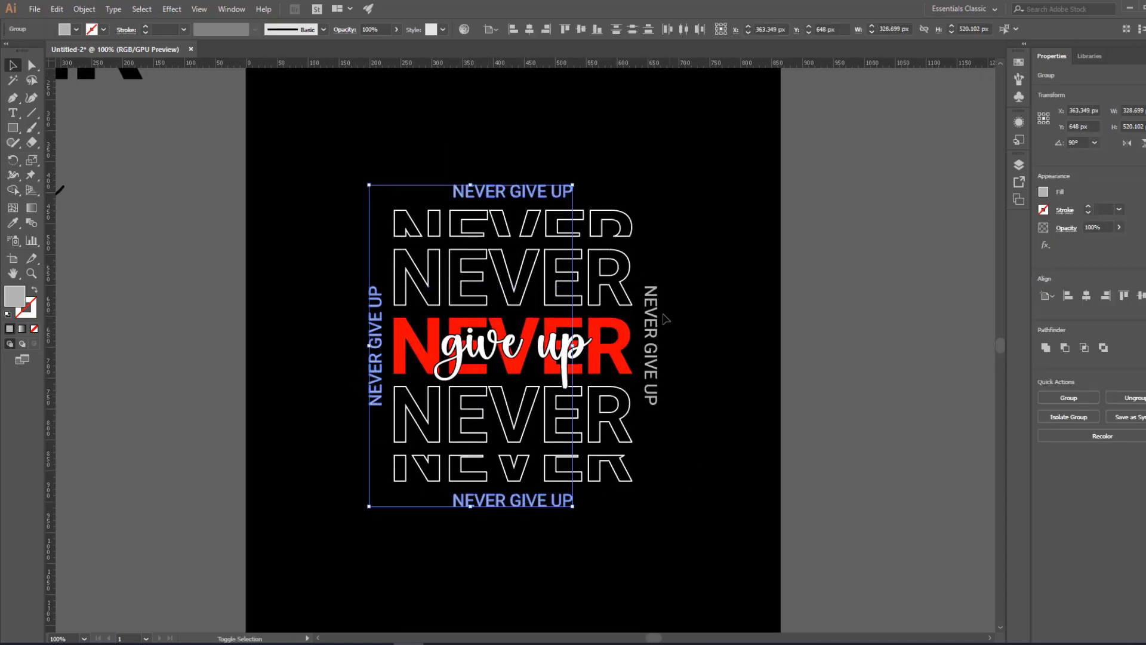
shift+click(652, 322)
double_click(16, 303)
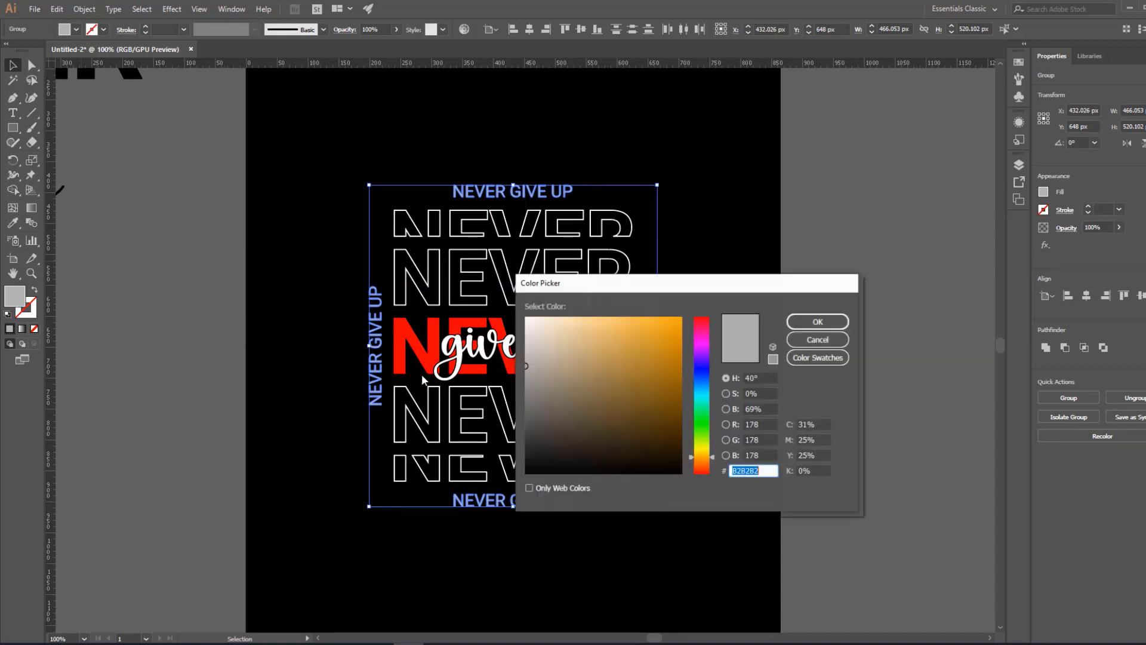
drag(527, 374, 520, 378)
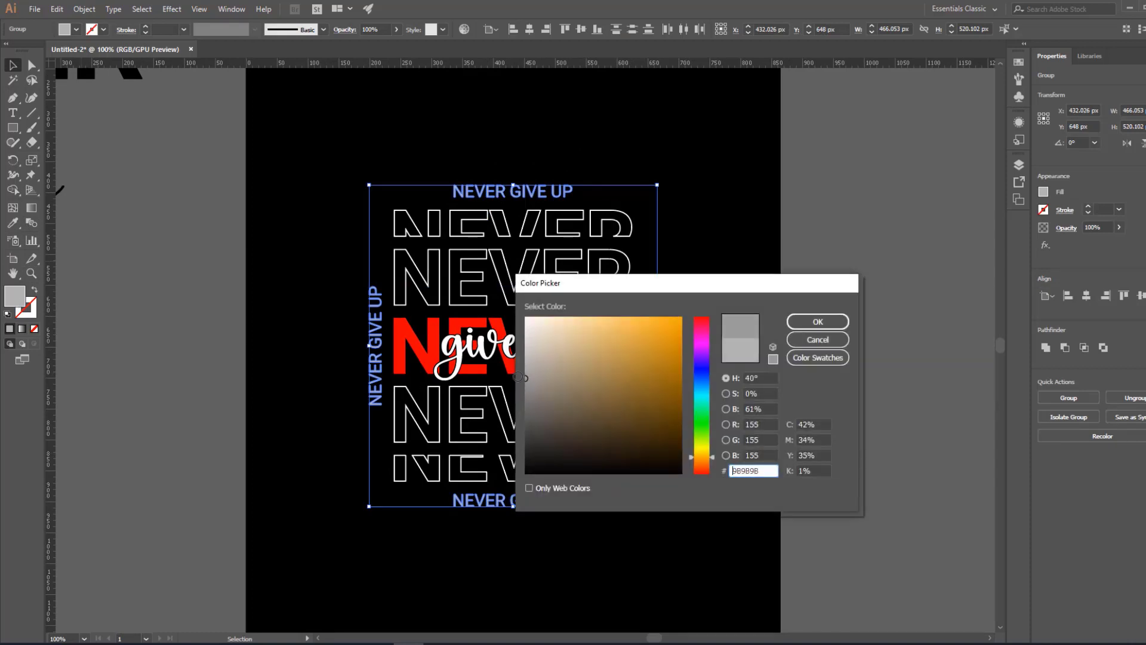
click(818, 321)
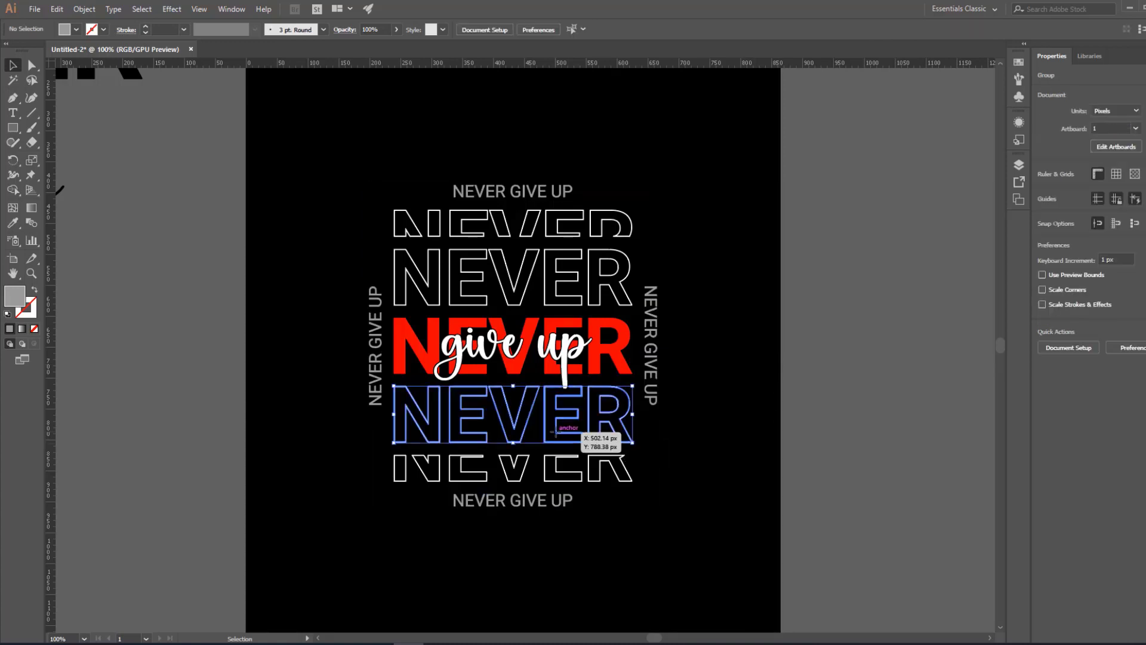
Group the four outlined NEVER rows above and below the red NEVER.
click(592, 435)
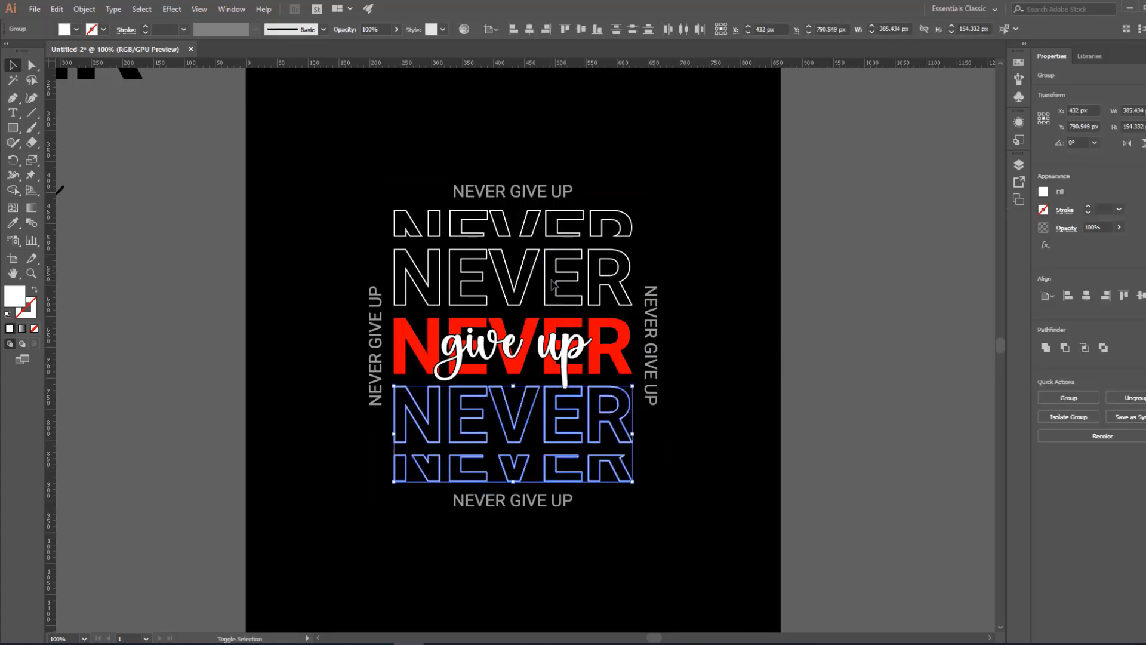
shift+click(567, 269)
shift+click(548, 227)
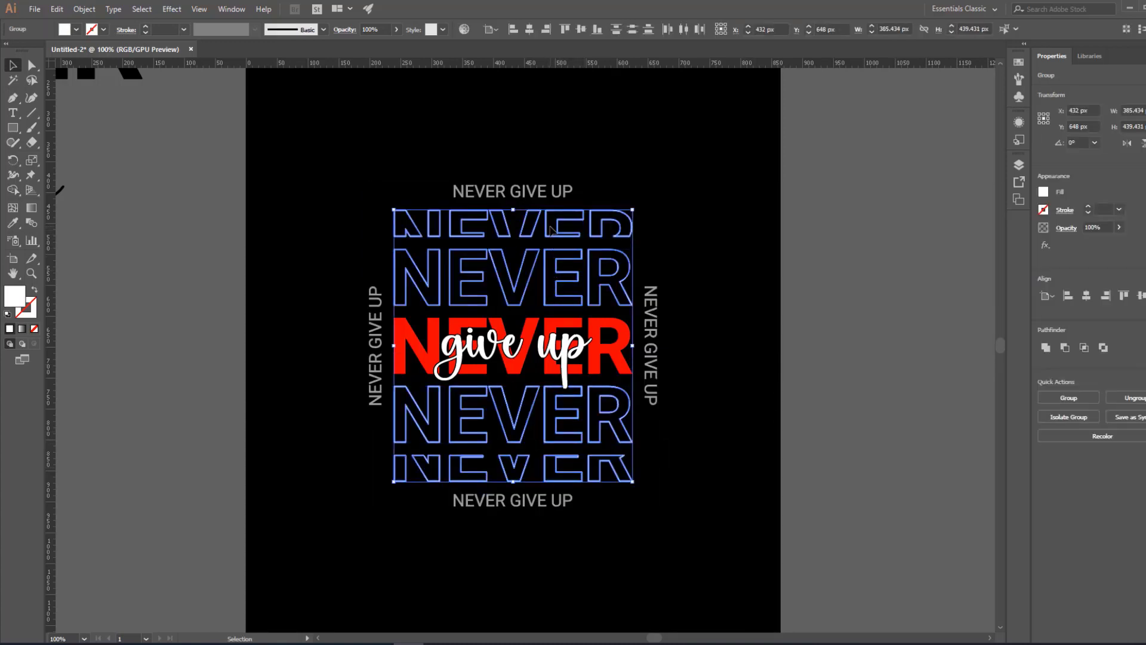
key(ctrl+g)
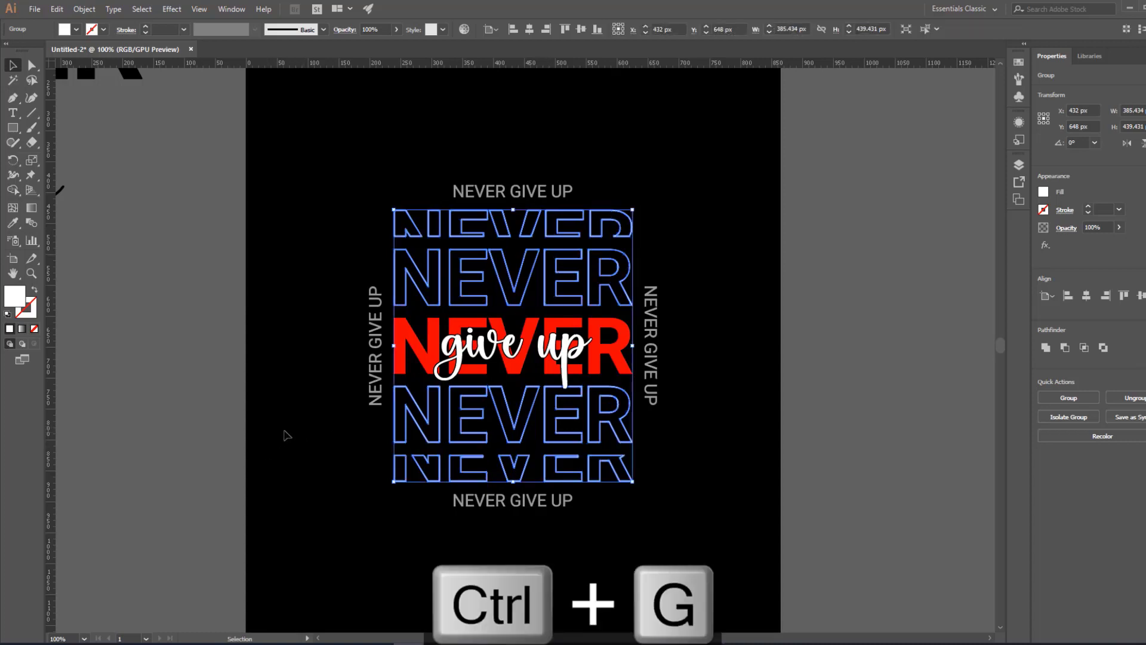
Sample the gray of the small NEVER GIVE UP lines for the outlined NEVER rows and darken their fill to 828282.
key(i)
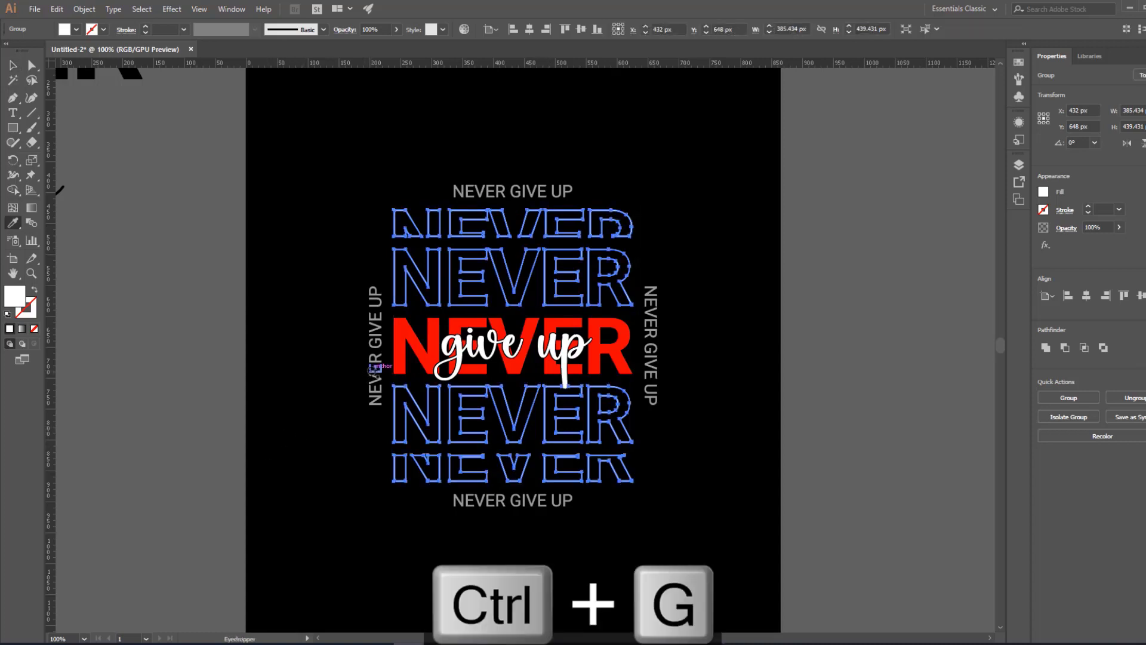
click(371, 369)
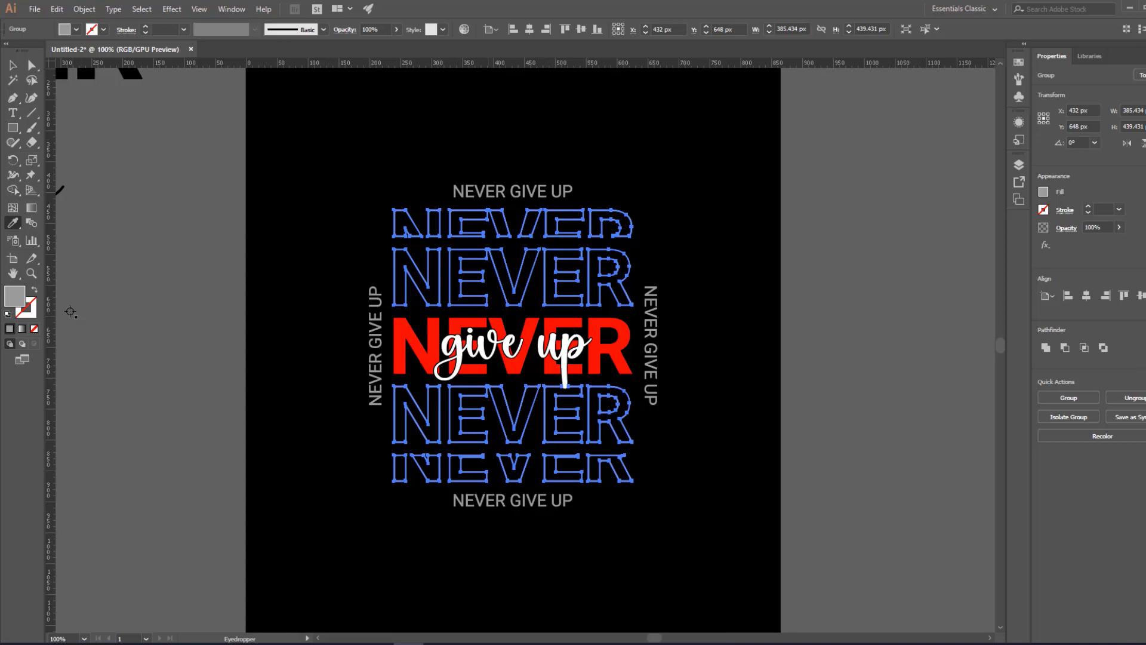
double_click(27, 297)
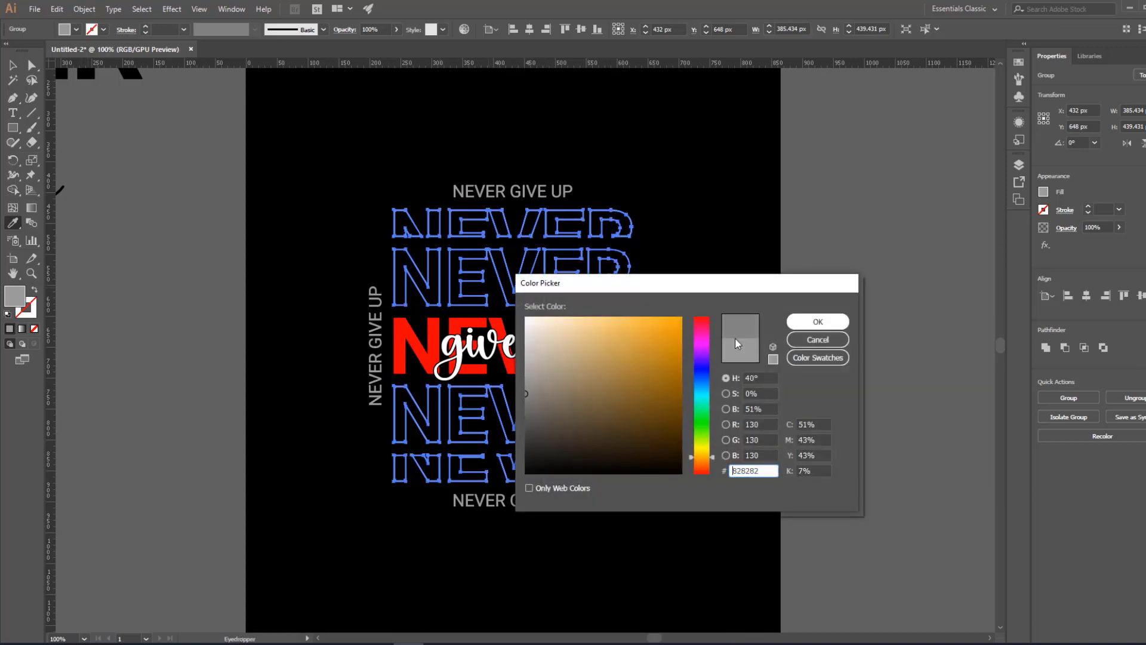
click(526, 394)
click(818, 321)
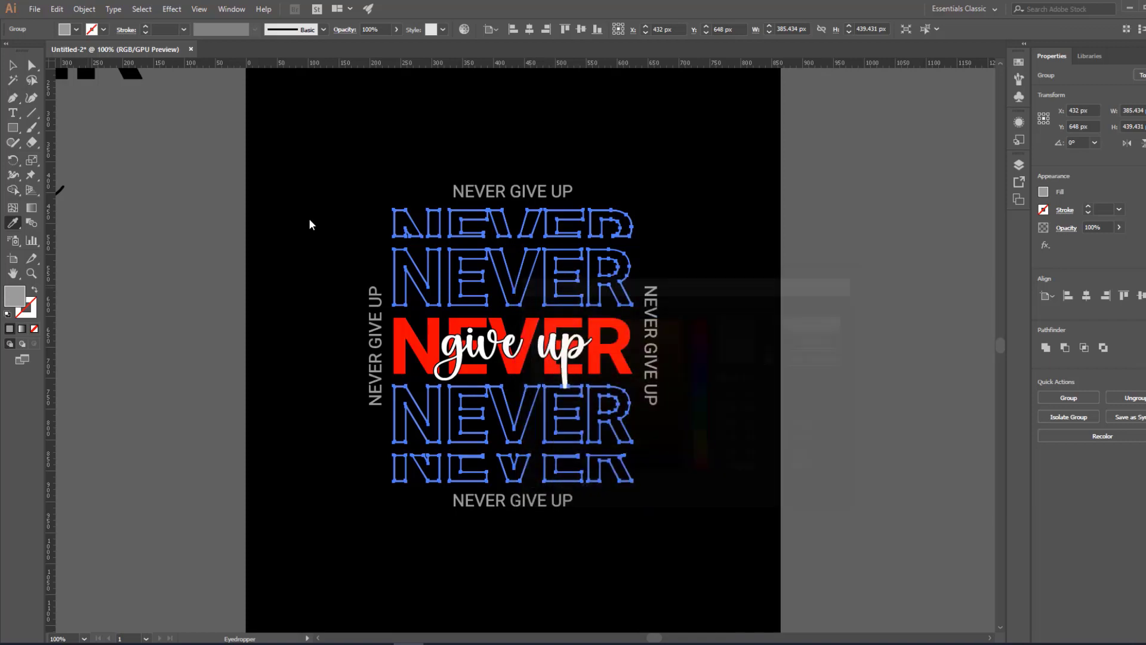
key(v)
click(324, 232)
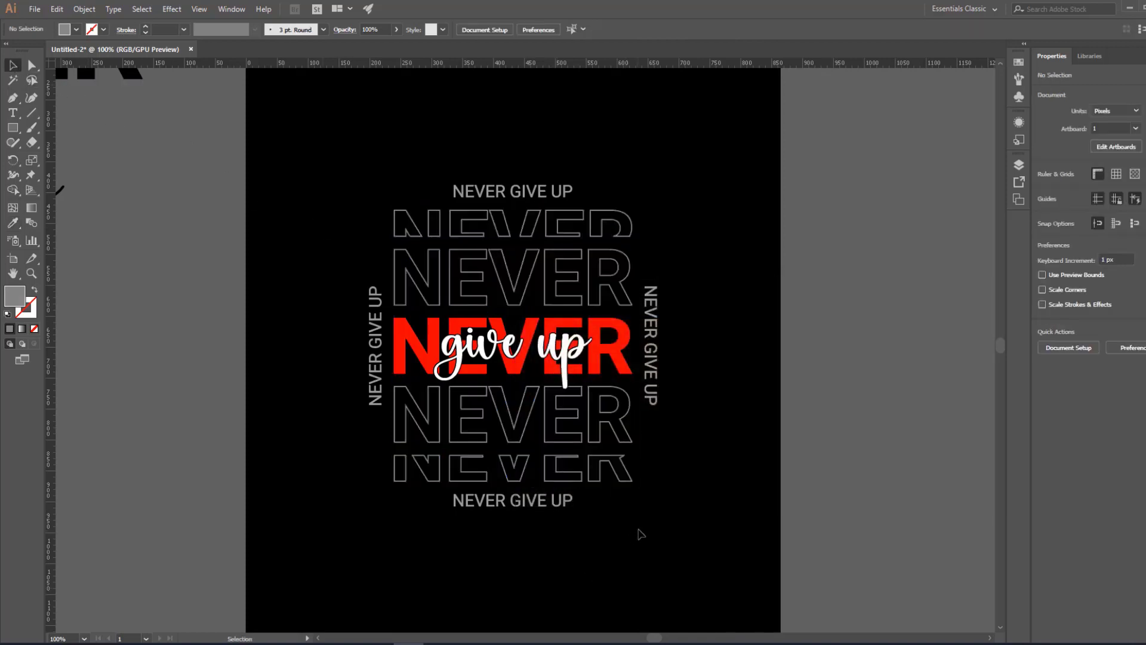
Expand the whole design, including all NEVER rows, the script and the small lines, and group it.
drag(701, 454, 658, 437)
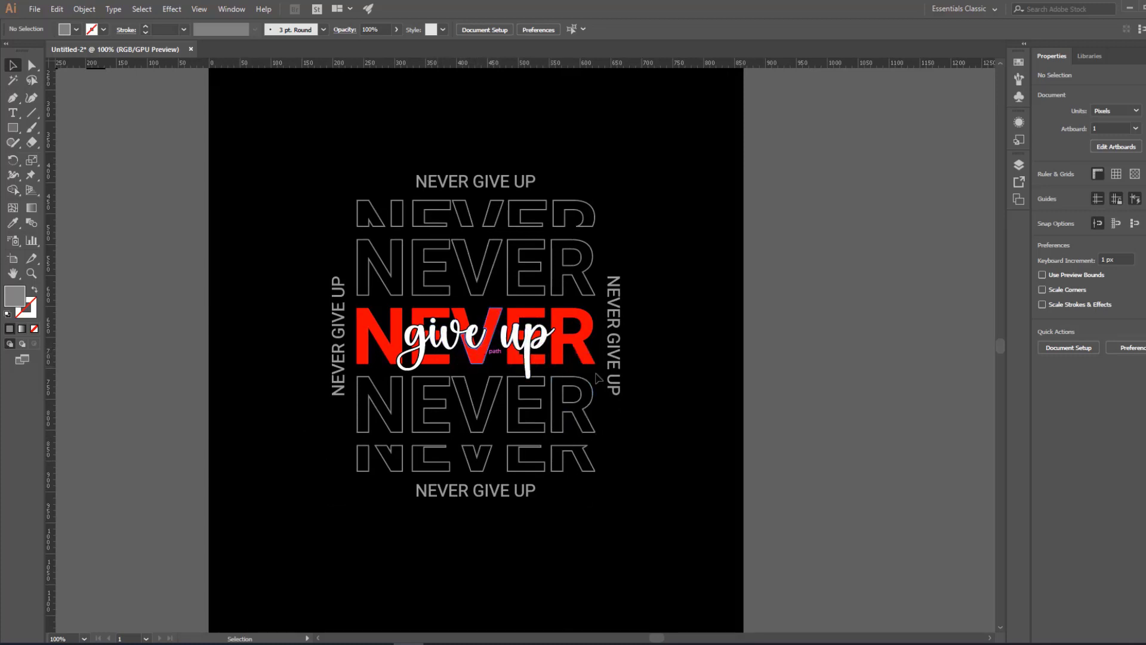
drag(272, 155, 681, 590)
click(83, 9)
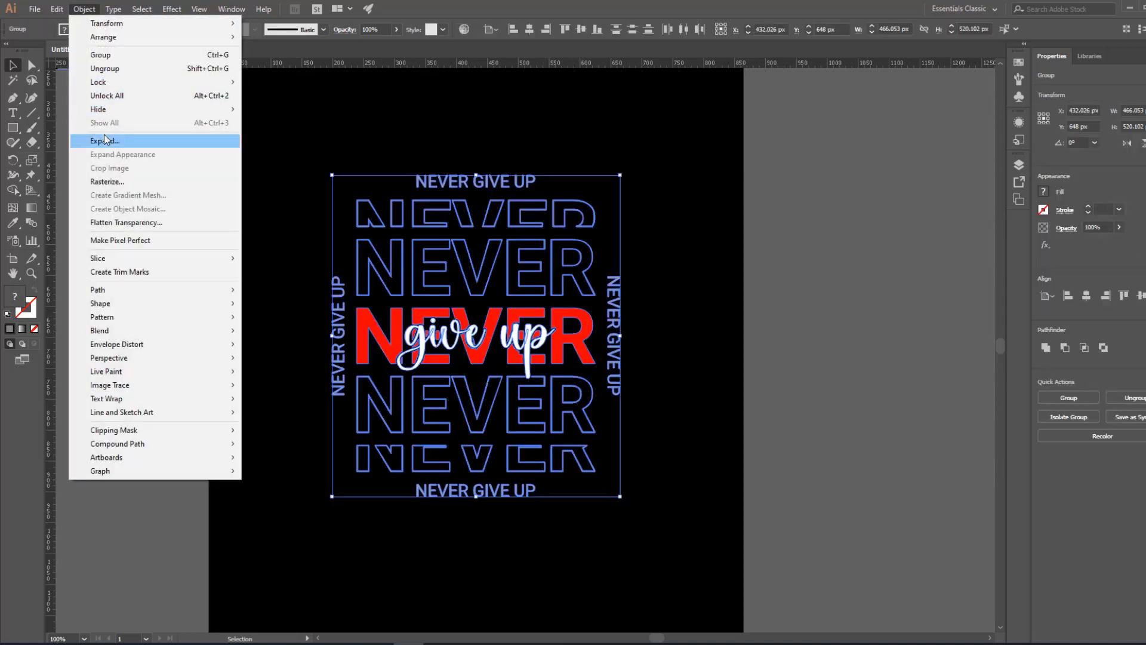
click(104, 137)
key(ctrl+g)
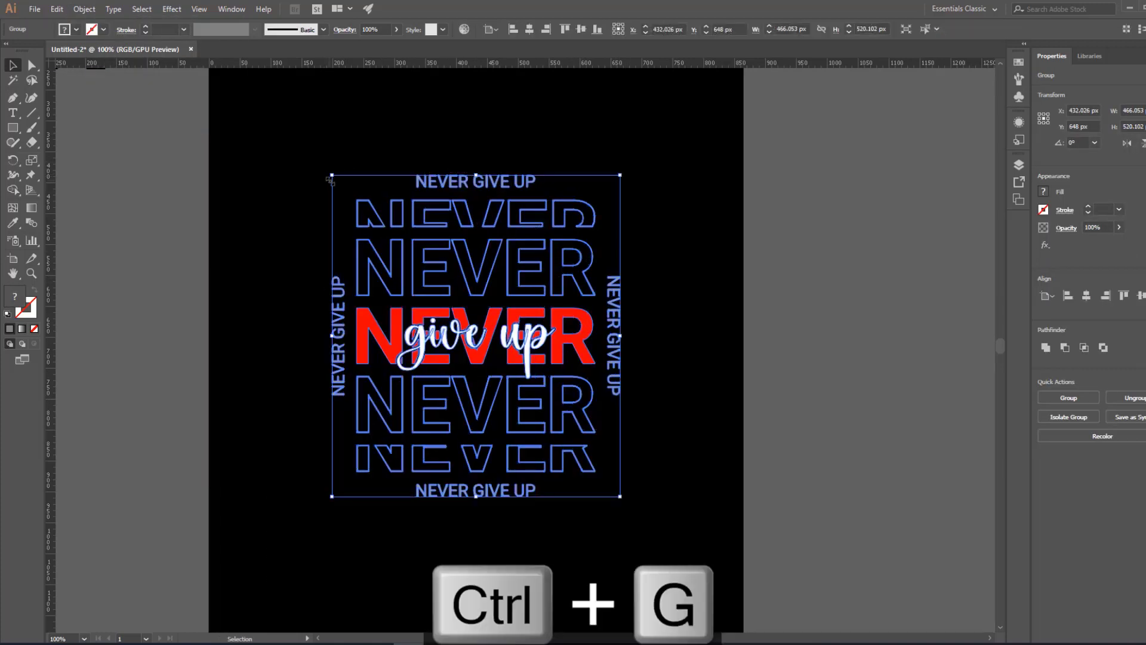
Scale the grouped design down to about 172 × 191 px and centre it vertically on the artboard.
drag(329, 175, 423, 276)
click(580, 30)
key(z)
click(482, 346)
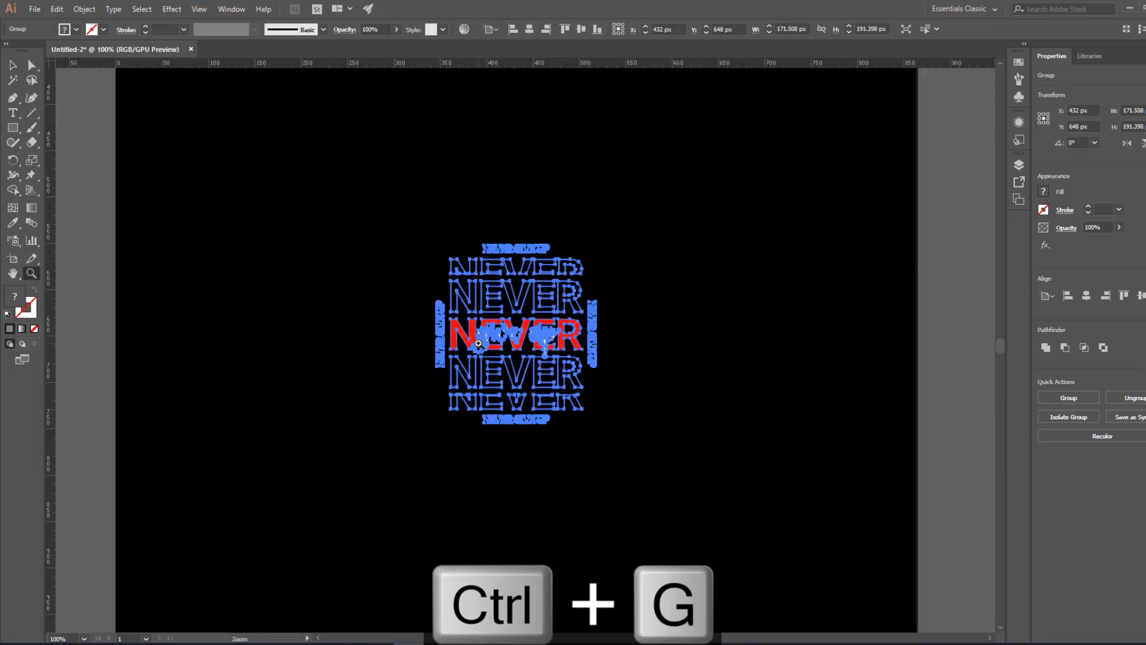
click(584, 340)
click(583, 340)
drag(496, 340, 676, 348)
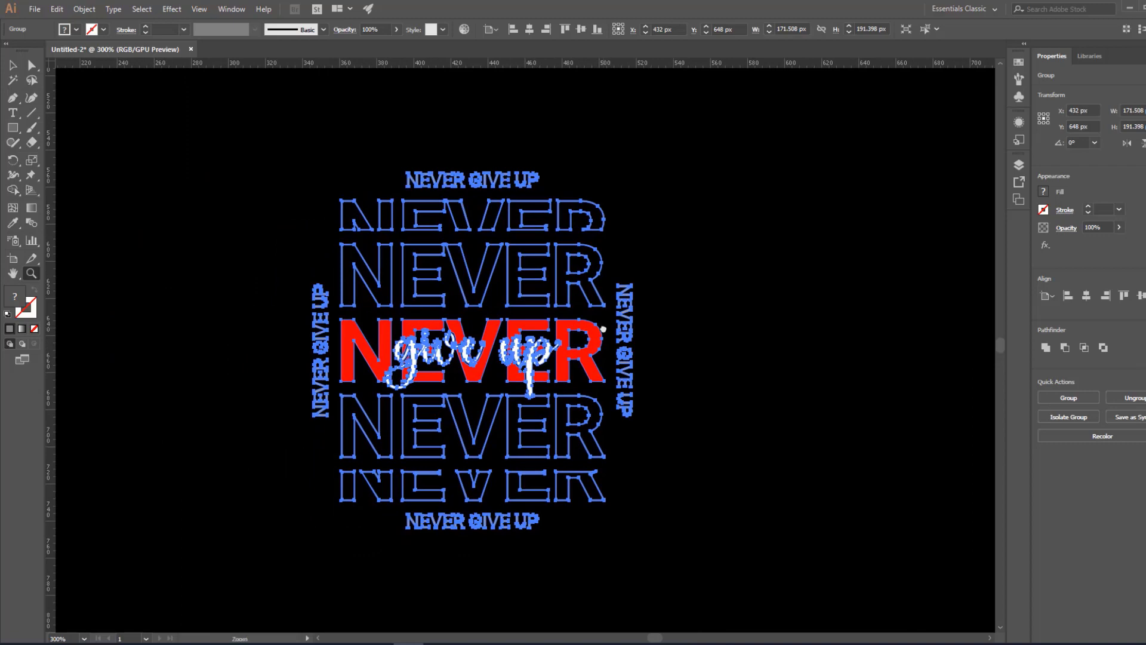
click(524, 351)
key(b)
click(752, 386)
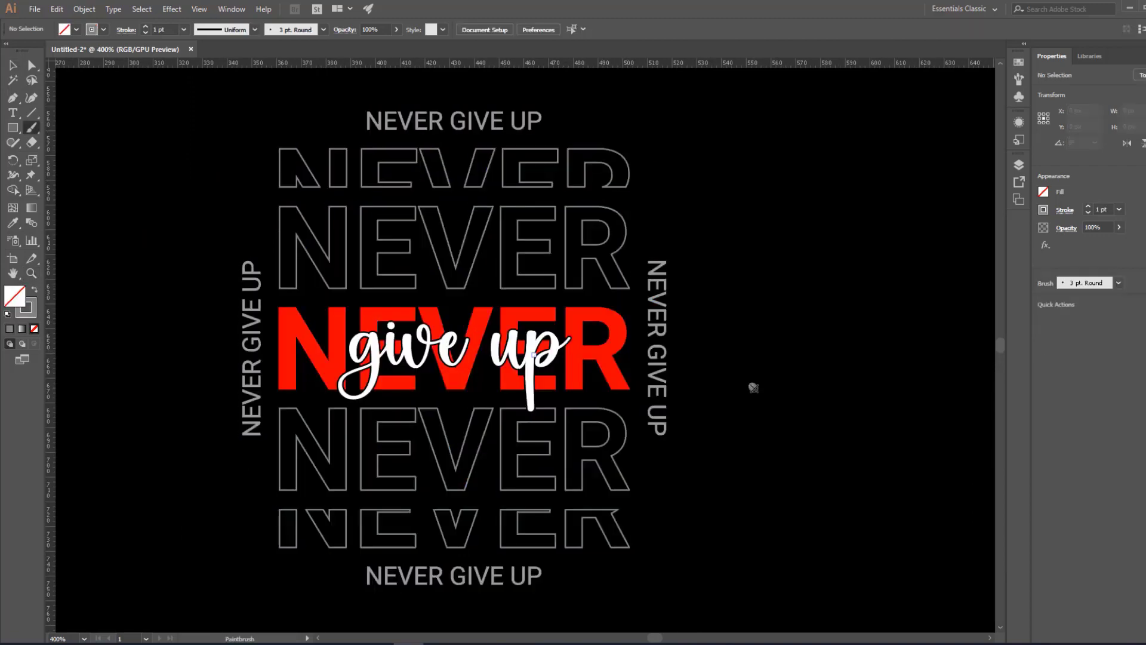
drag(779, 446, 825, 451)
key(v)
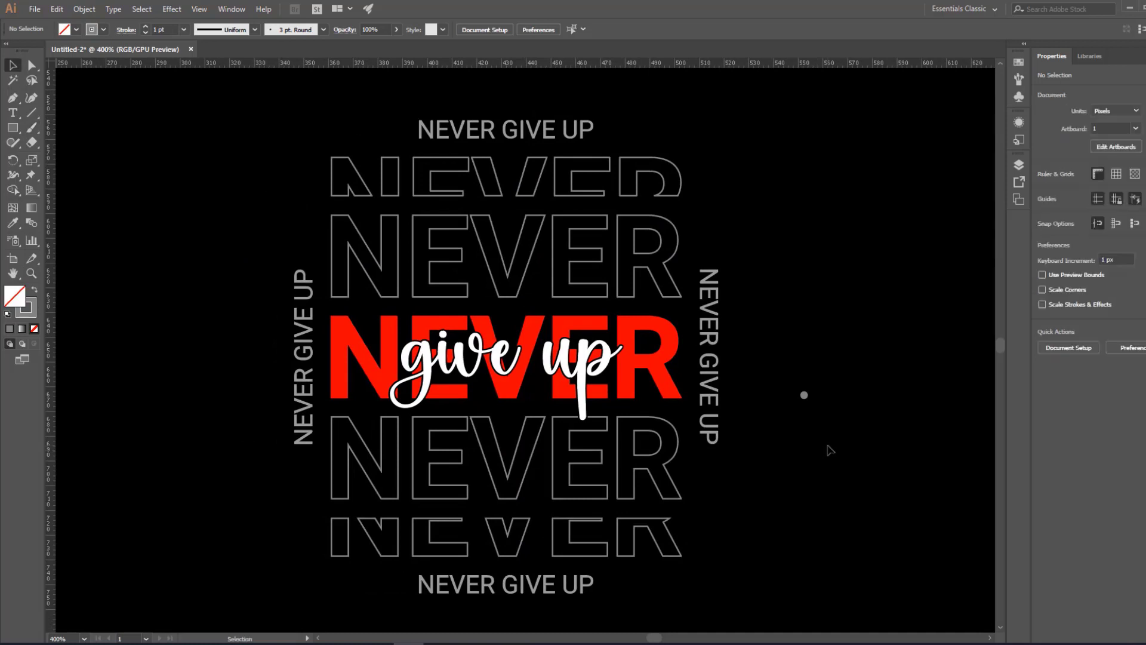
drag(835, 370, 783, 437)
key(BackSpace)
scroll(811, 474, left, 2)
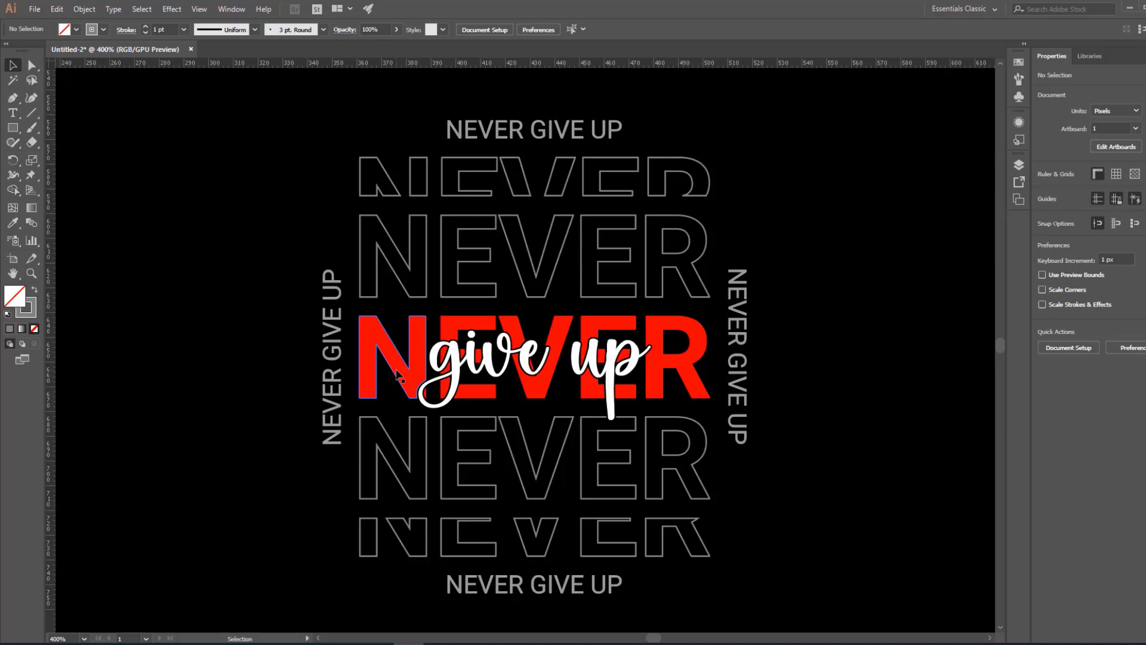
key(z)
alt+click(548, 370)
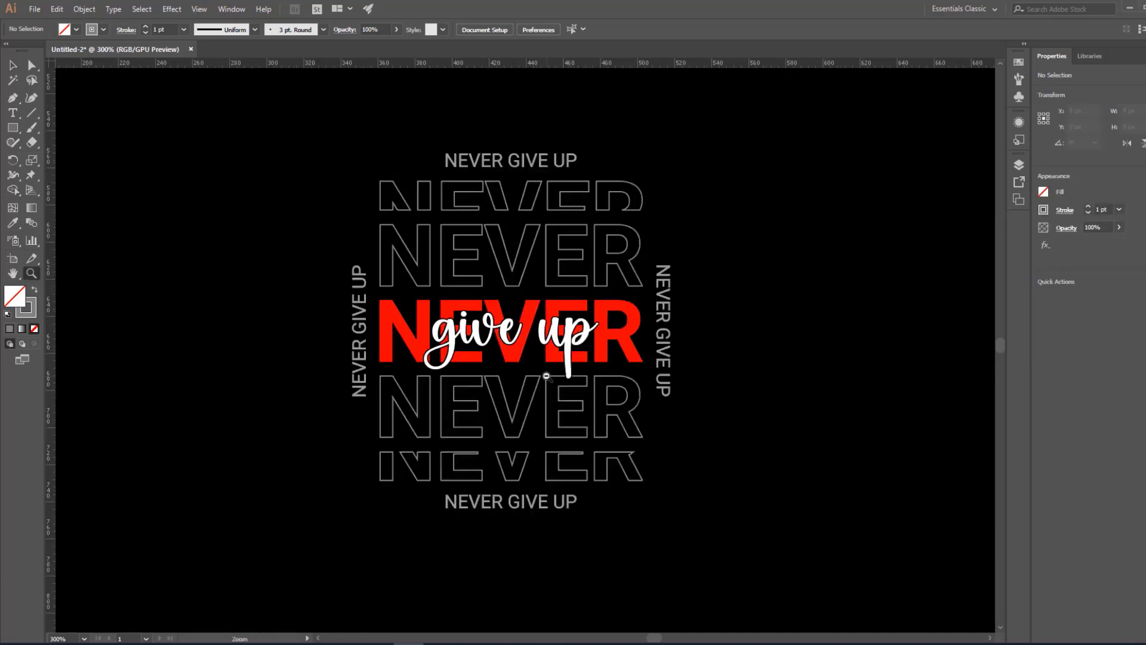
alt+click(536, 347)
key(v)
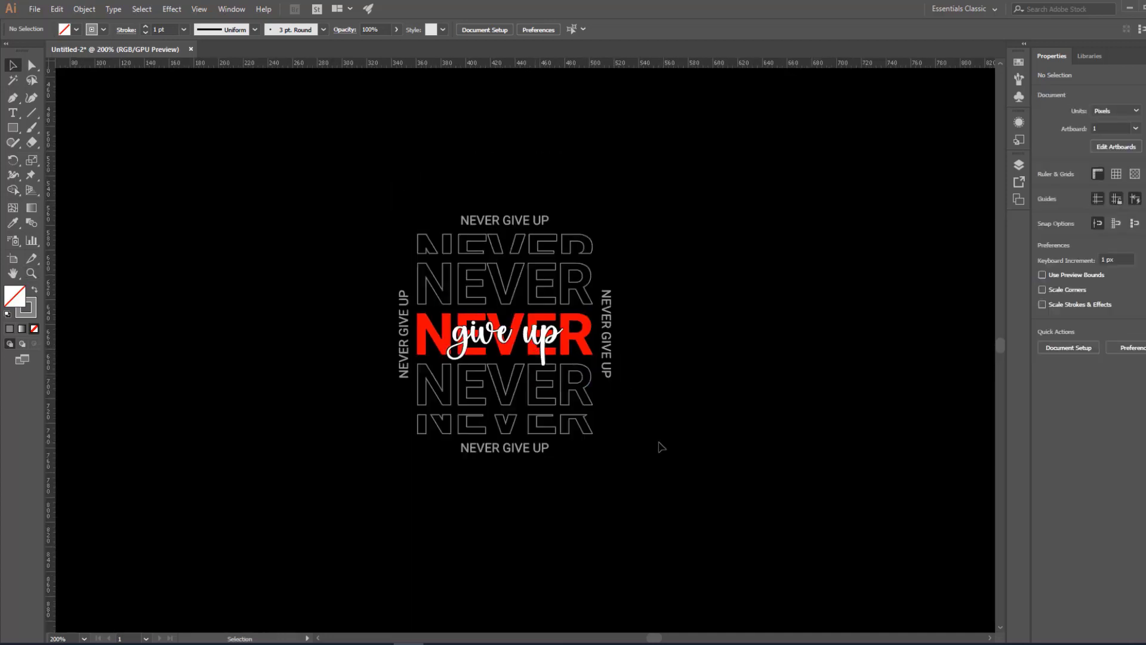